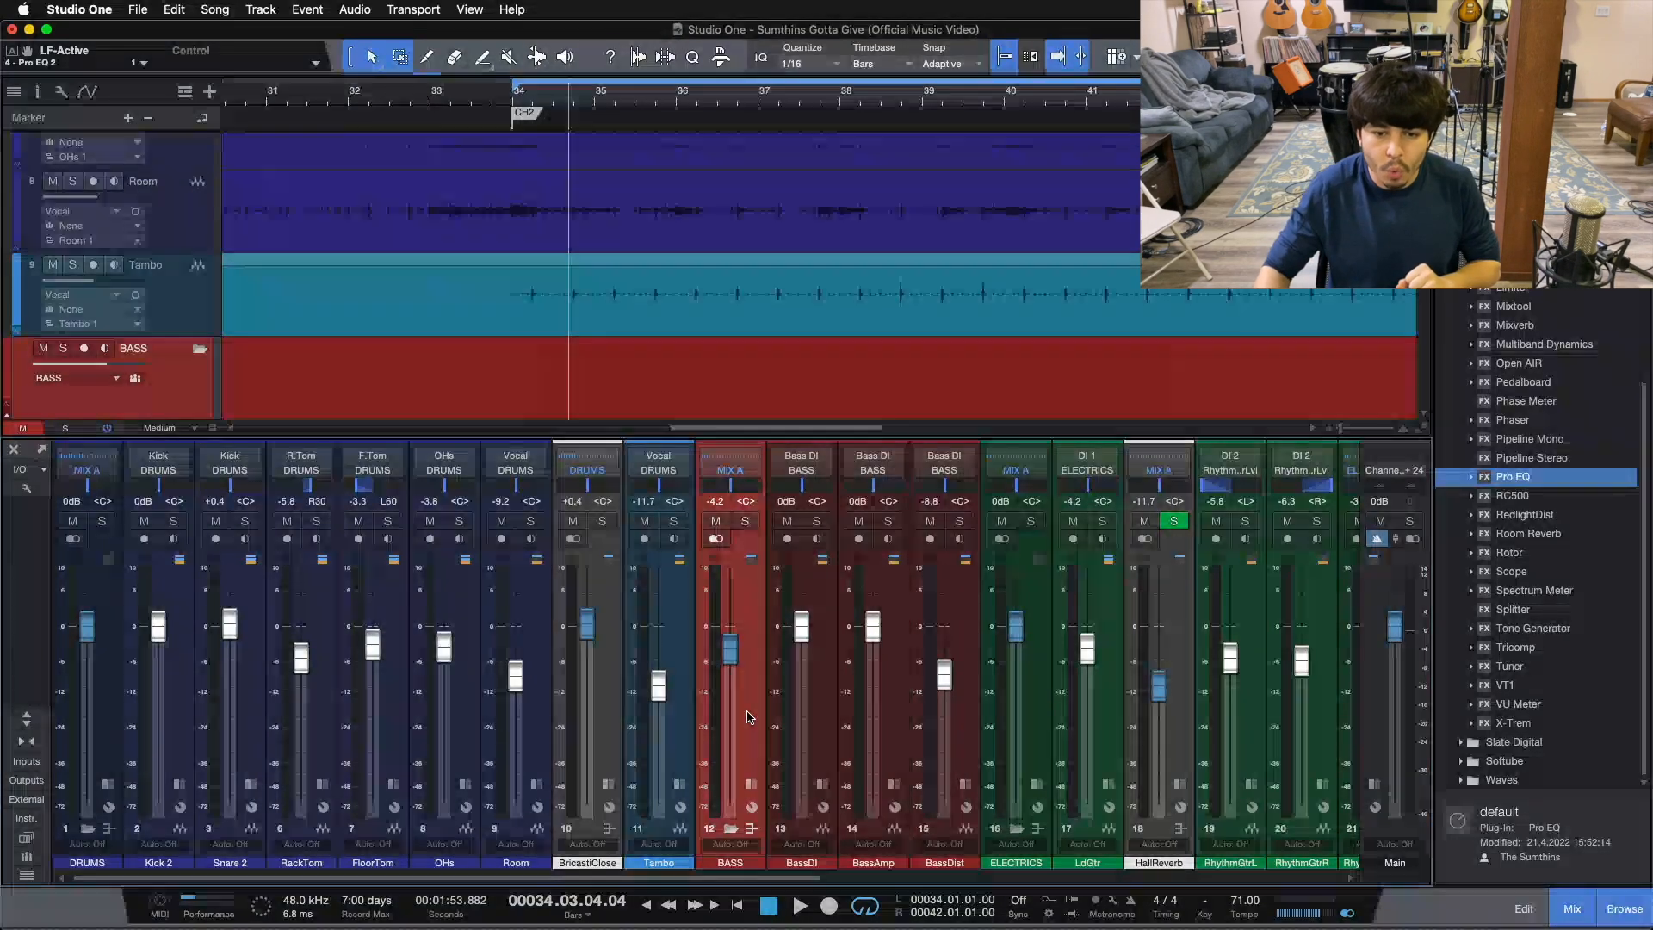
- Solo the BASS bus, expand its inserts and open its first Pro EQ
click(752, 827)
click(742, 525)
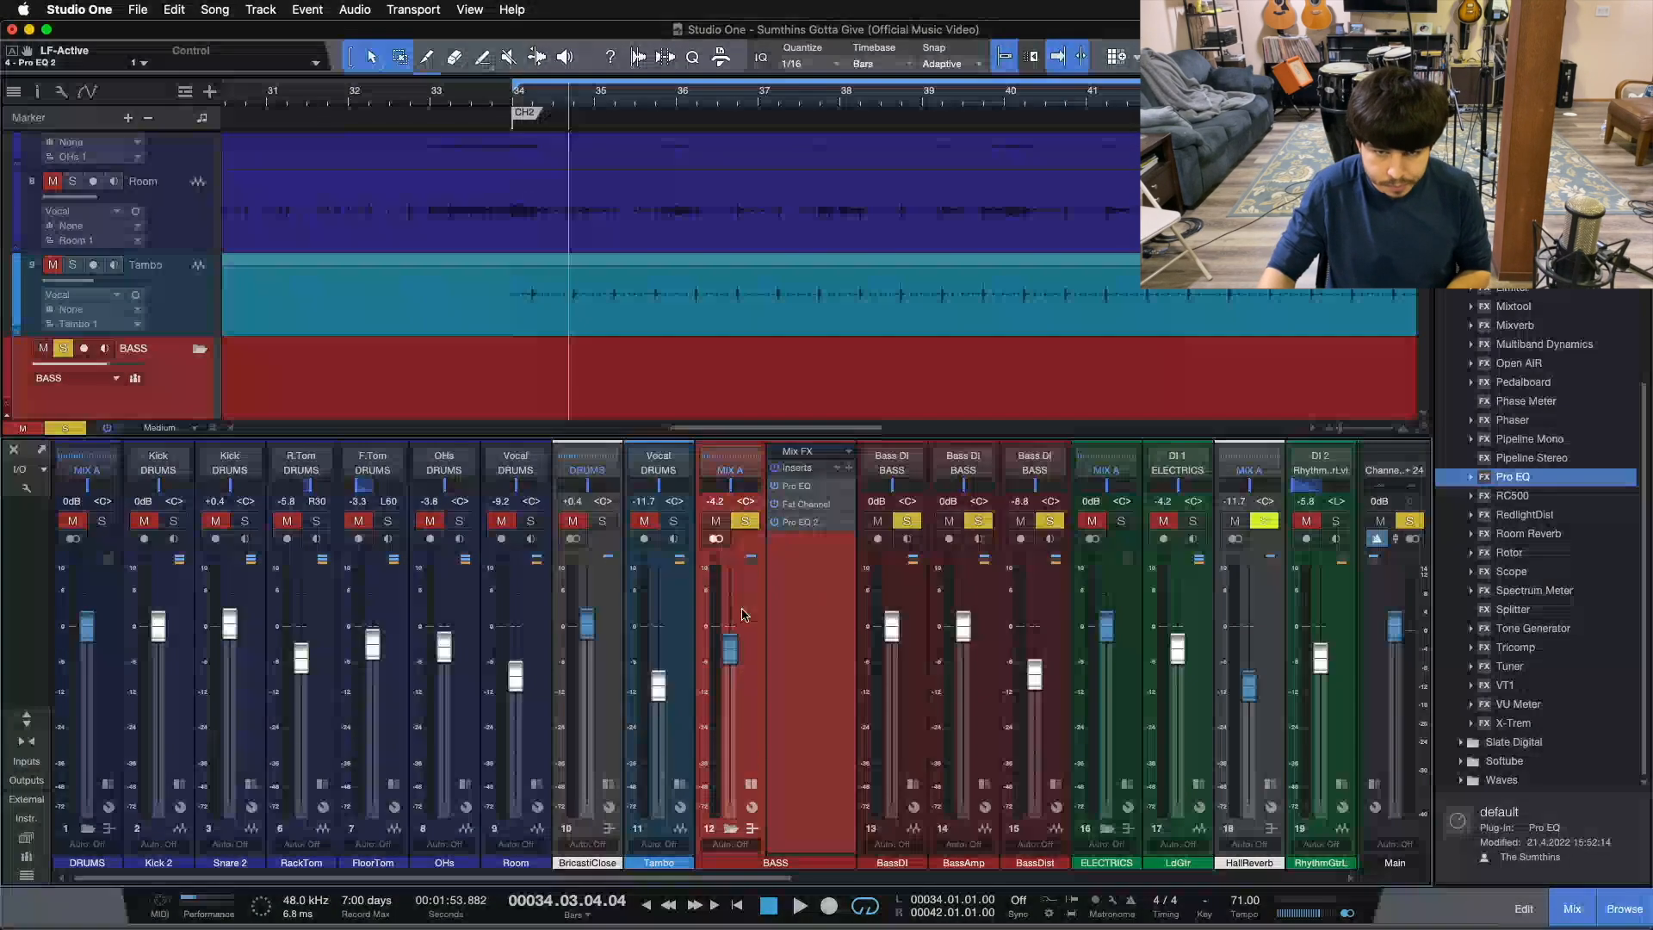
scroll(820, 163, down, 3)
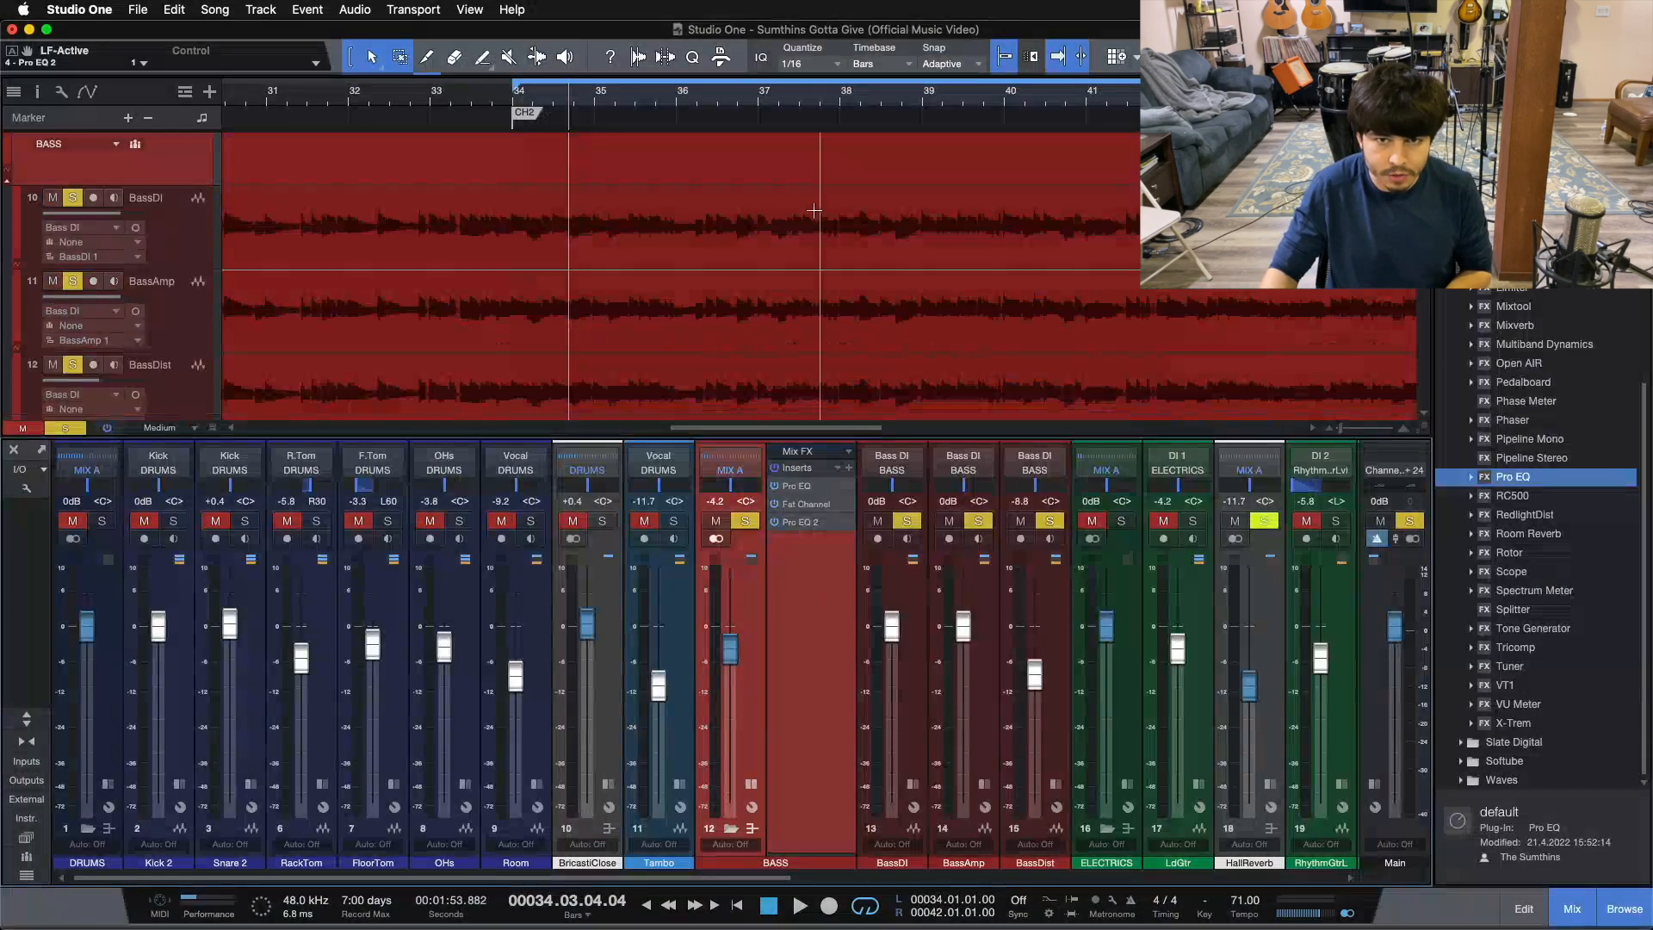
click(817, 487)
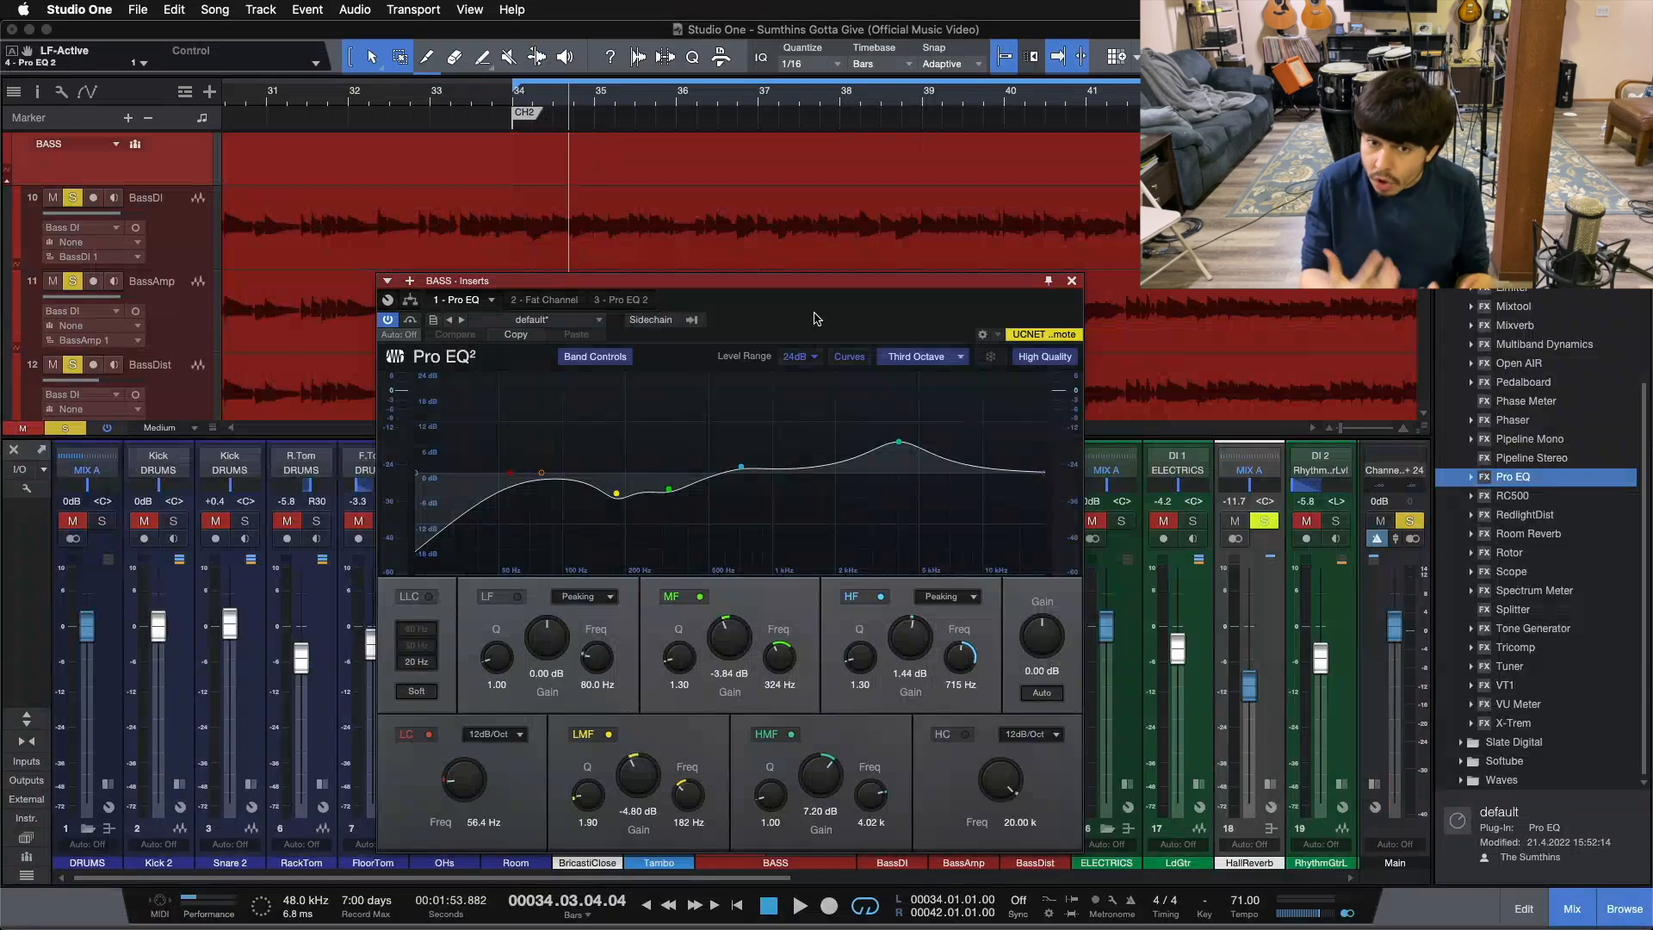
- Move the BASS Pro EQ window aside so the bus's insert list is uncovered
drag(816, 318, 901, 314)
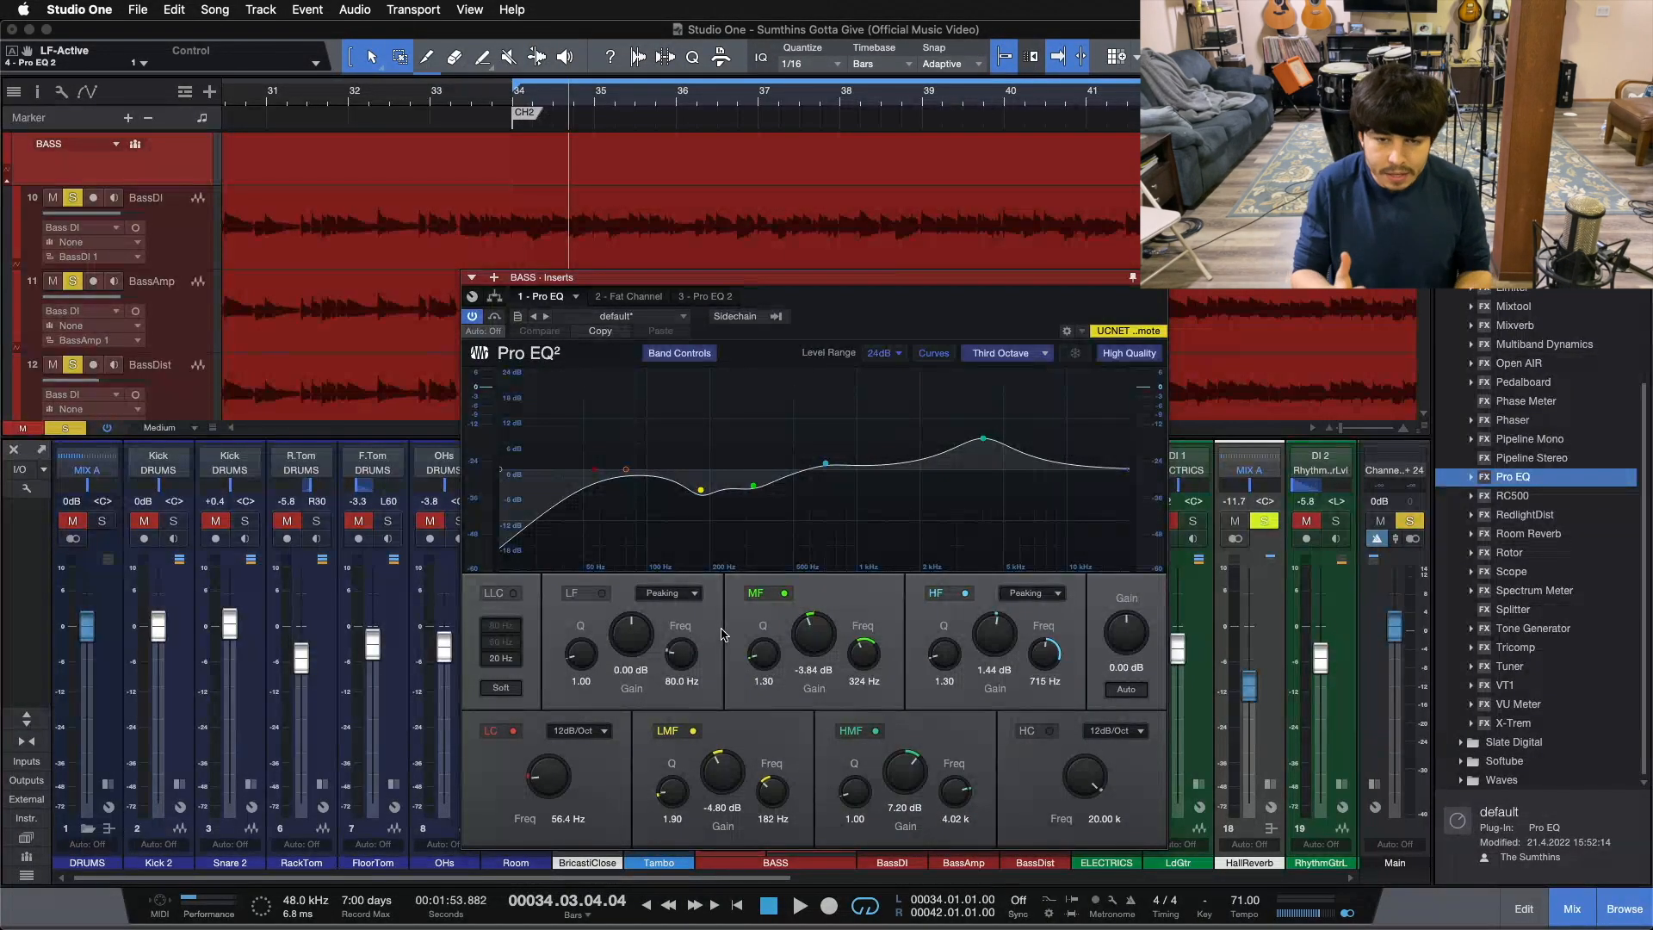
drag(850, 340, 1298, 258)
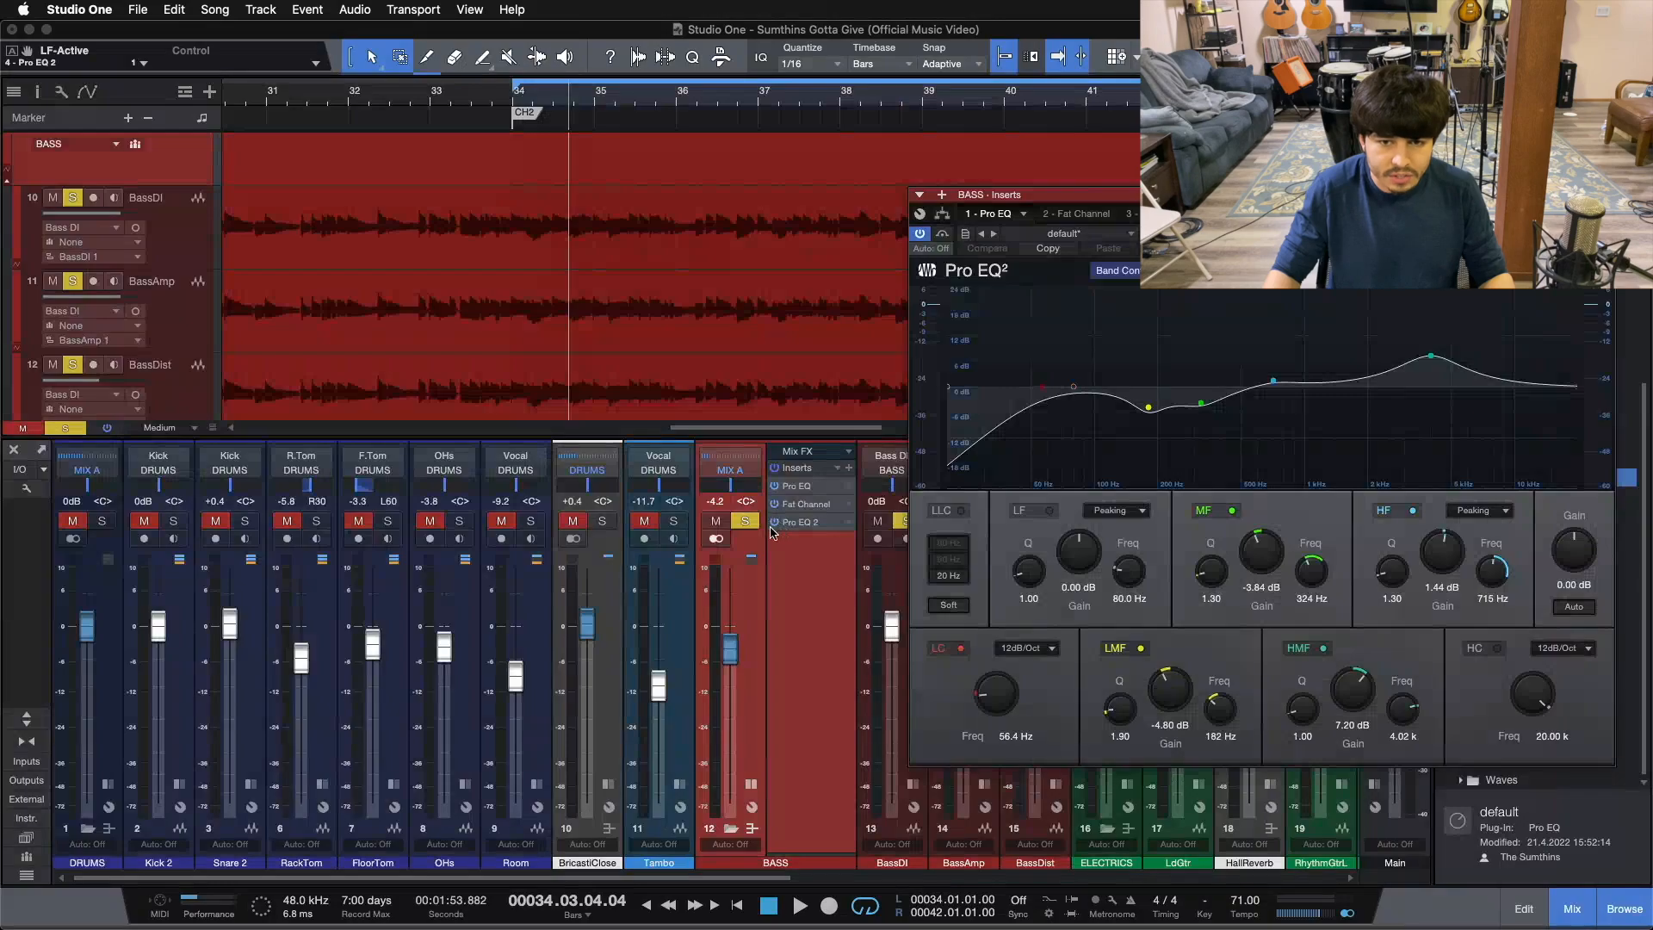
drag(1289, 255, 1269, 328)
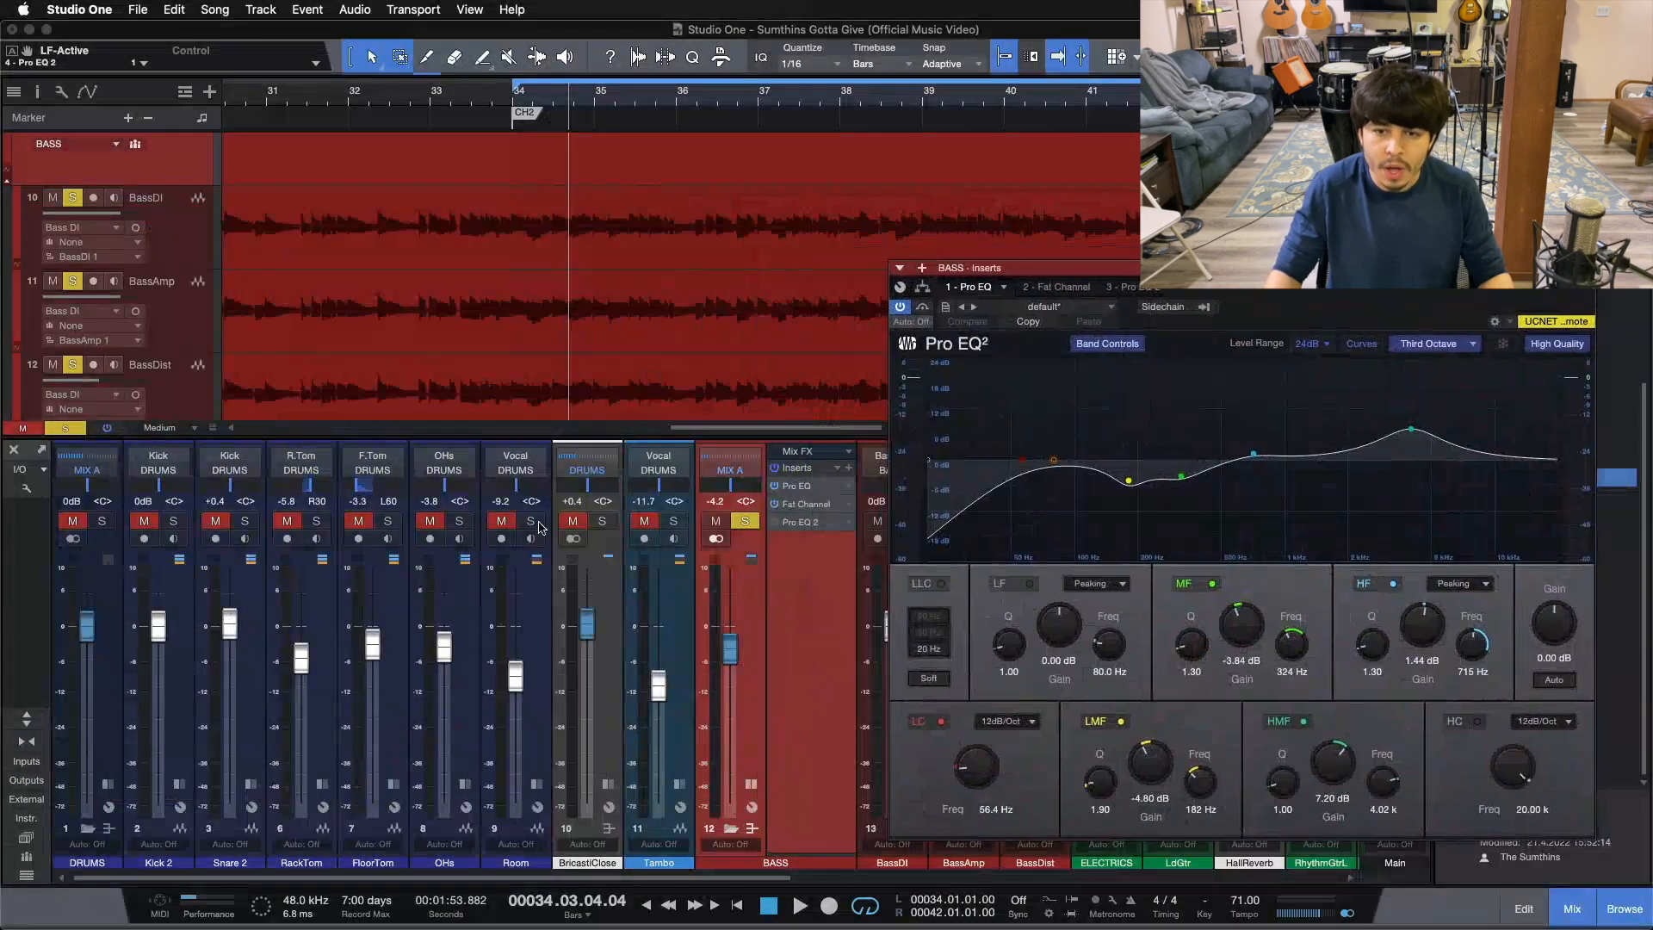
- Play the soloed bass from bar 34 and compare its sound with the first Pro EQ bypassed and active, then stop playback
click(923, 308)
click(924, 315)
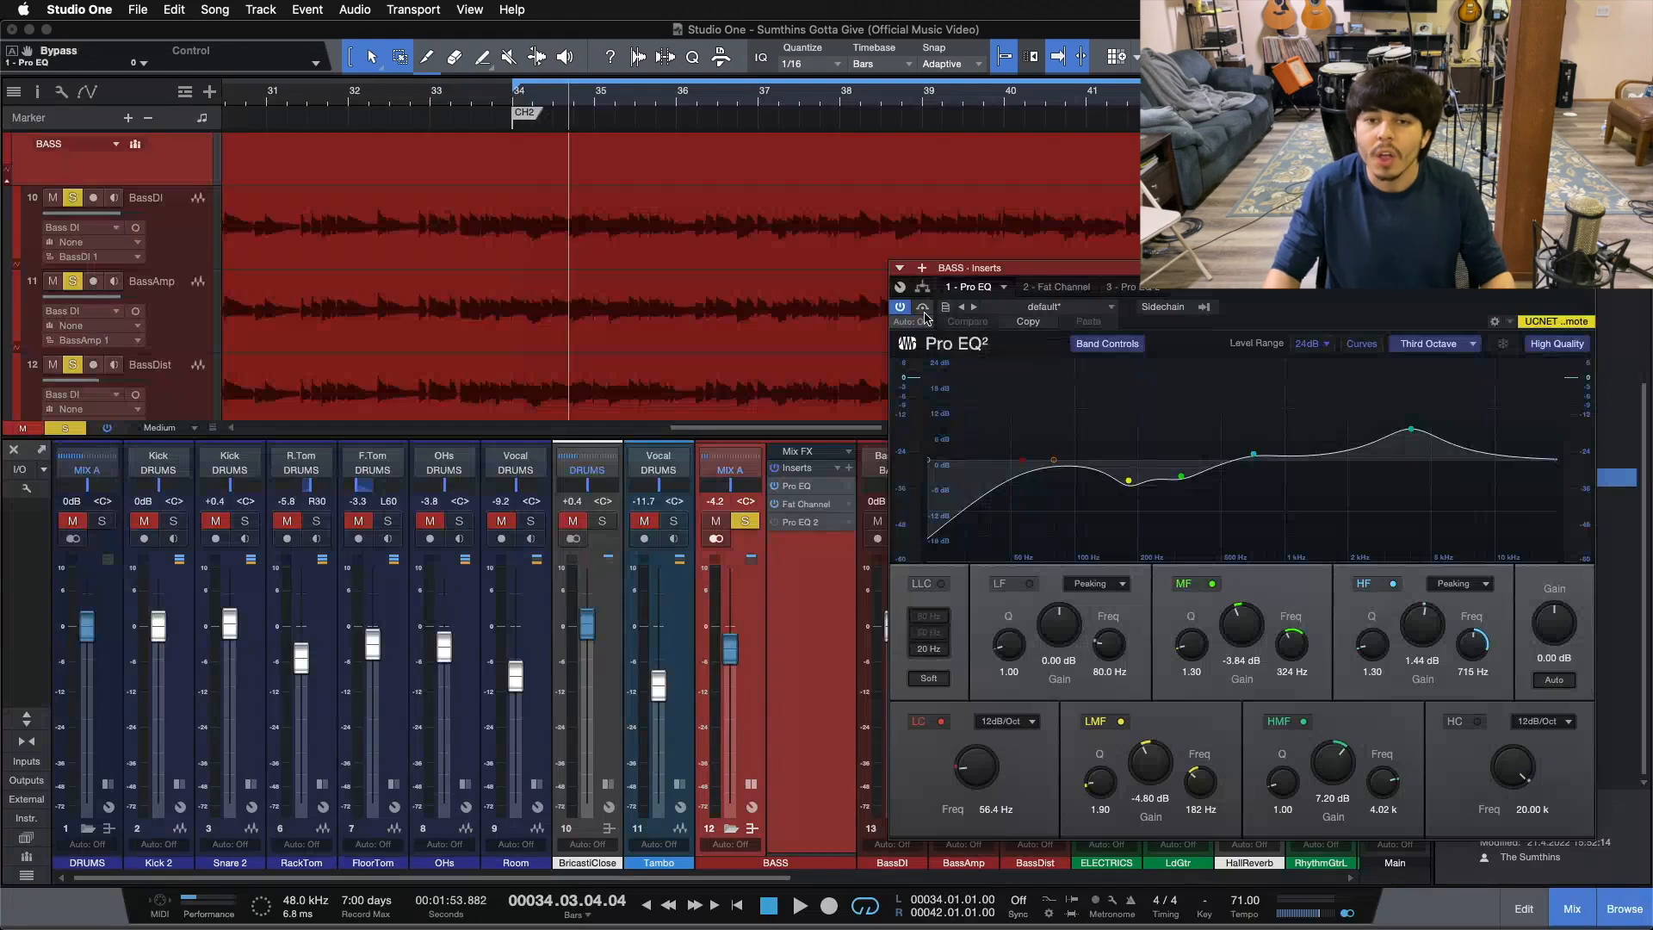
click(924, 315)
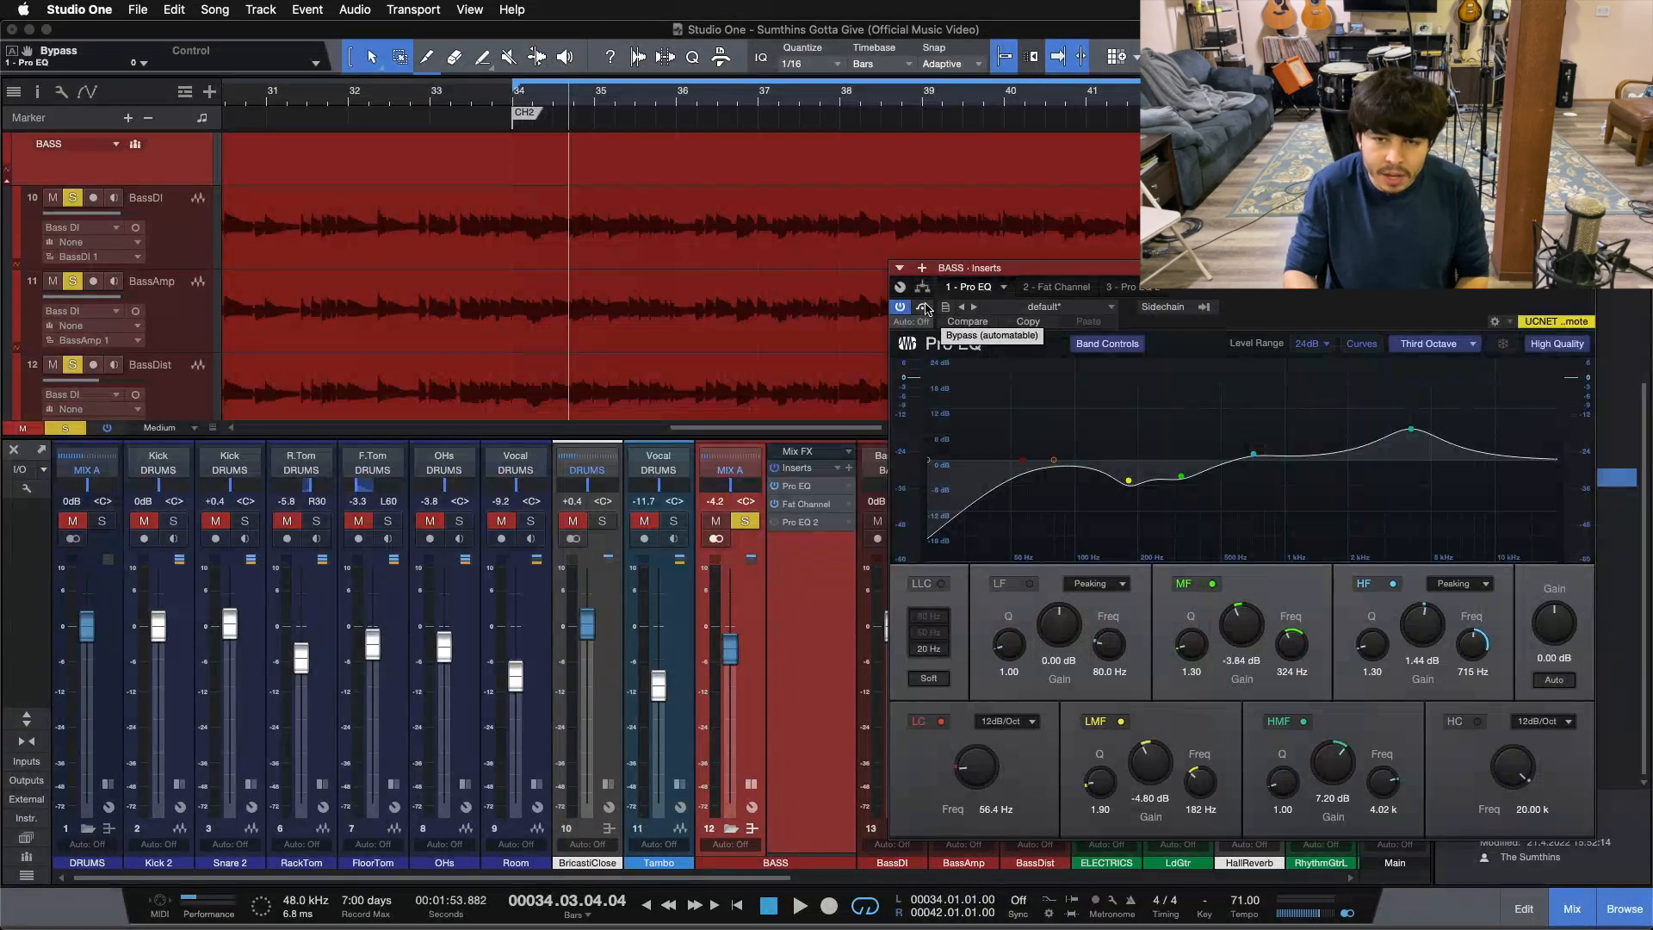
key(space)
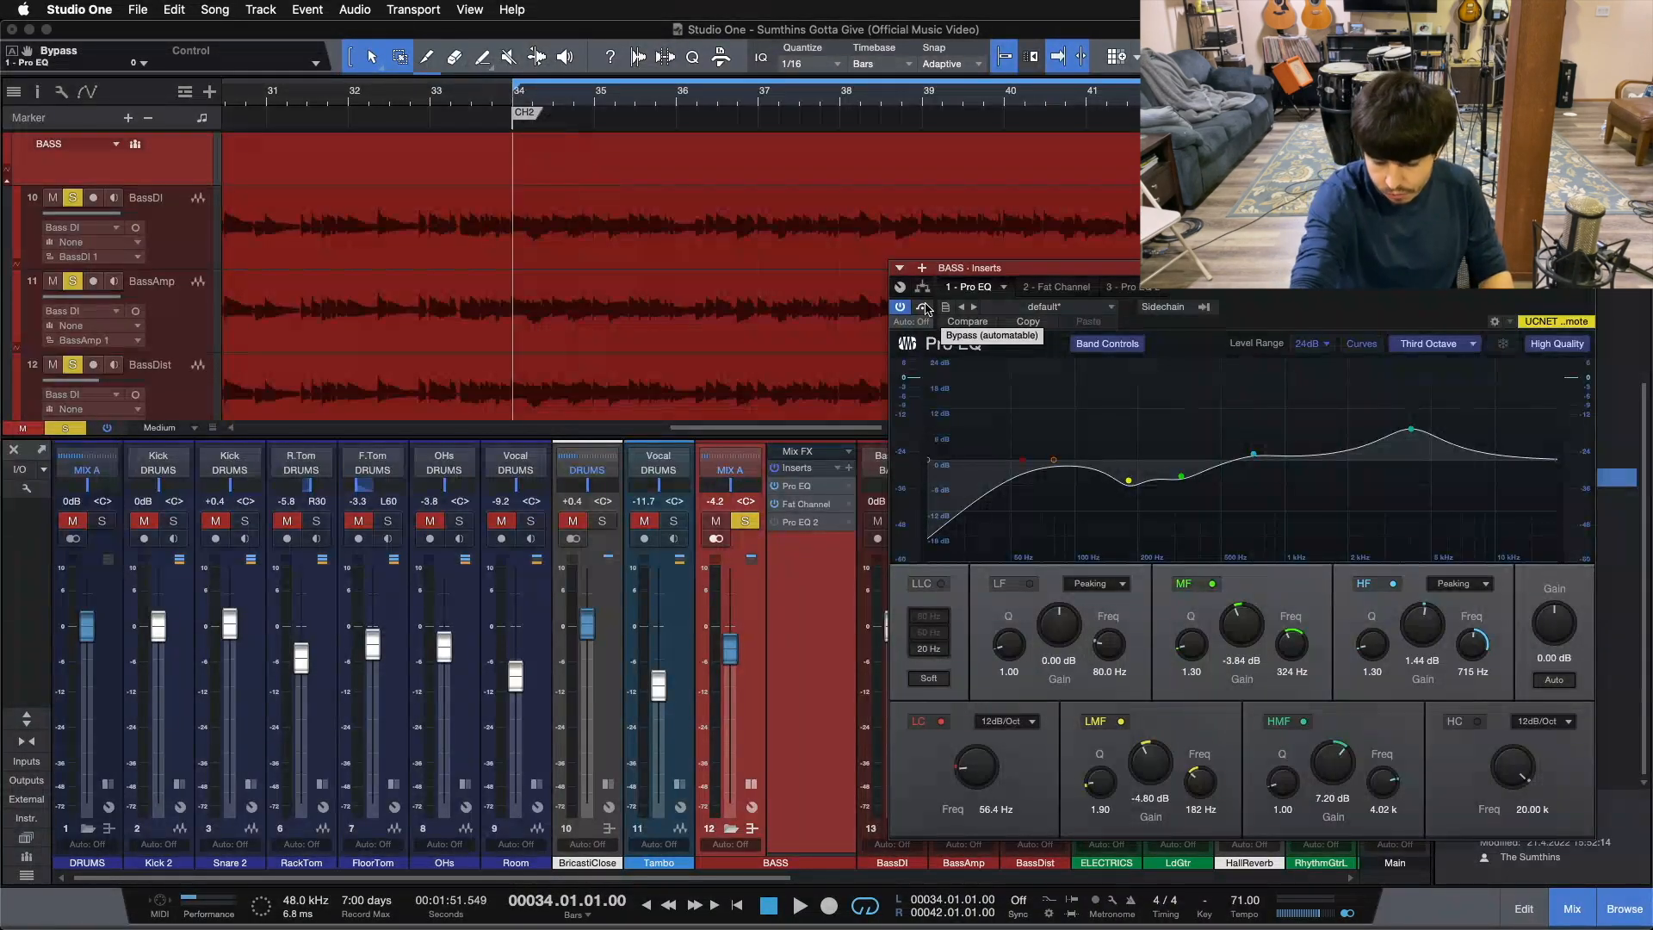
key(space)
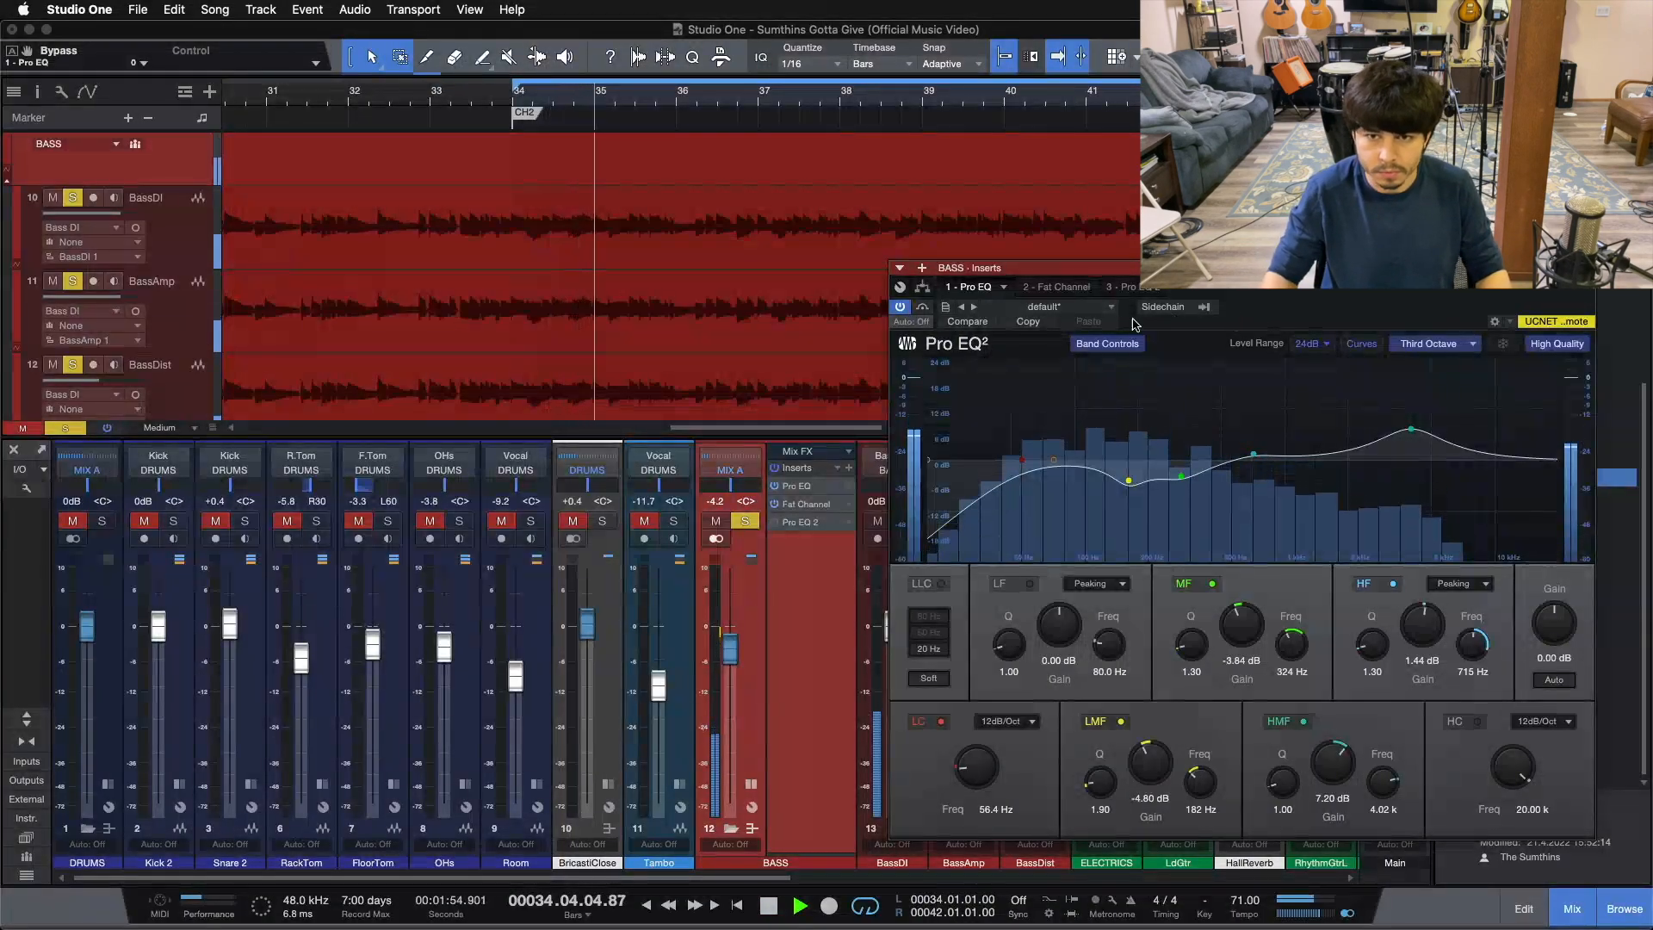
click(926, 309)
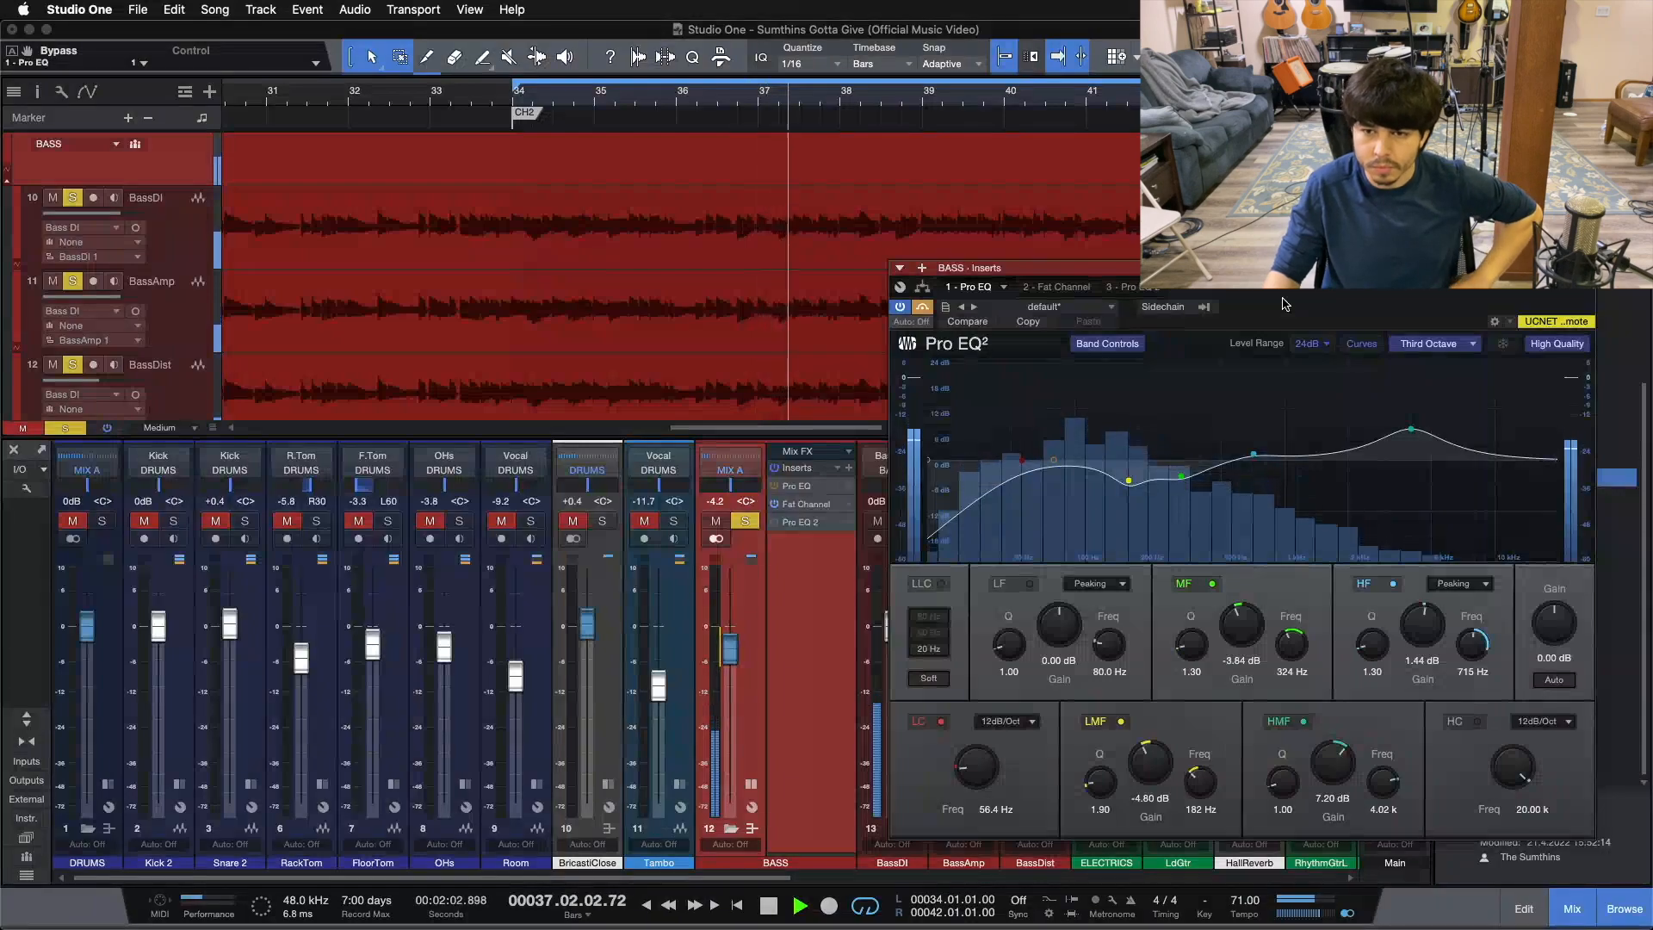
click(924, 308)
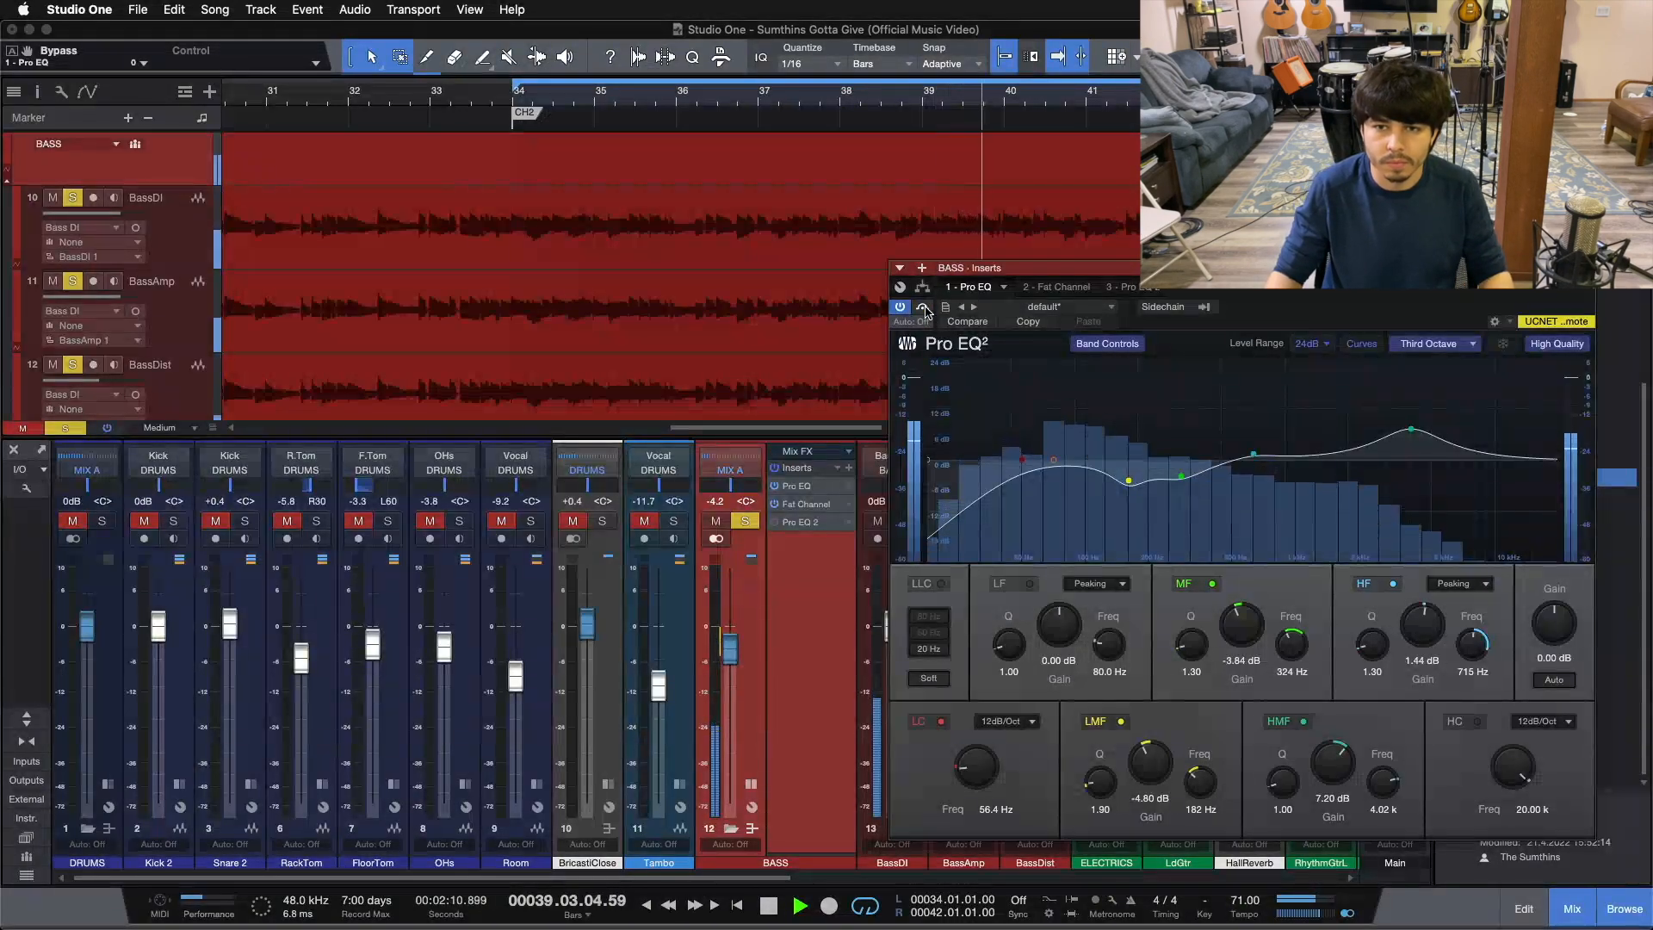
click(923, 308)
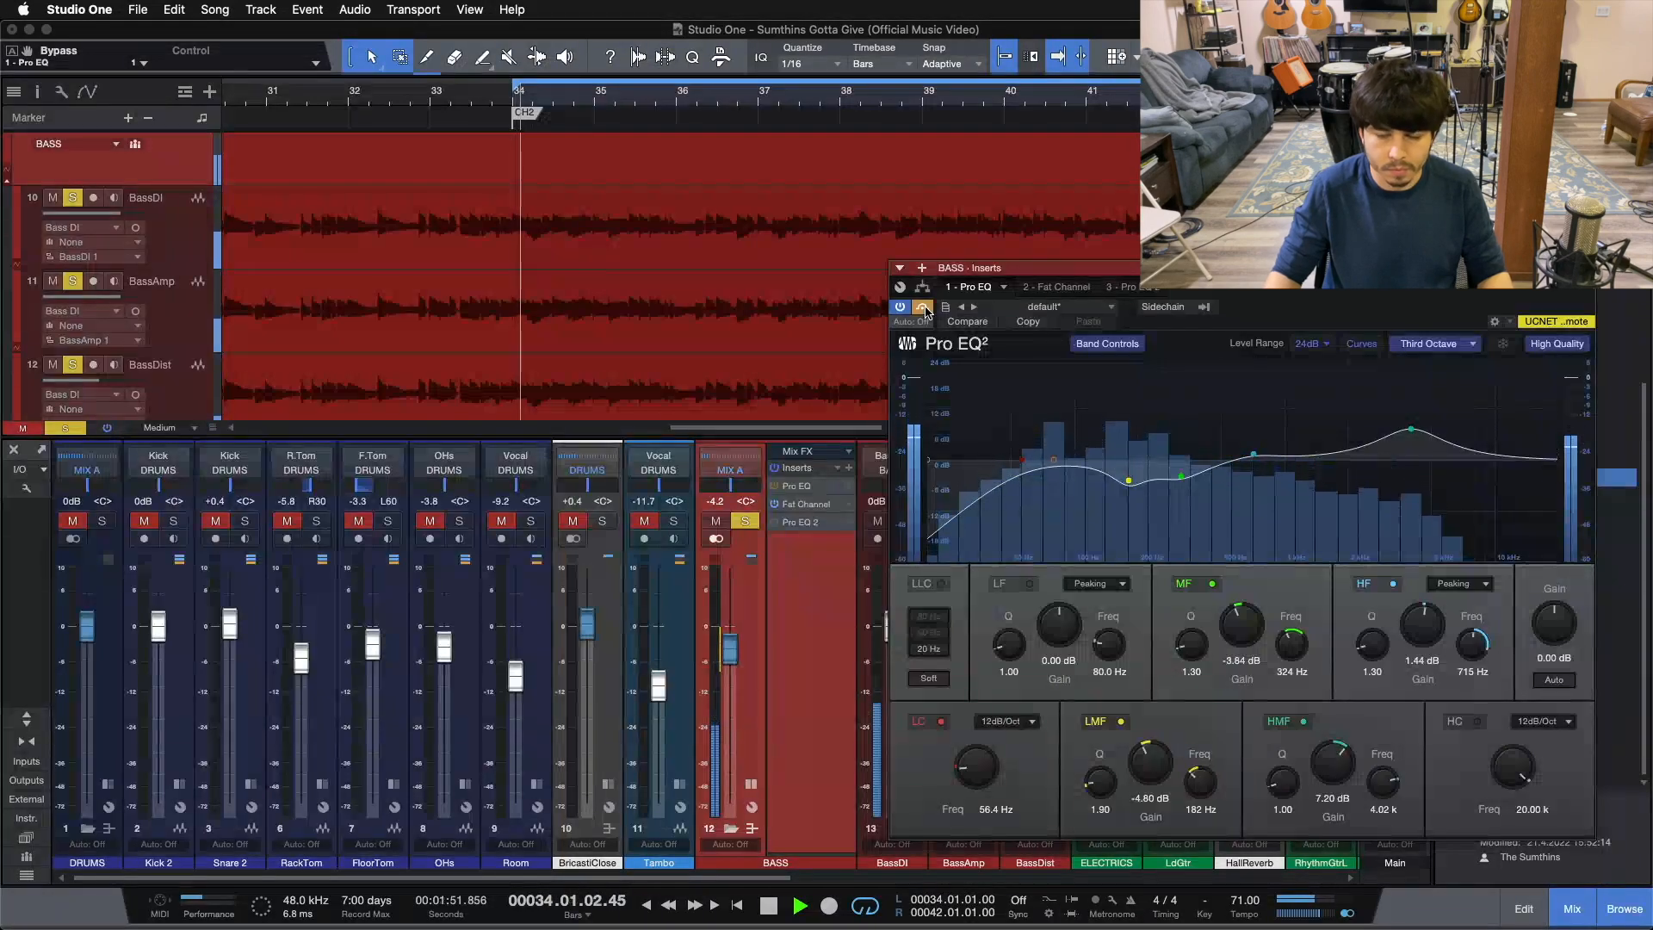
click(924, 308)
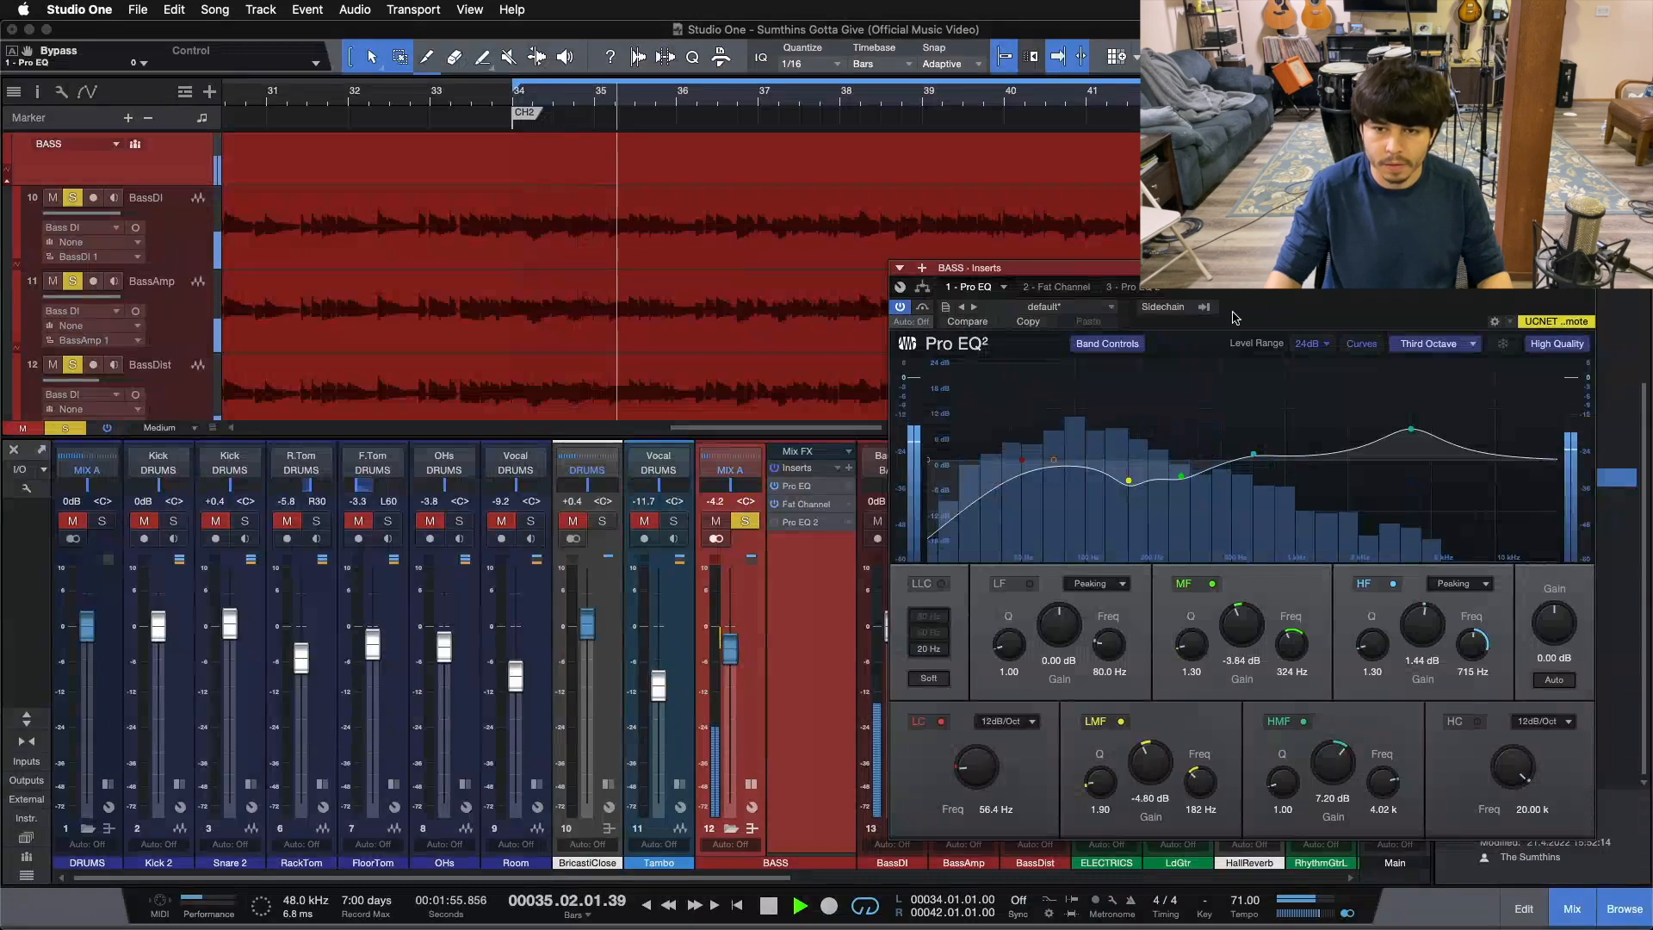
click(924, 308)
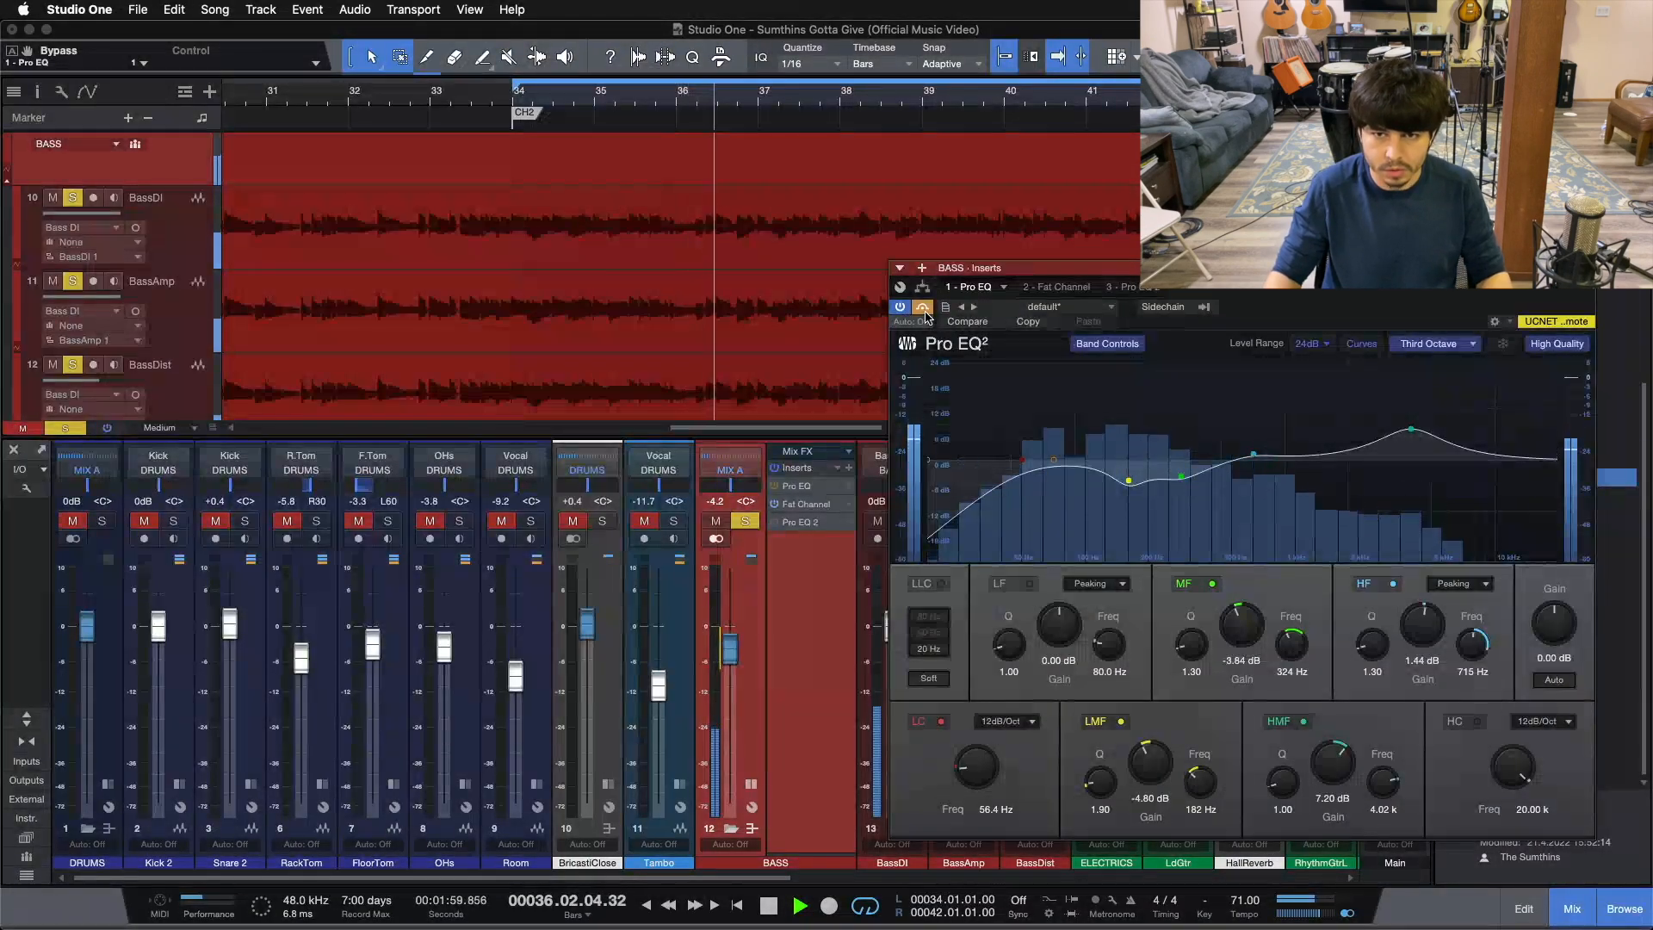
click(924, 309)
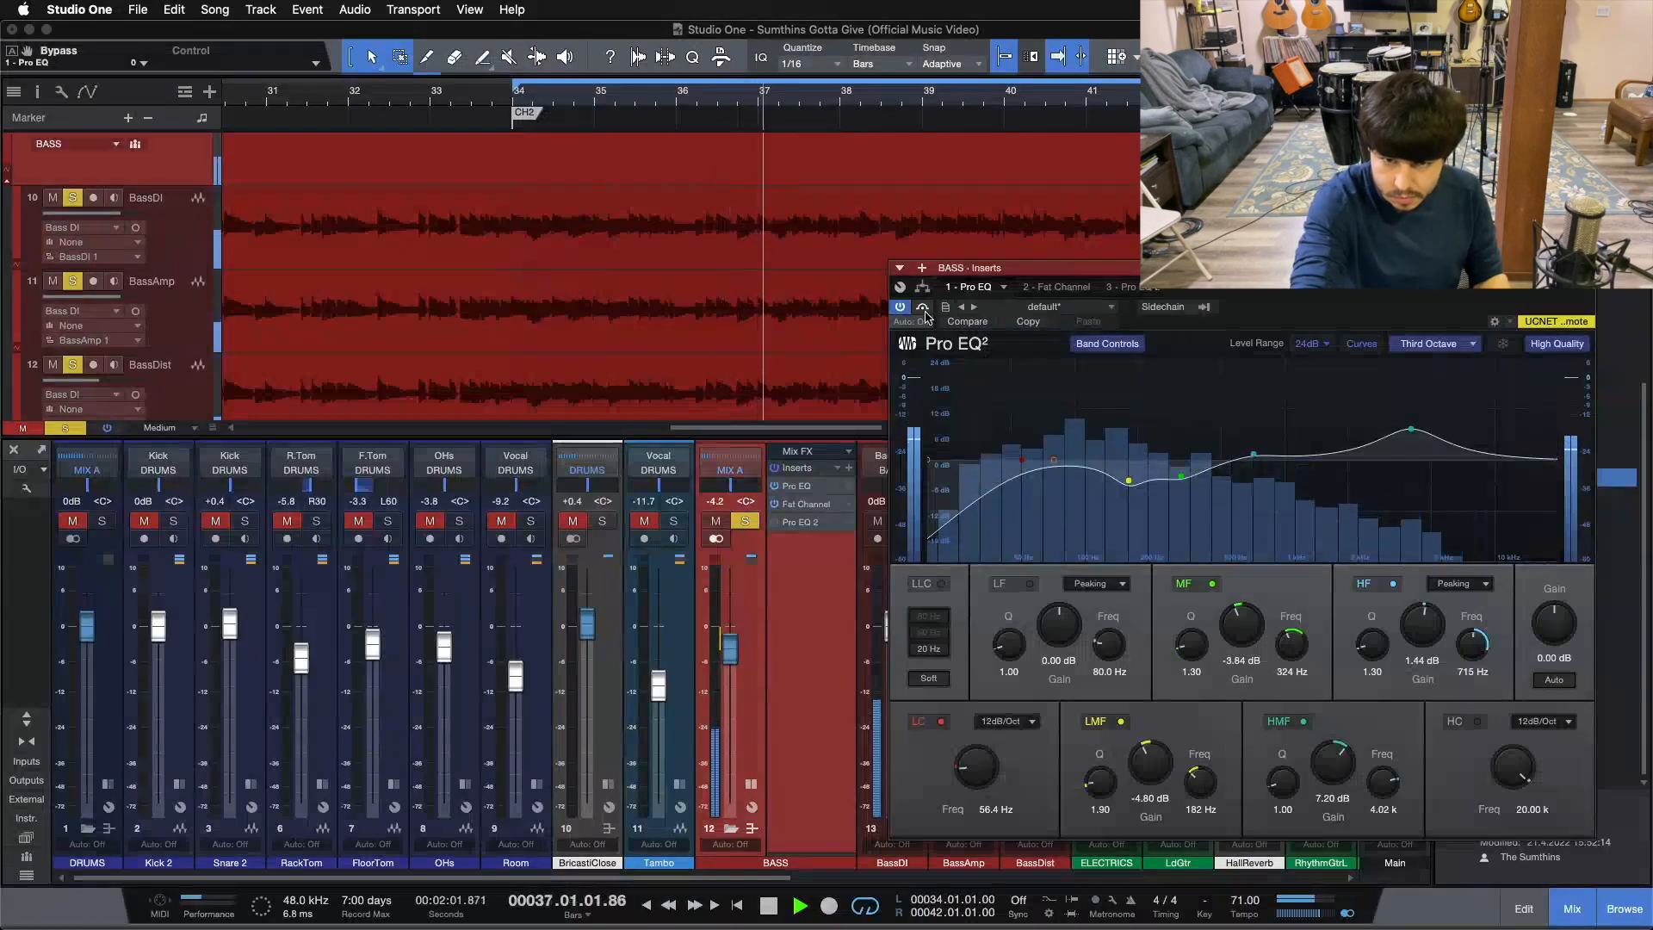
key(space)
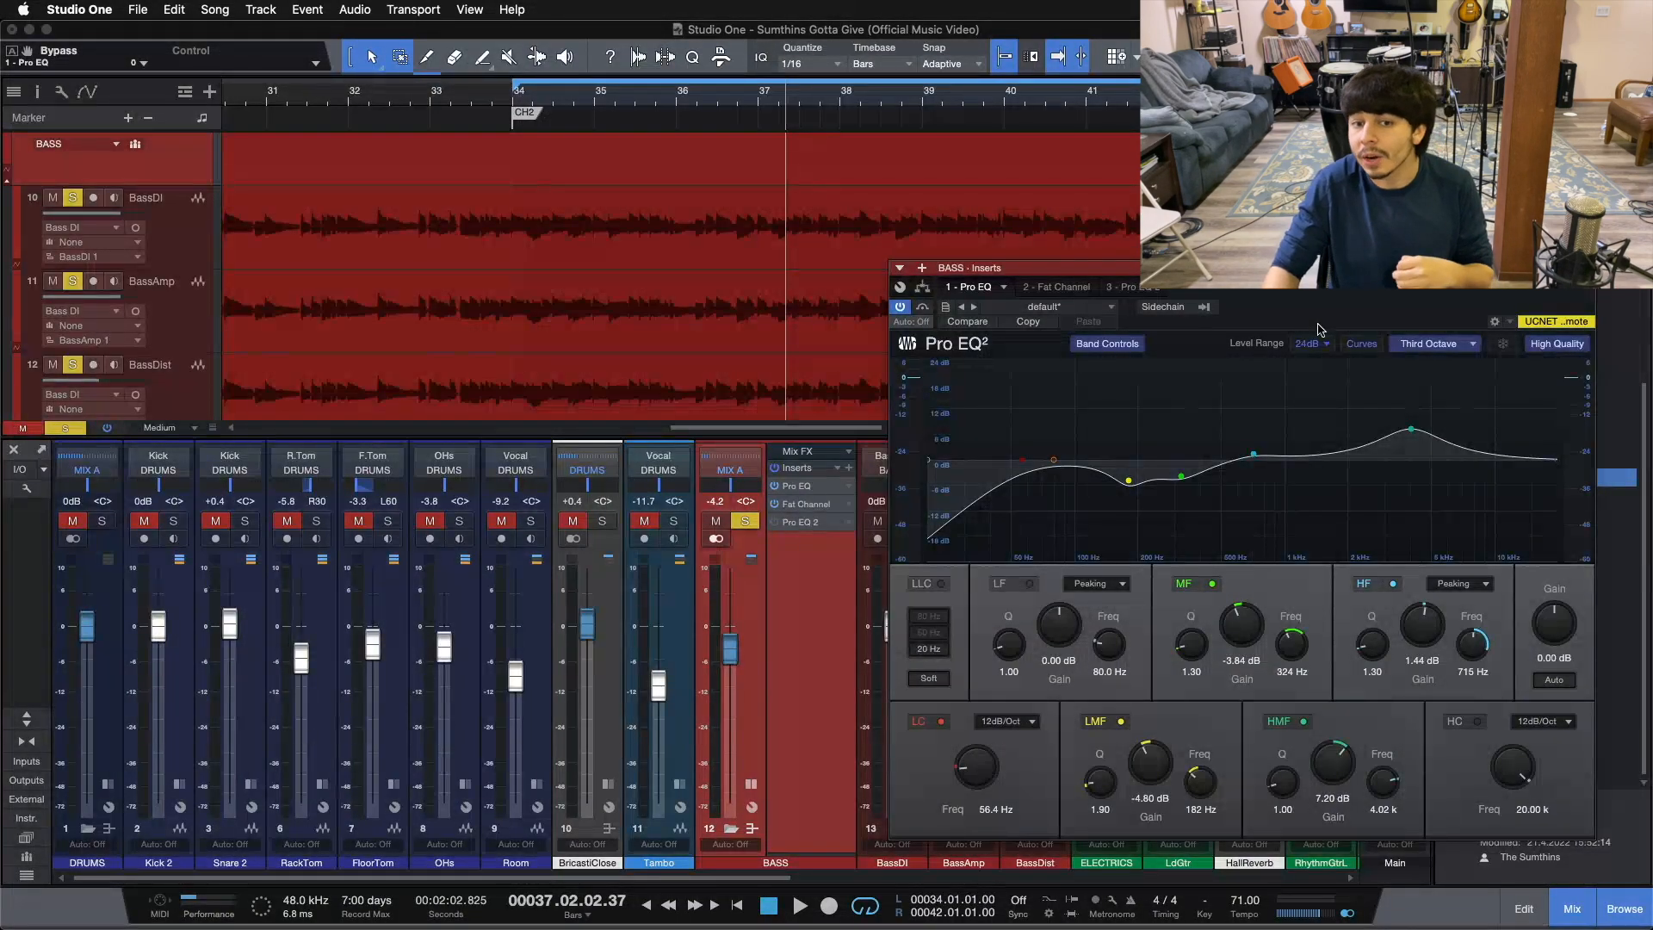
- Clear the bass solo, switch the expanded inserts from BASS to the Kick 2 channel, and close the plug-in window
mouse_move(1317, 330)
mouse_down()
mouse_move(1332, 379)
mouse_move(1298, 368)
mouse_move(1292, 336)
mouse_up()
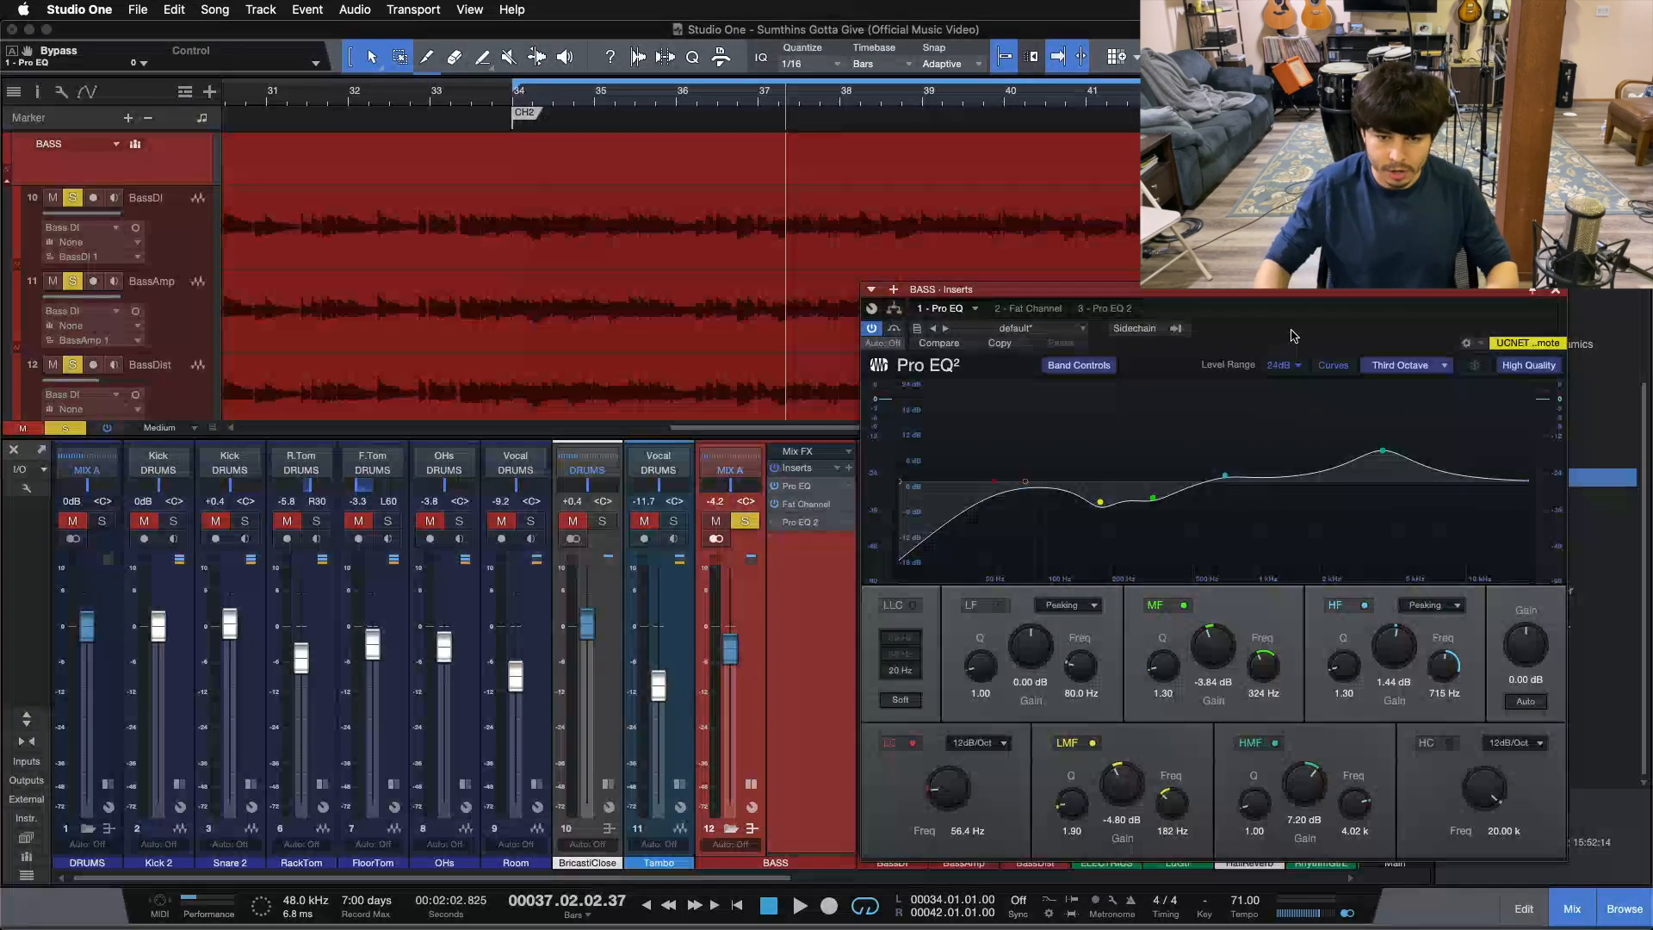
click(776, 523)
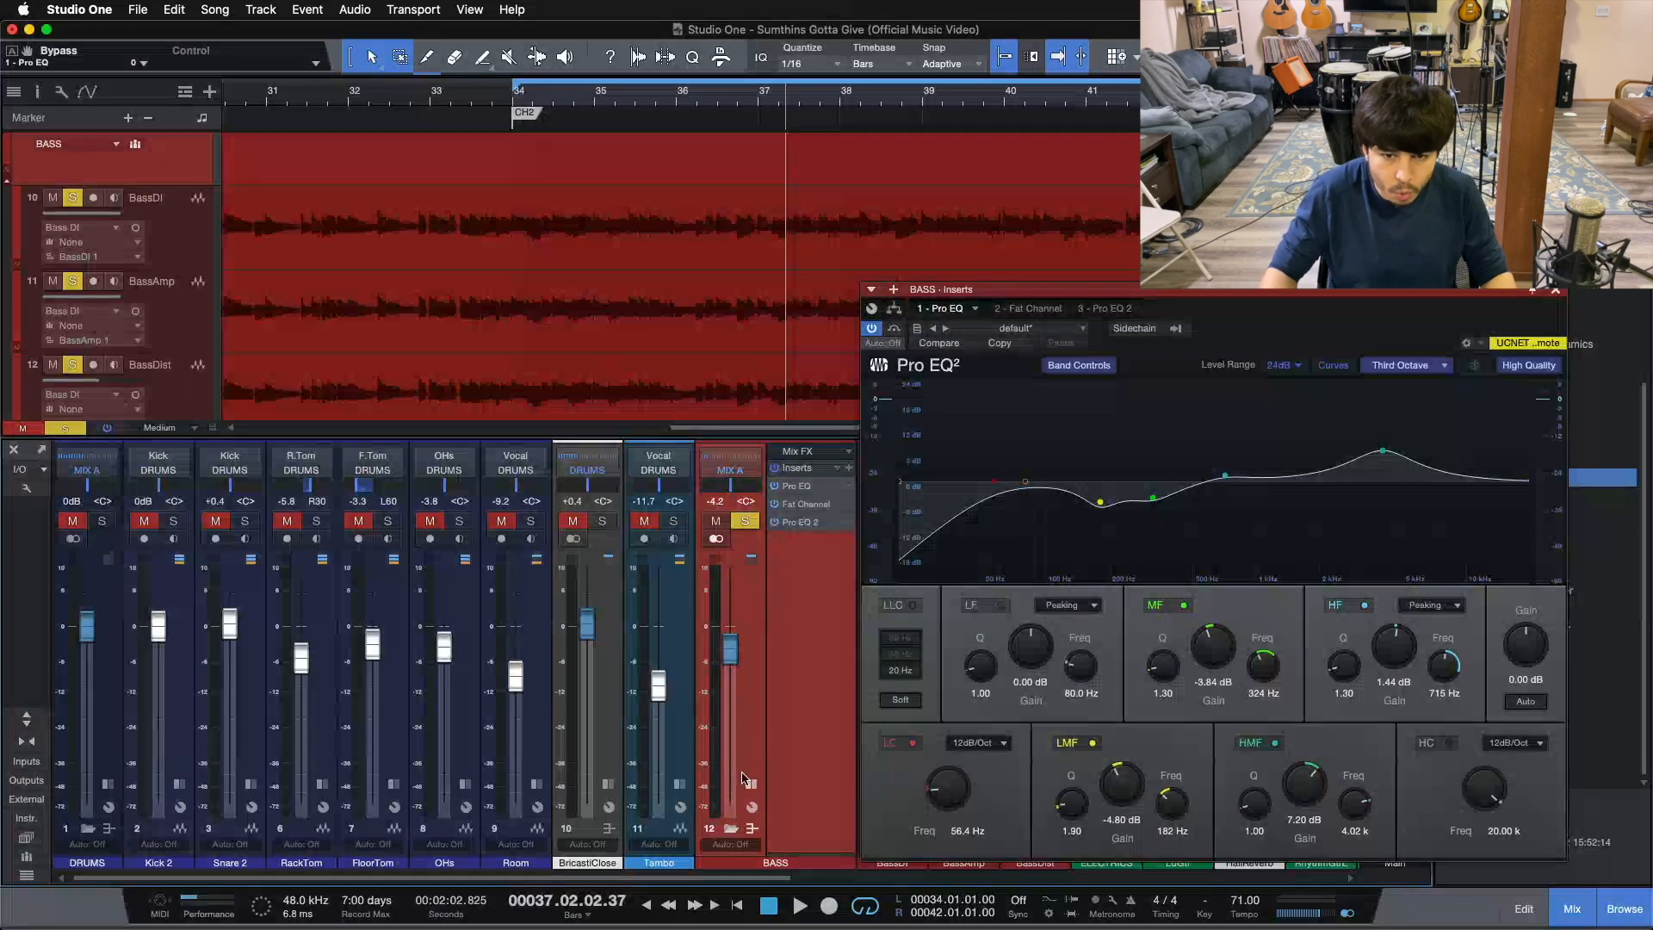
click(751, 784)
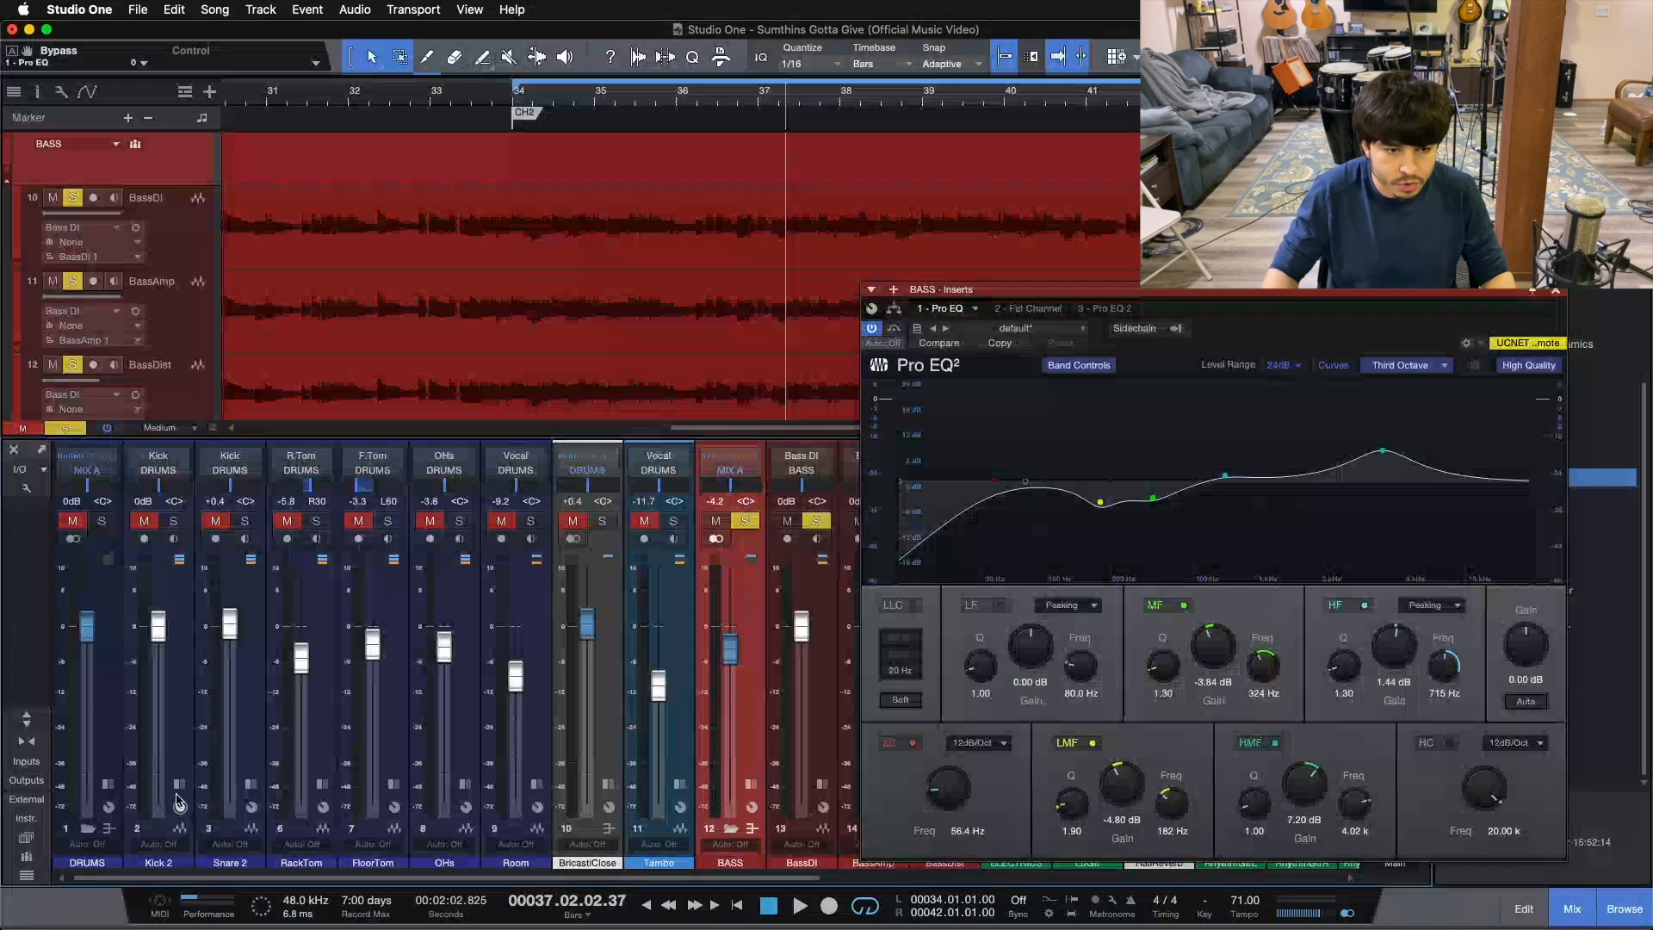
click(179, 784)
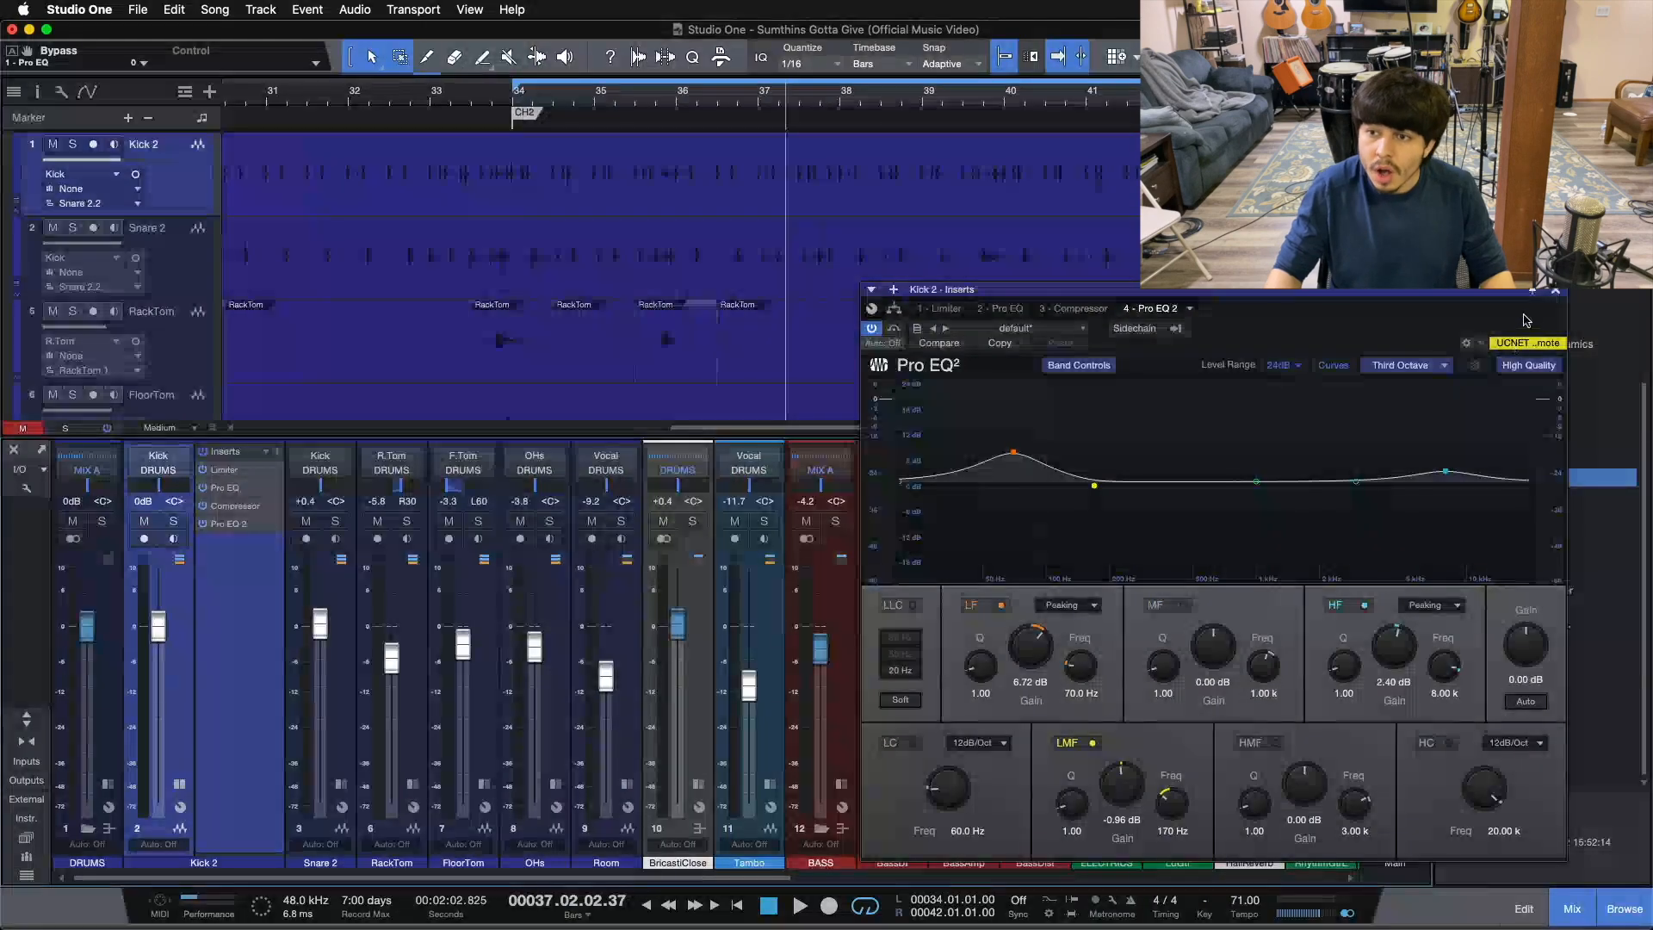
click(1555, 290)
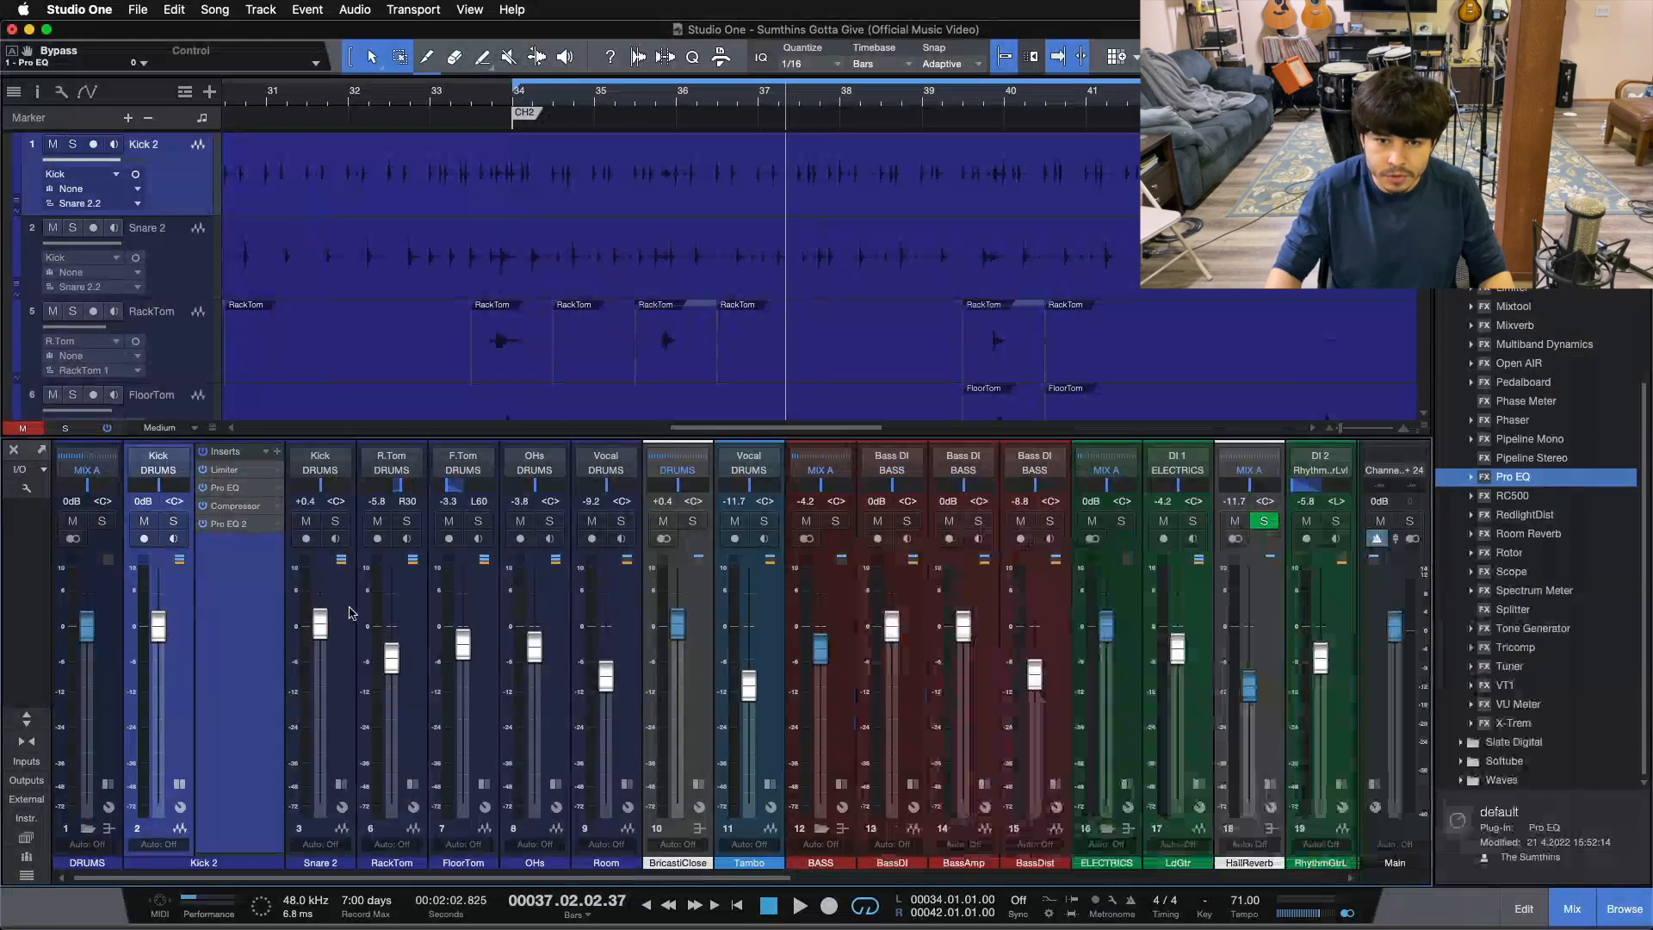
- Inspect the insert chains on the BASS and LdVox channels, collapsing each again
click(841, 784)
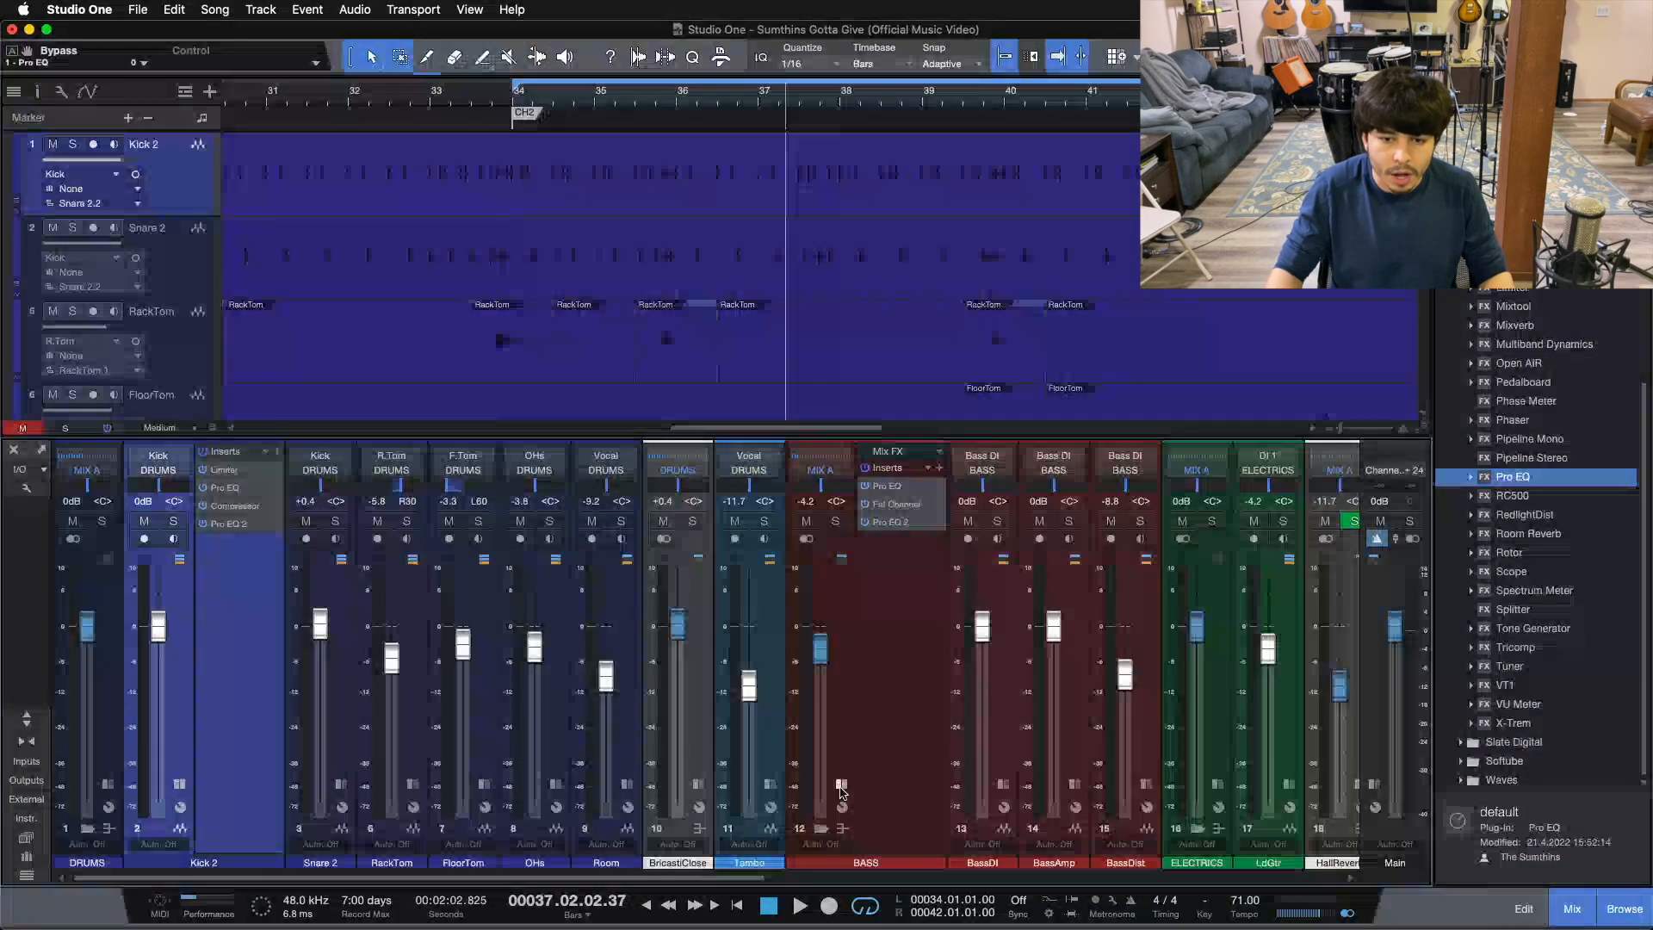
click(841, 785)
drag(748, 876, 1189, 876)
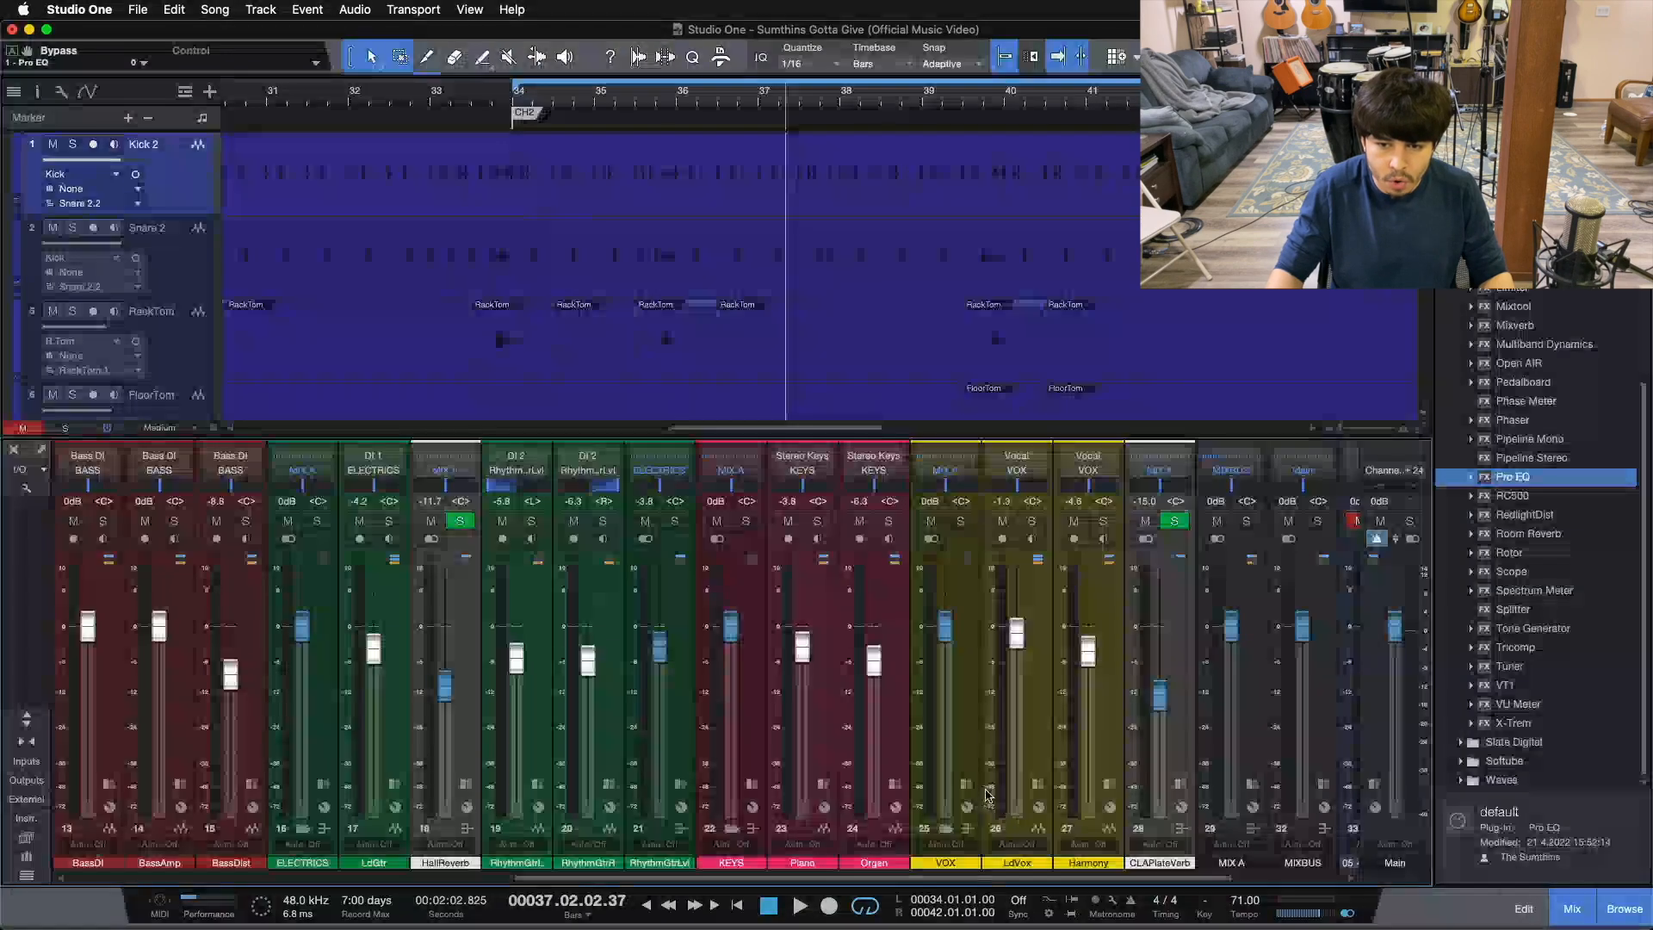
click(1037, 784)
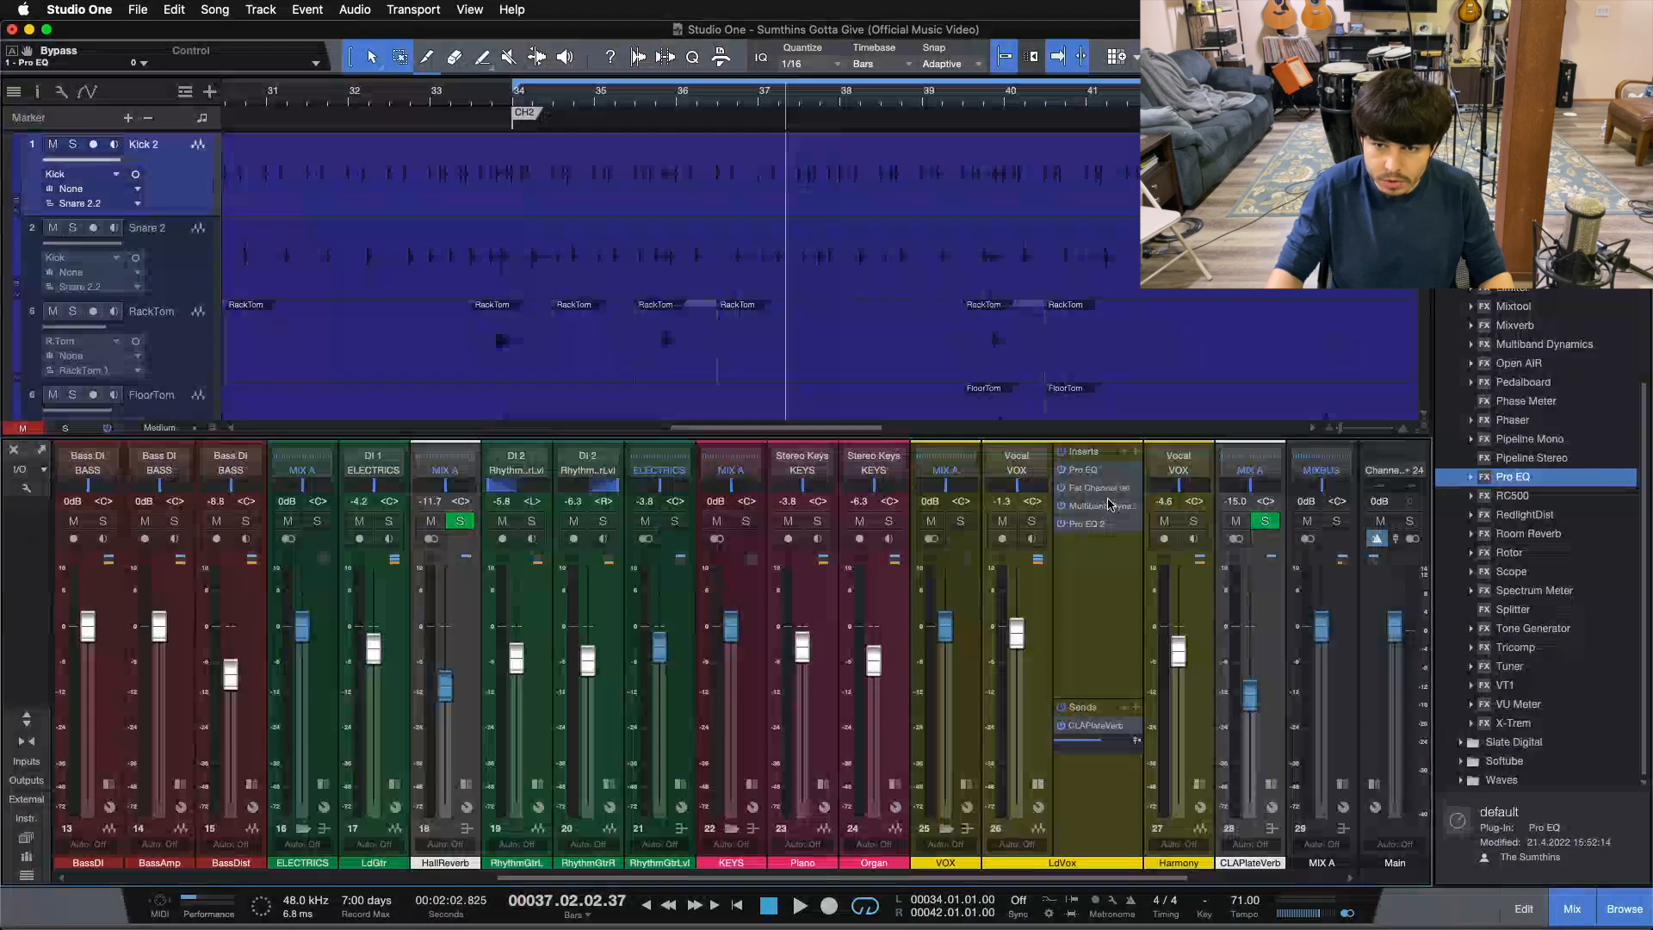
click(1036, 784)
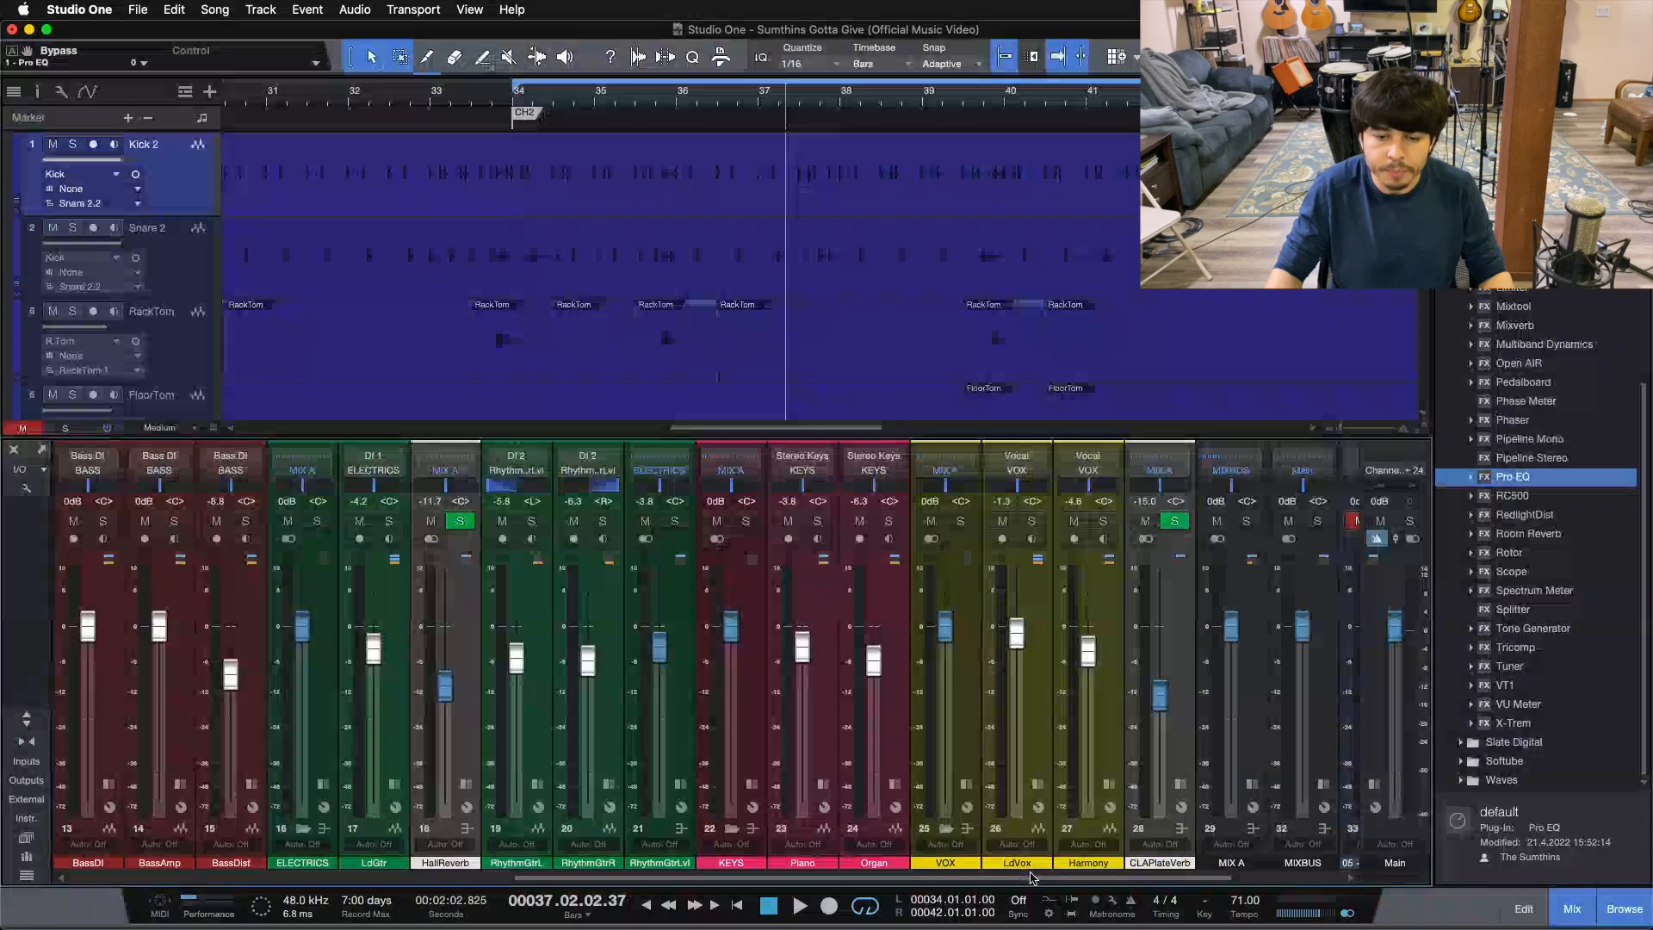
drag(1016, 877, 445, 844)
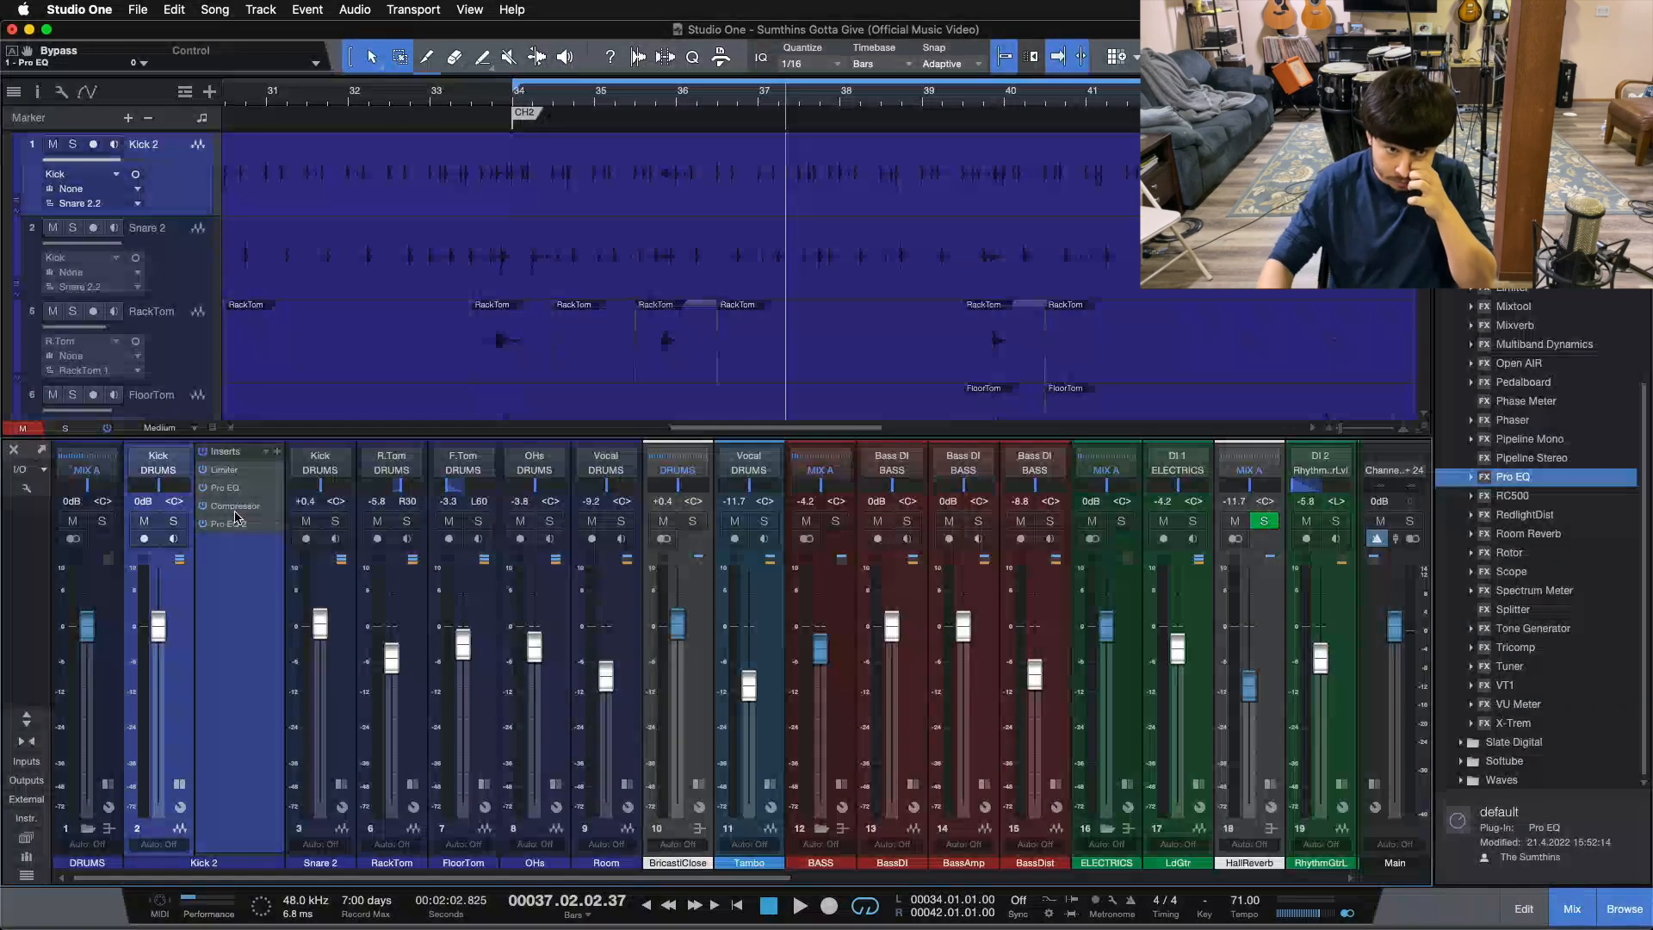
- Compare the curves of the first Pro EQ and Pro EQ 2 on the Kick 2 channel
click(233, 488)
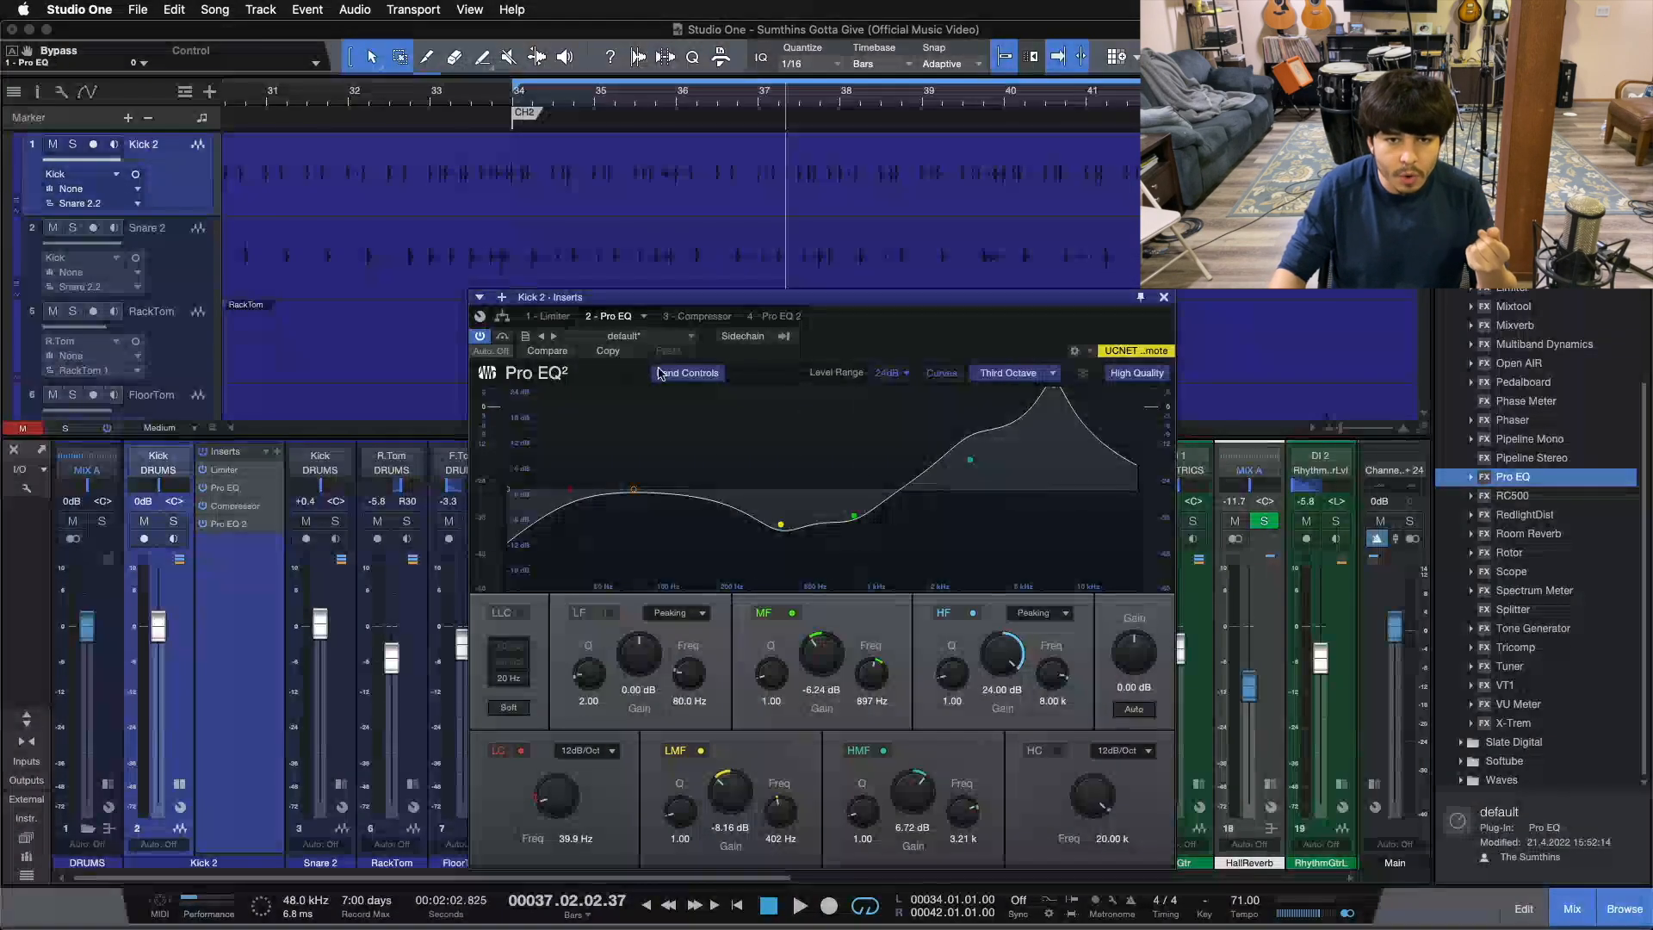
click(757, 317)
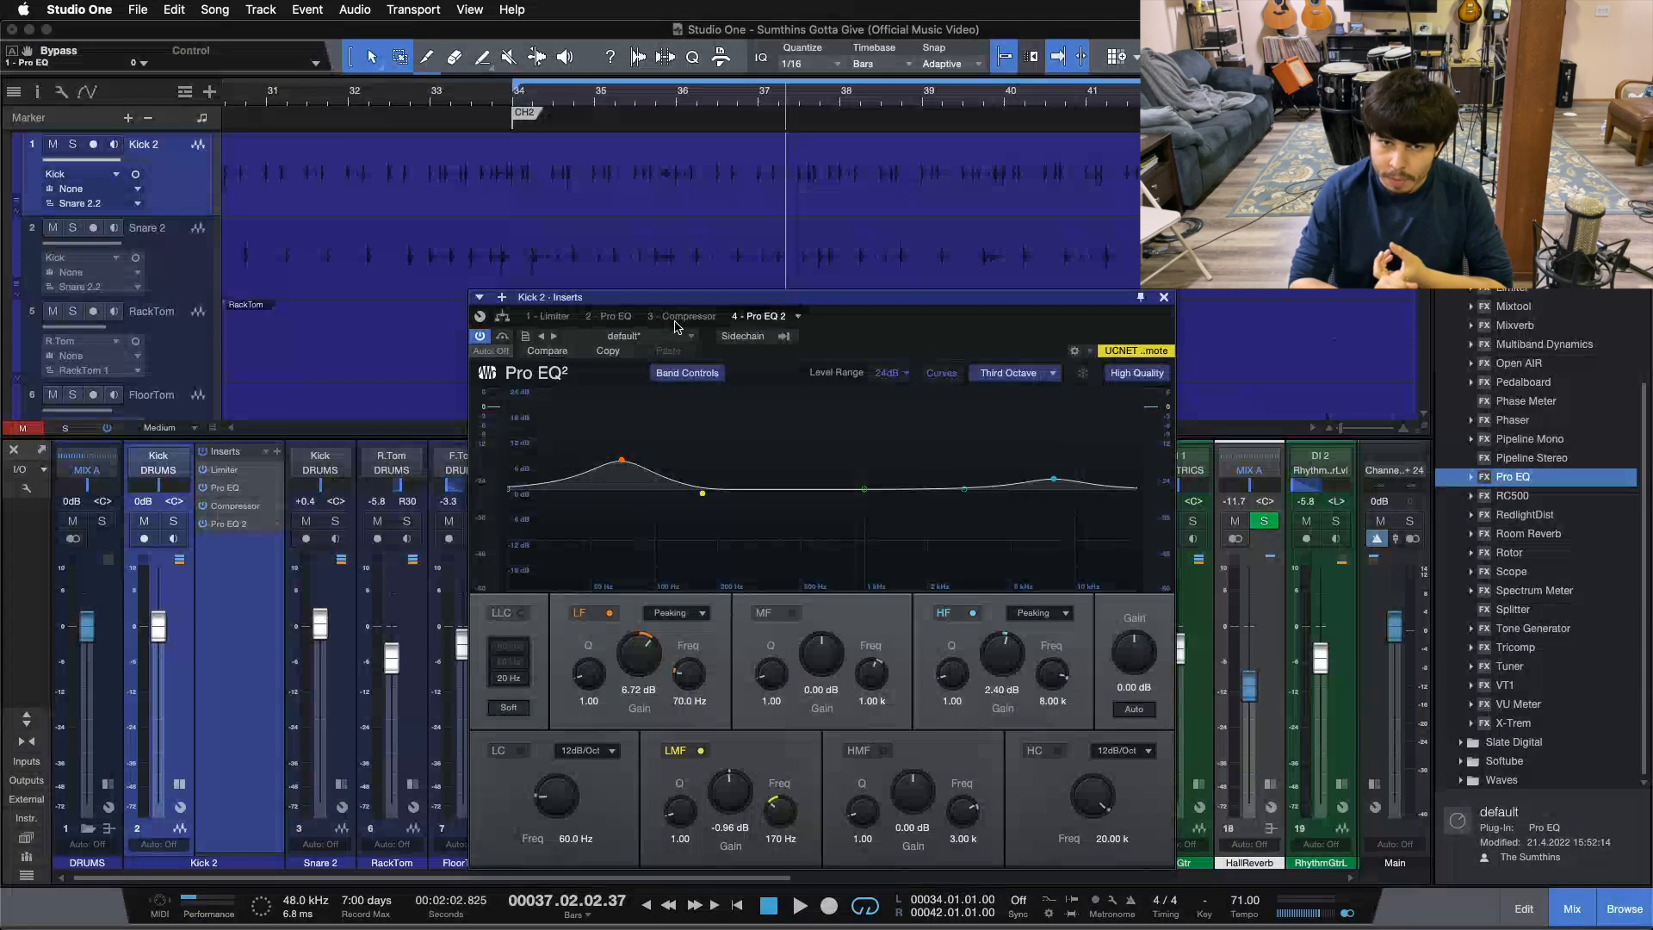
click(611, 317)
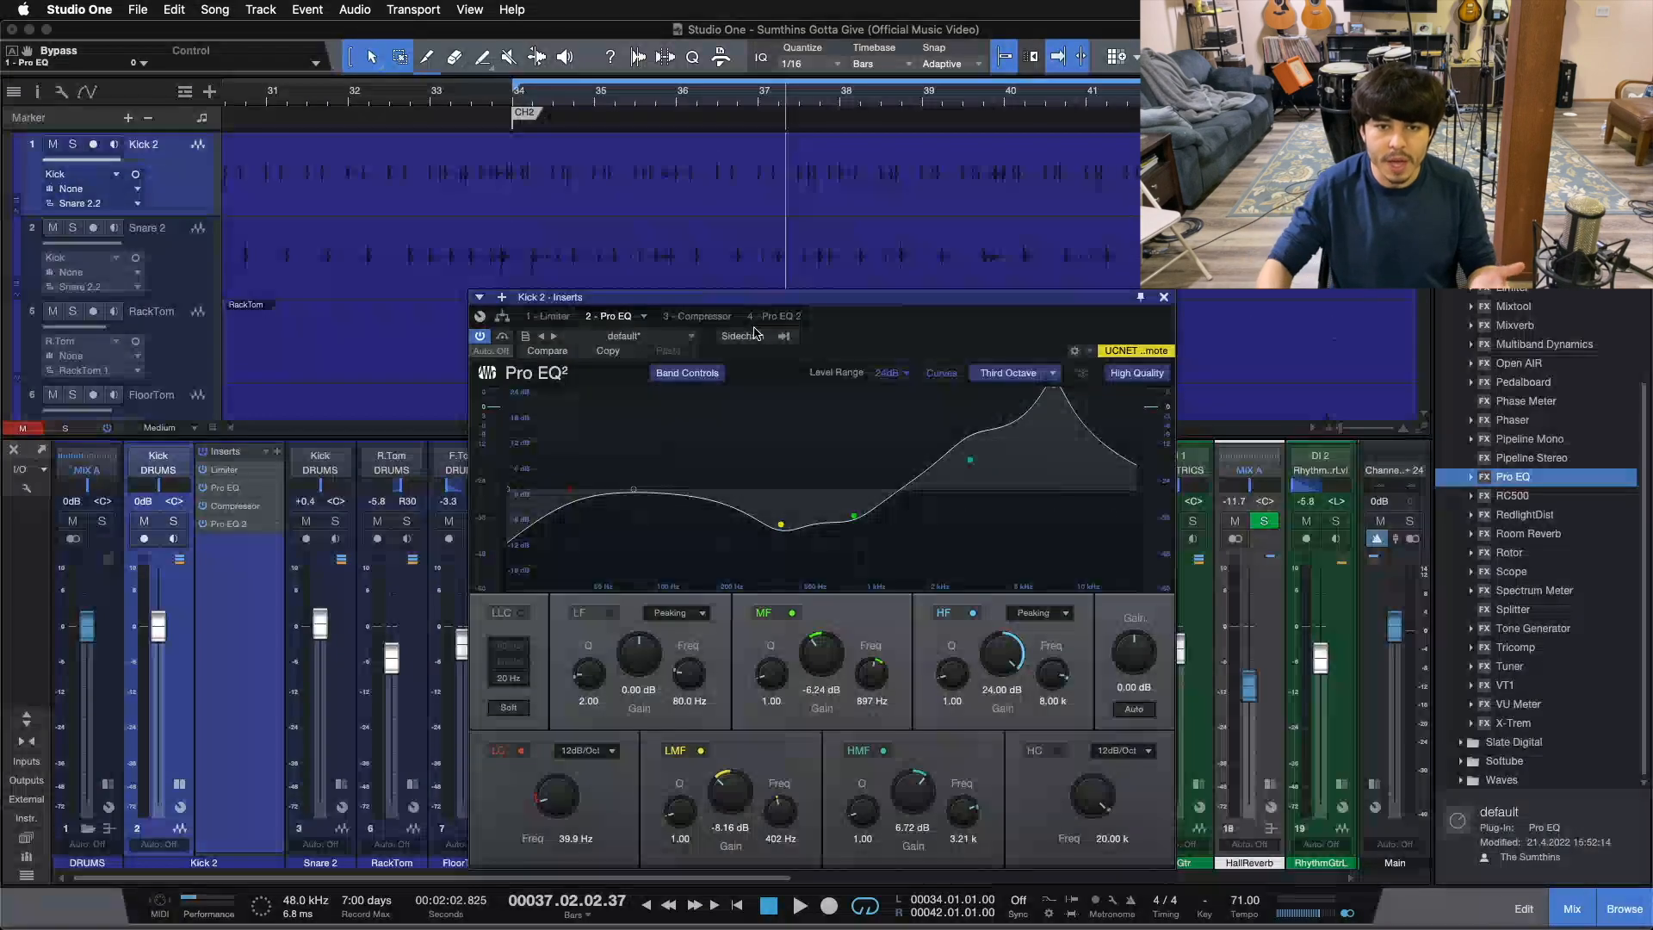
click(788, 317)
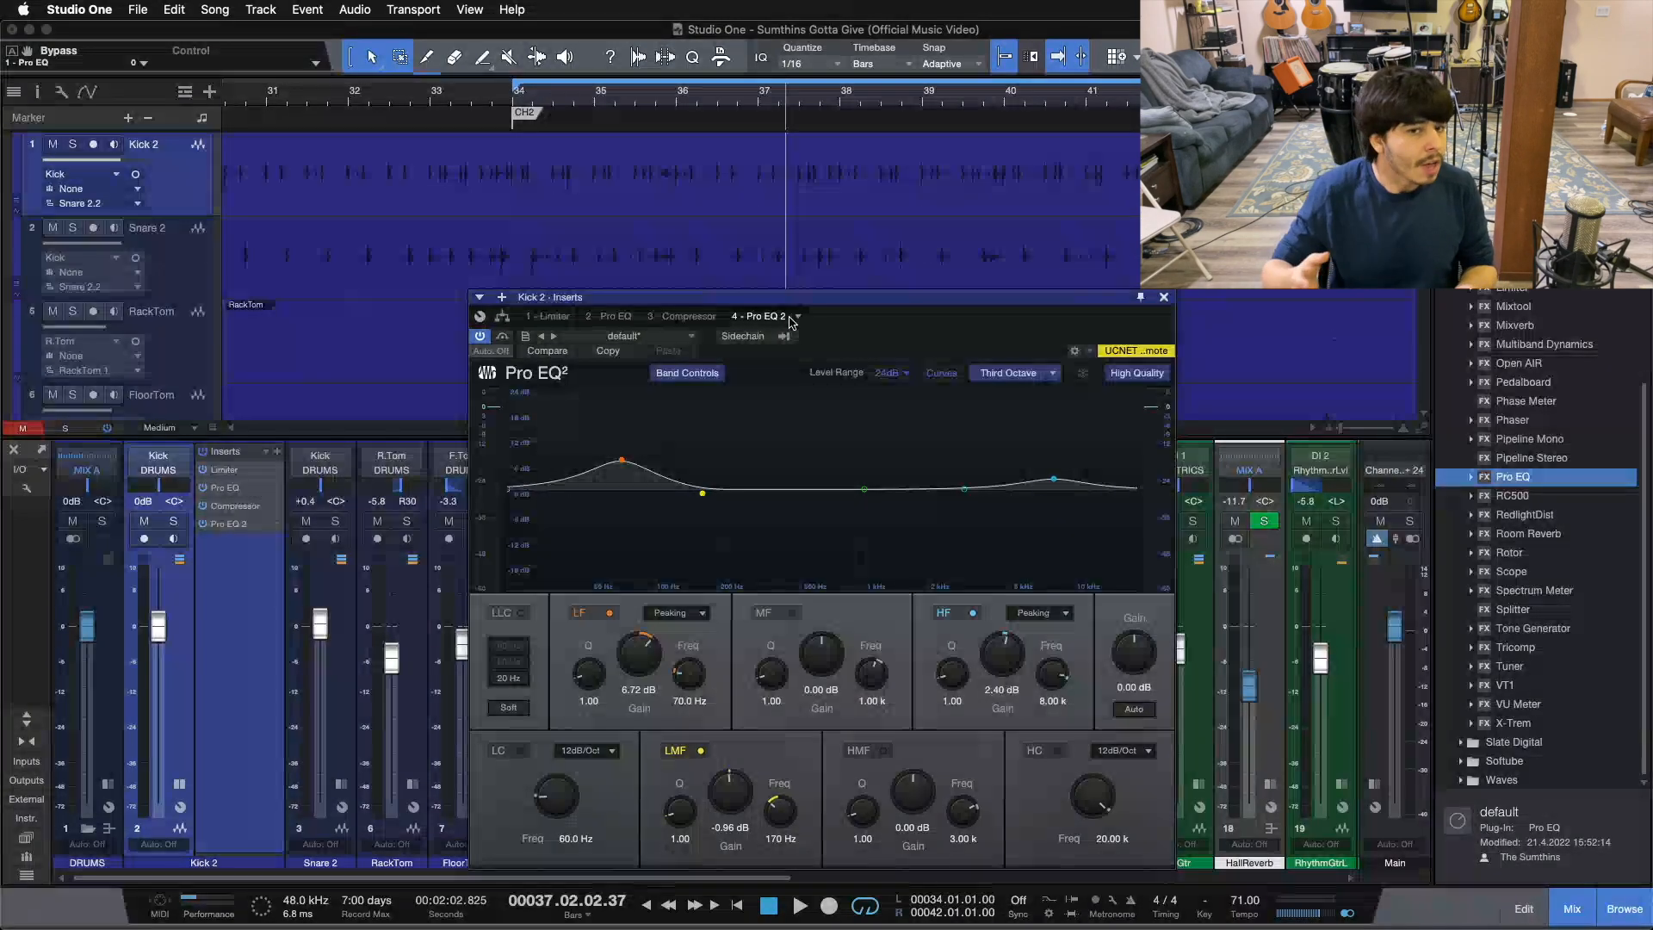
click(612, 318)
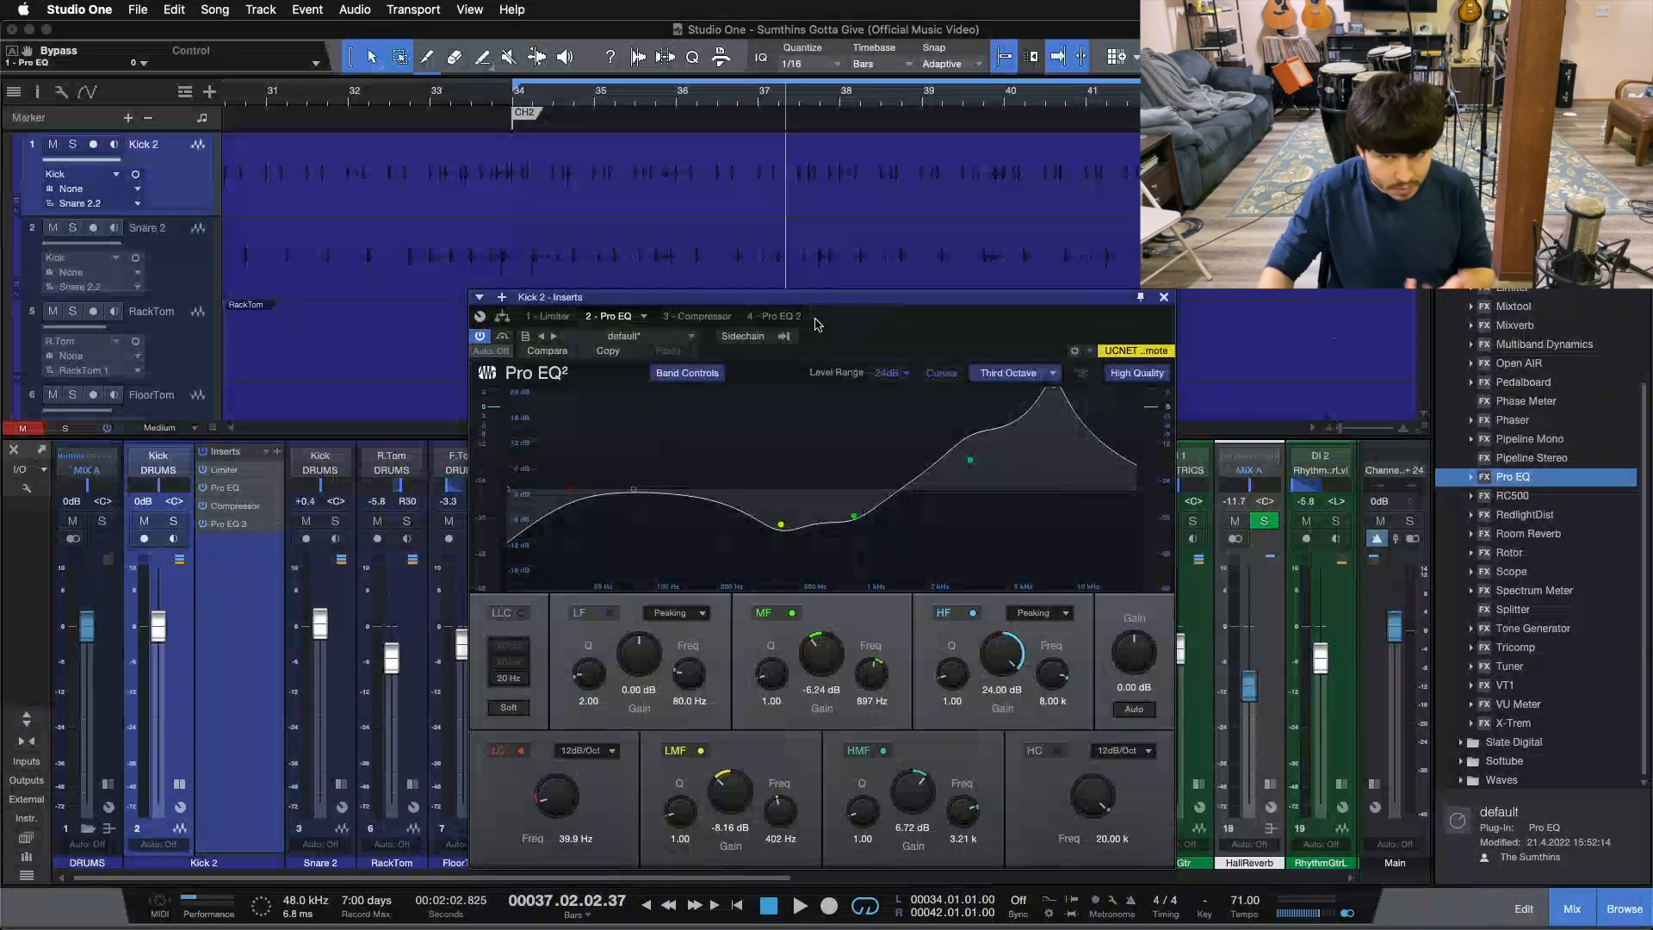
click(1057, 750)
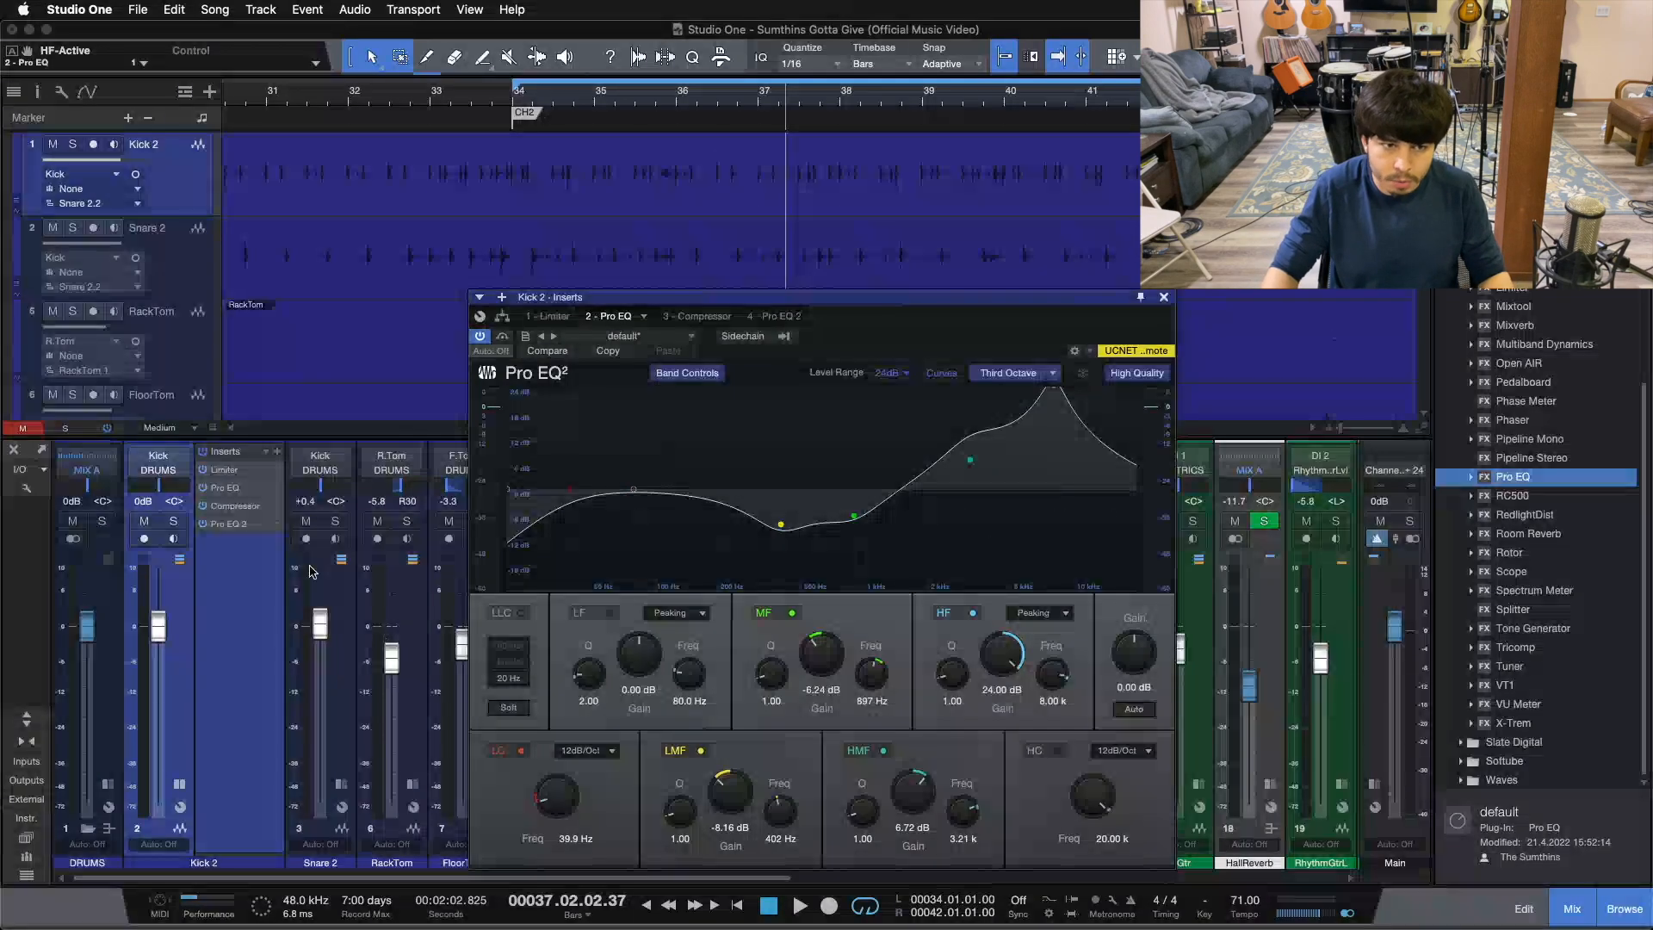
- Deactivate Pro EQ 2 on the Kick 2 channel and bring up its first Pro EQ
click(204, 522)
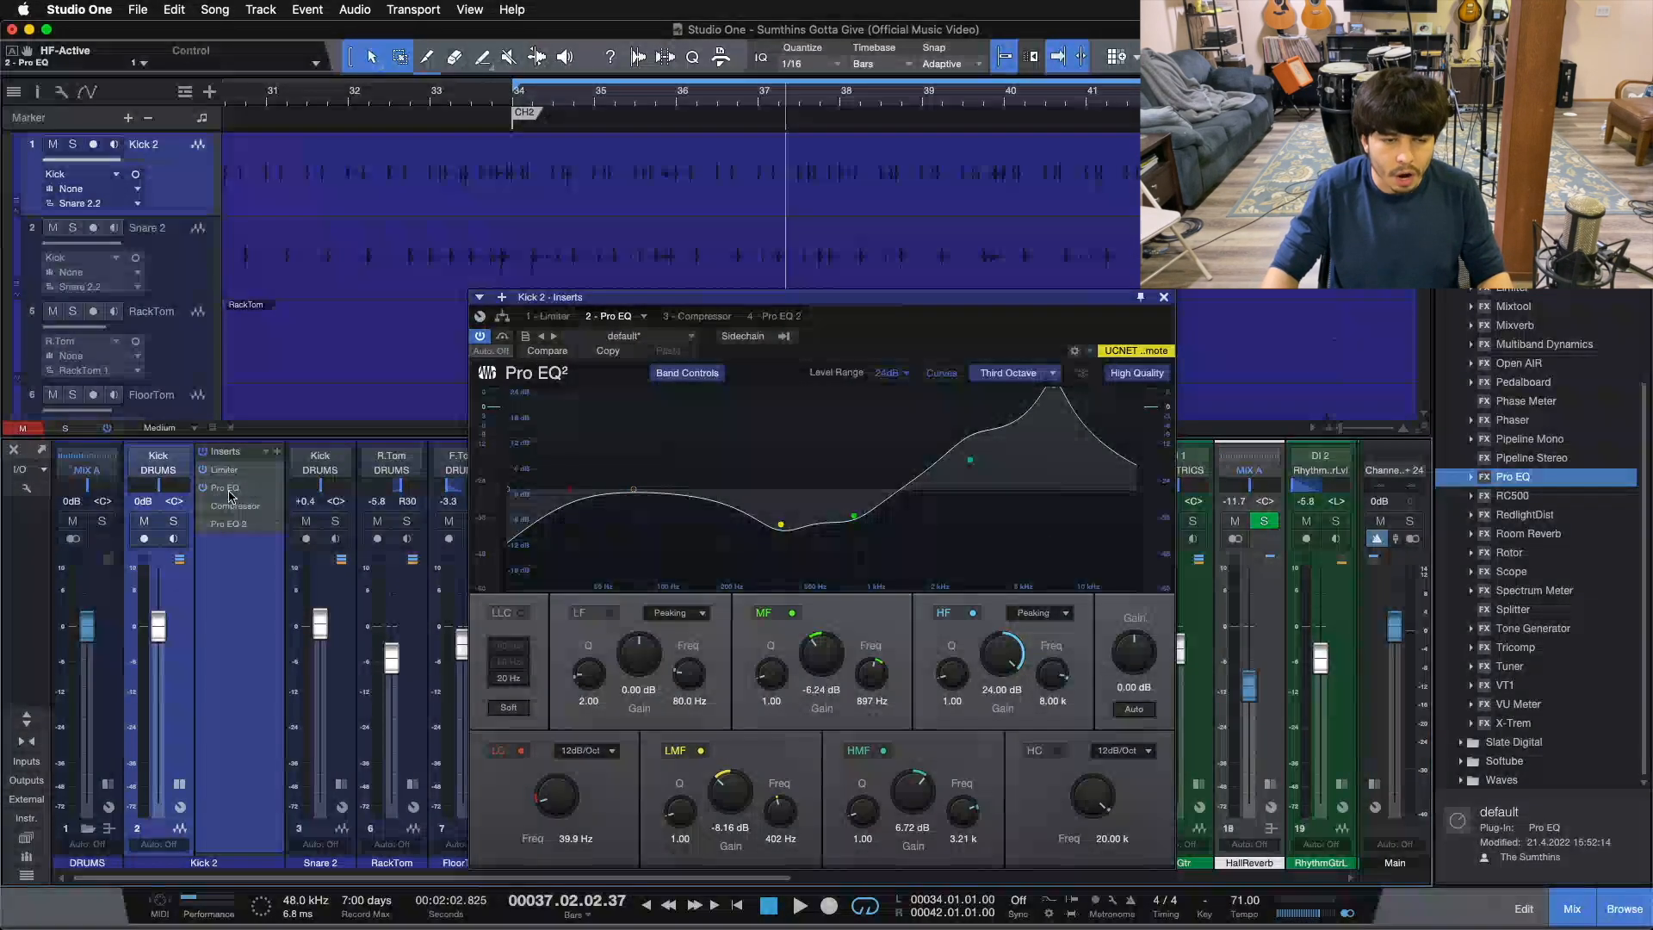
double_click(228, 493)
double_click(228, 493)
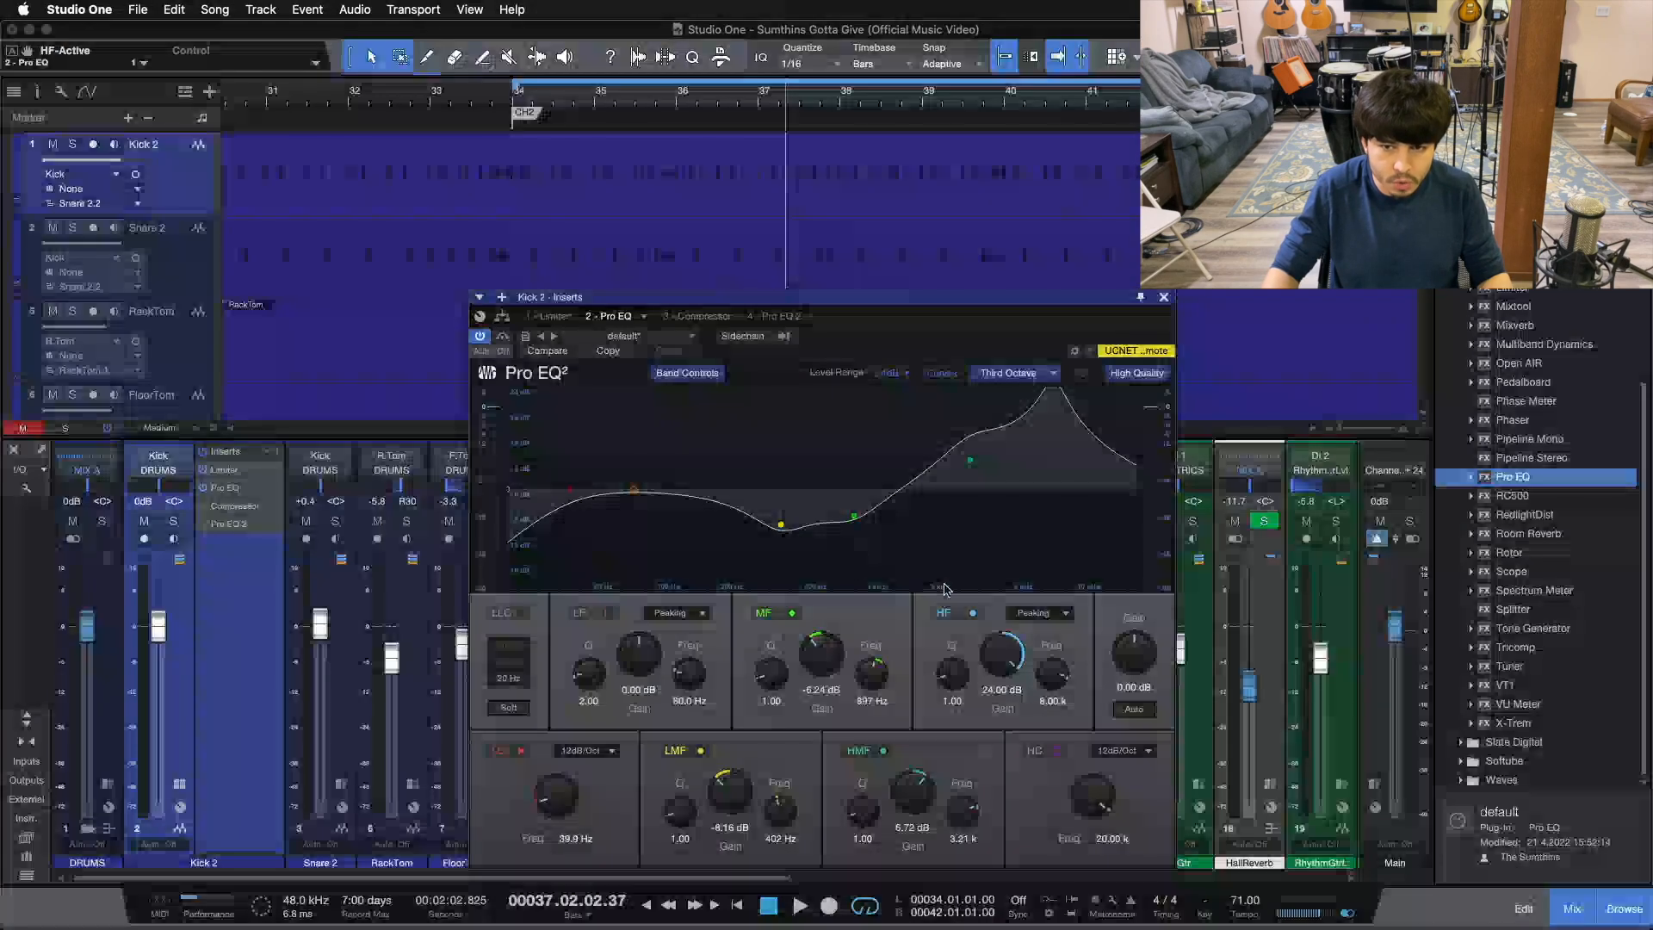
- Switch off the HF and HMF bands in the first Pro EQ on Kick 2, and play the channel soloed
click(944, 612)
click(859, 751)
key(space)
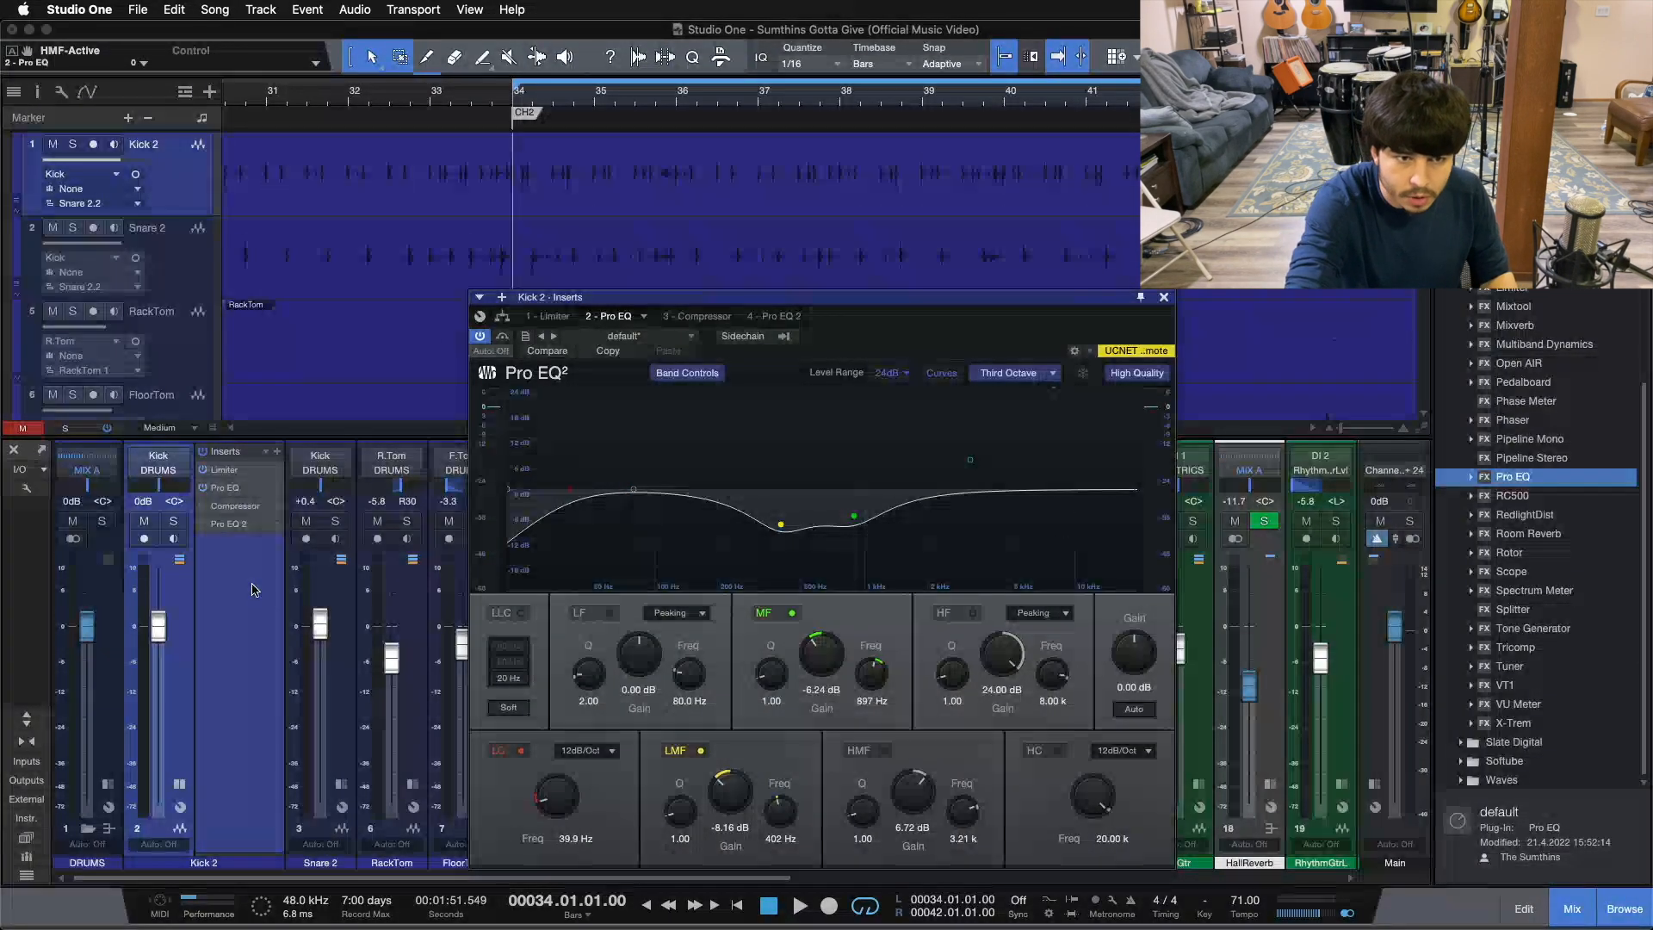
key(space)
click(174, 522)
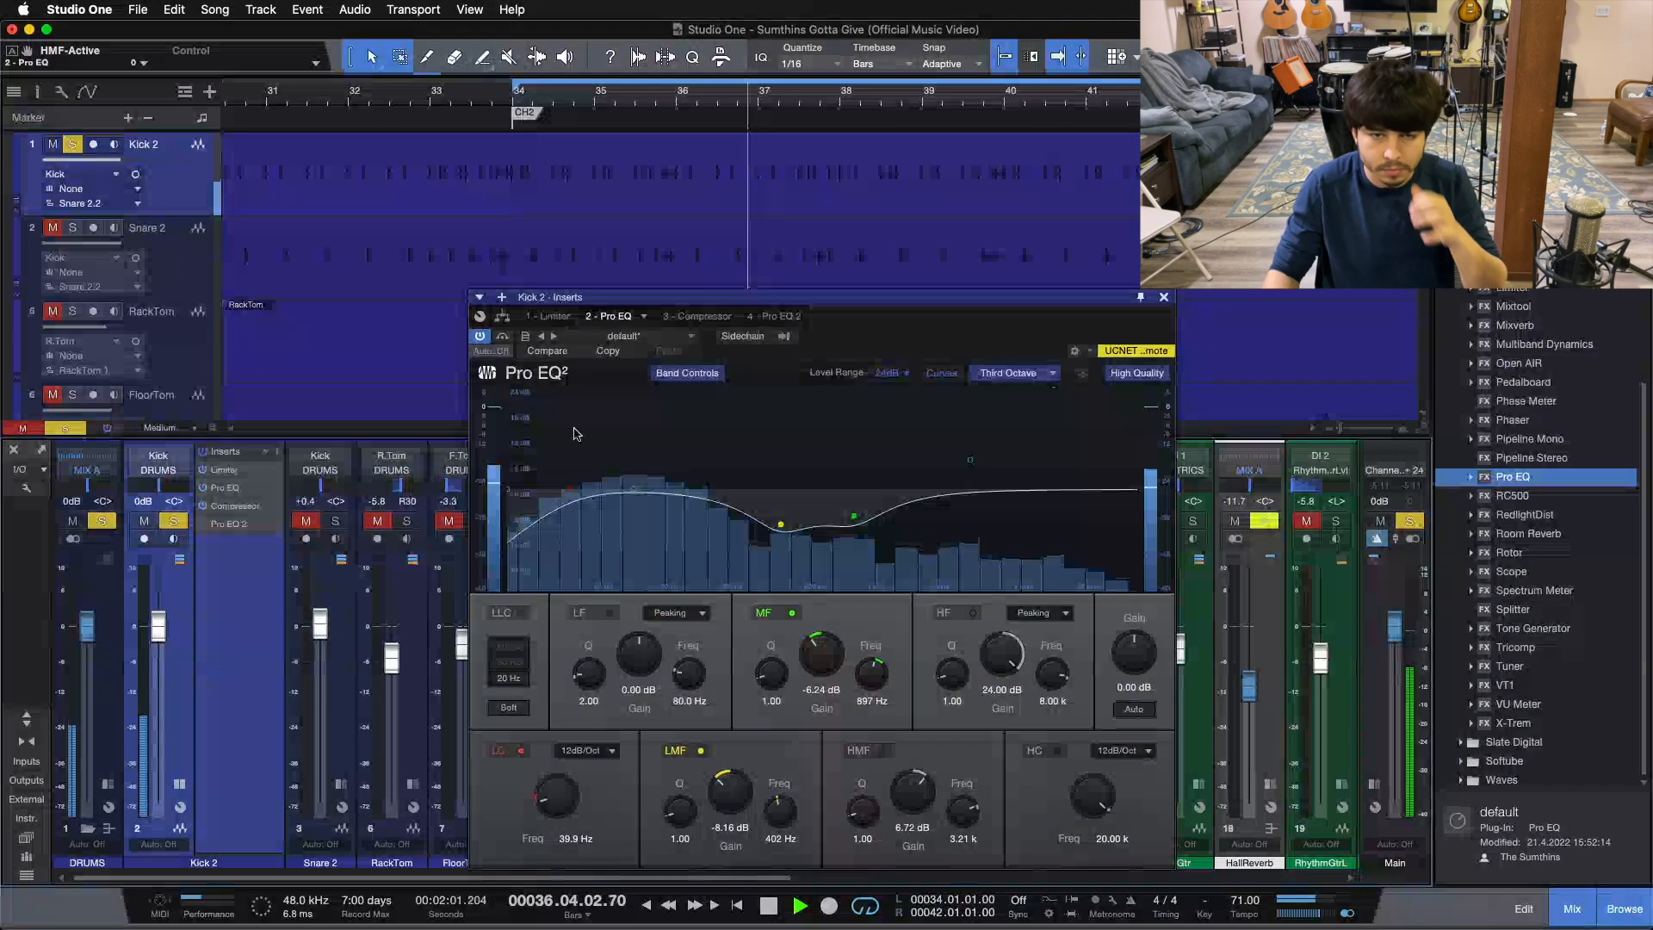
- Compare the soloed kick with its Compressor bypassed and active, and return to the first Pro EQ
click(684, 316)
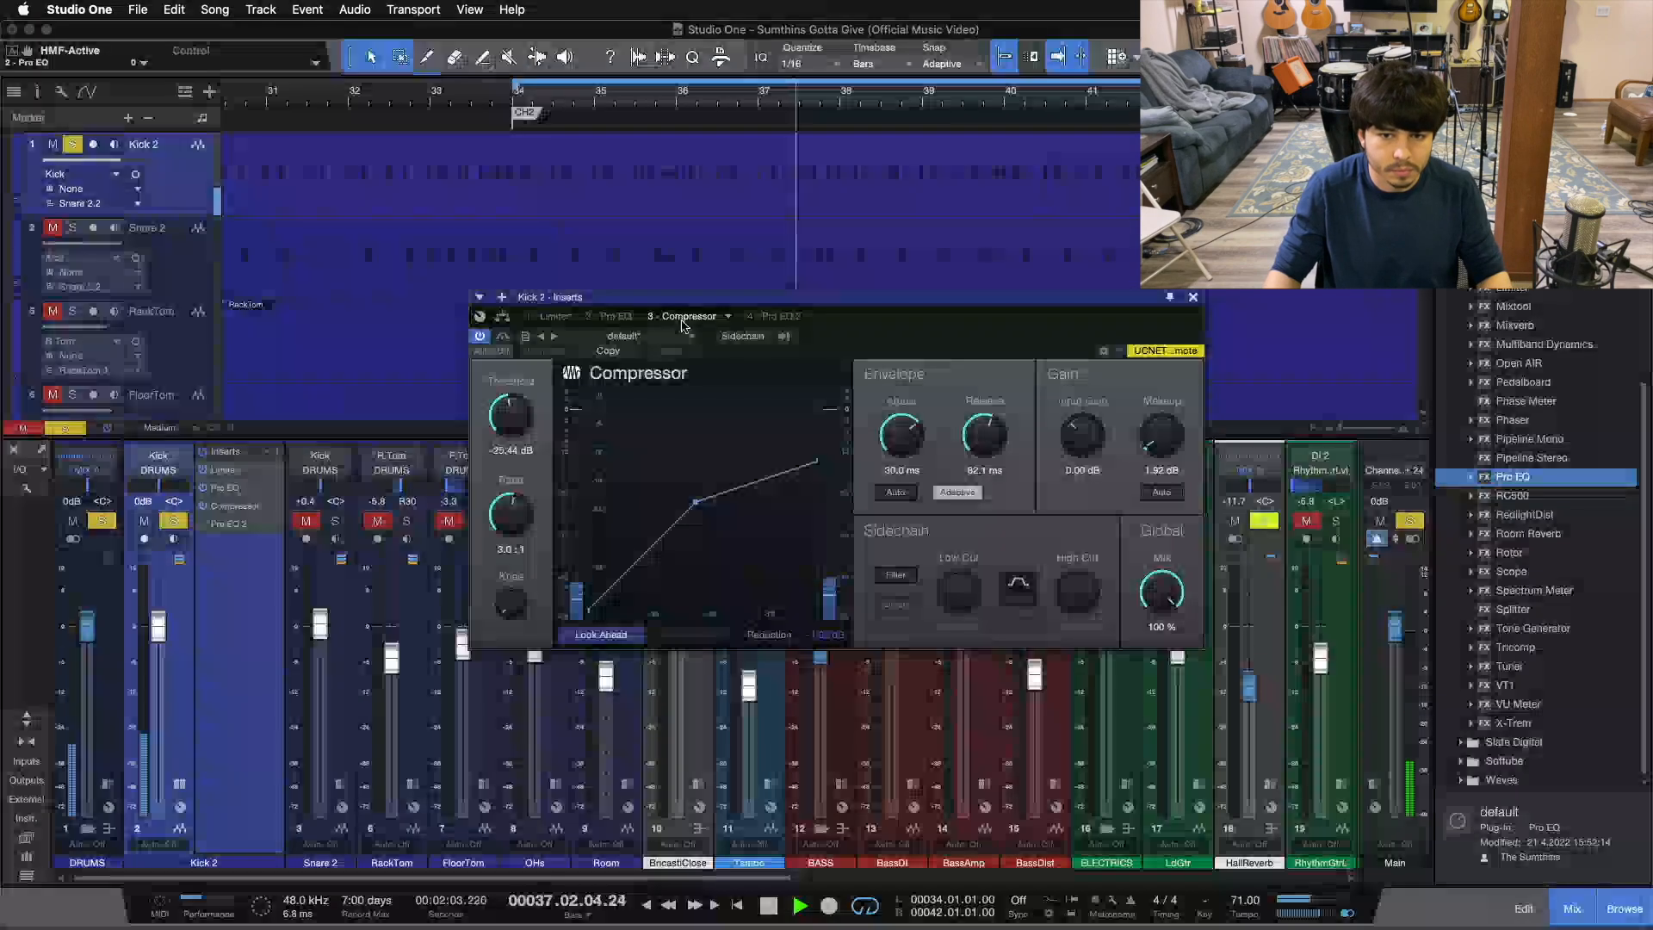
click(480, 338)
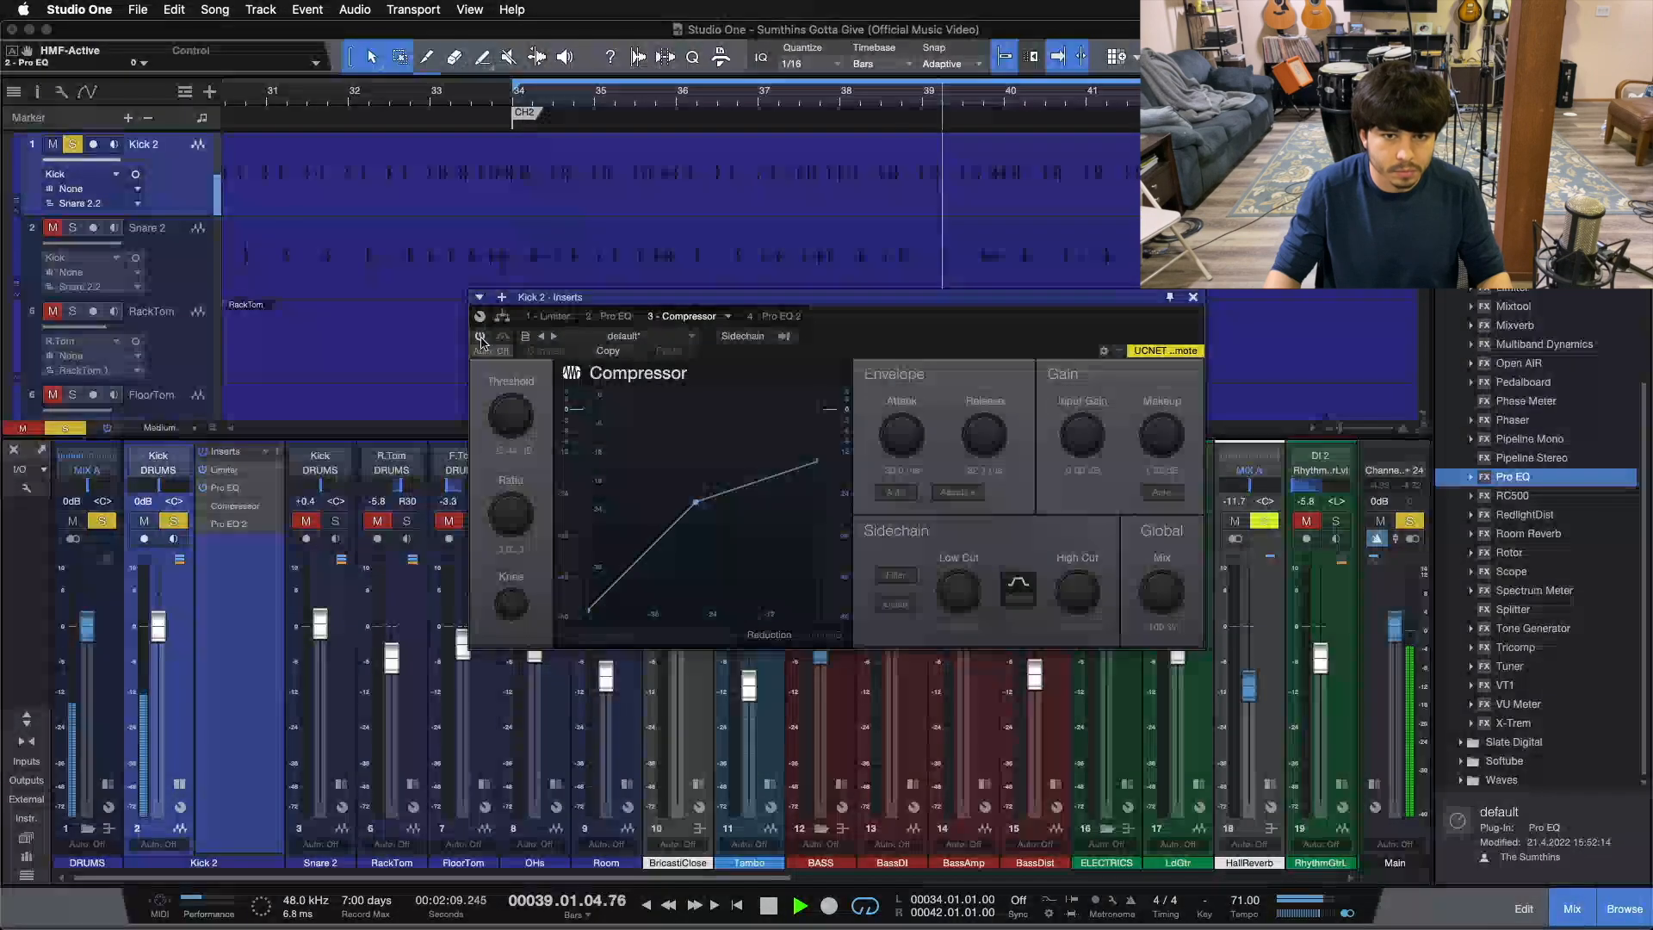
click(480, 336)
click(625, 319)
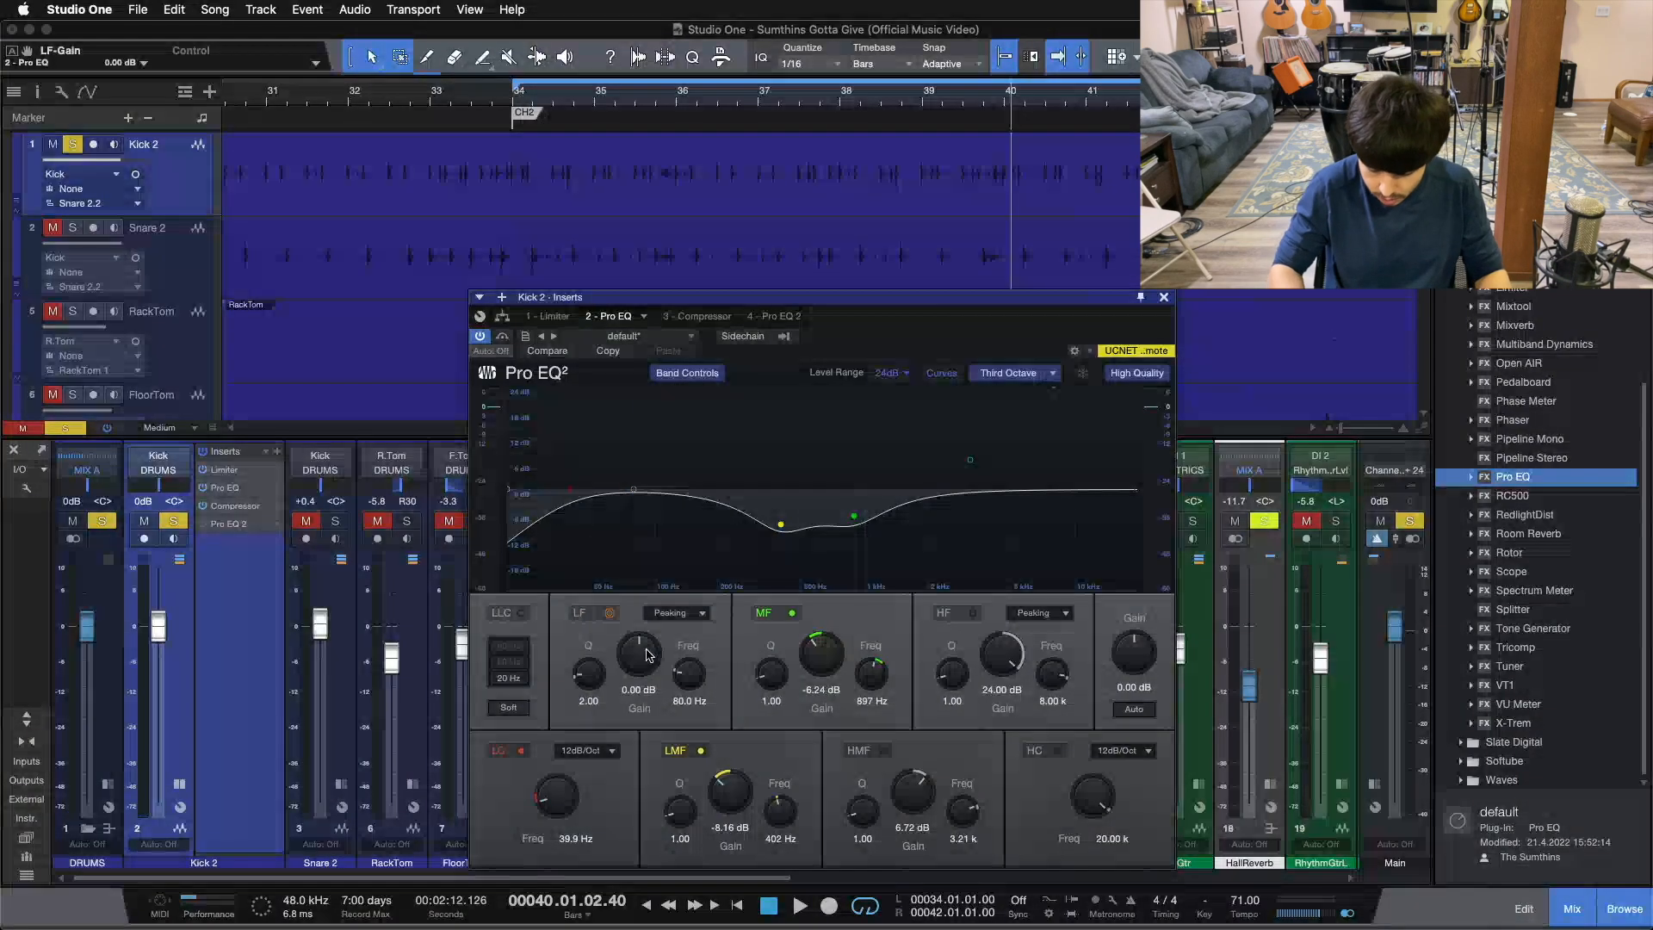
- During playback, boost the LF band of the first Pro EQ to 13.44 dB with a Q of 1.00
key(space)
scroll(647, 654, up, 6)
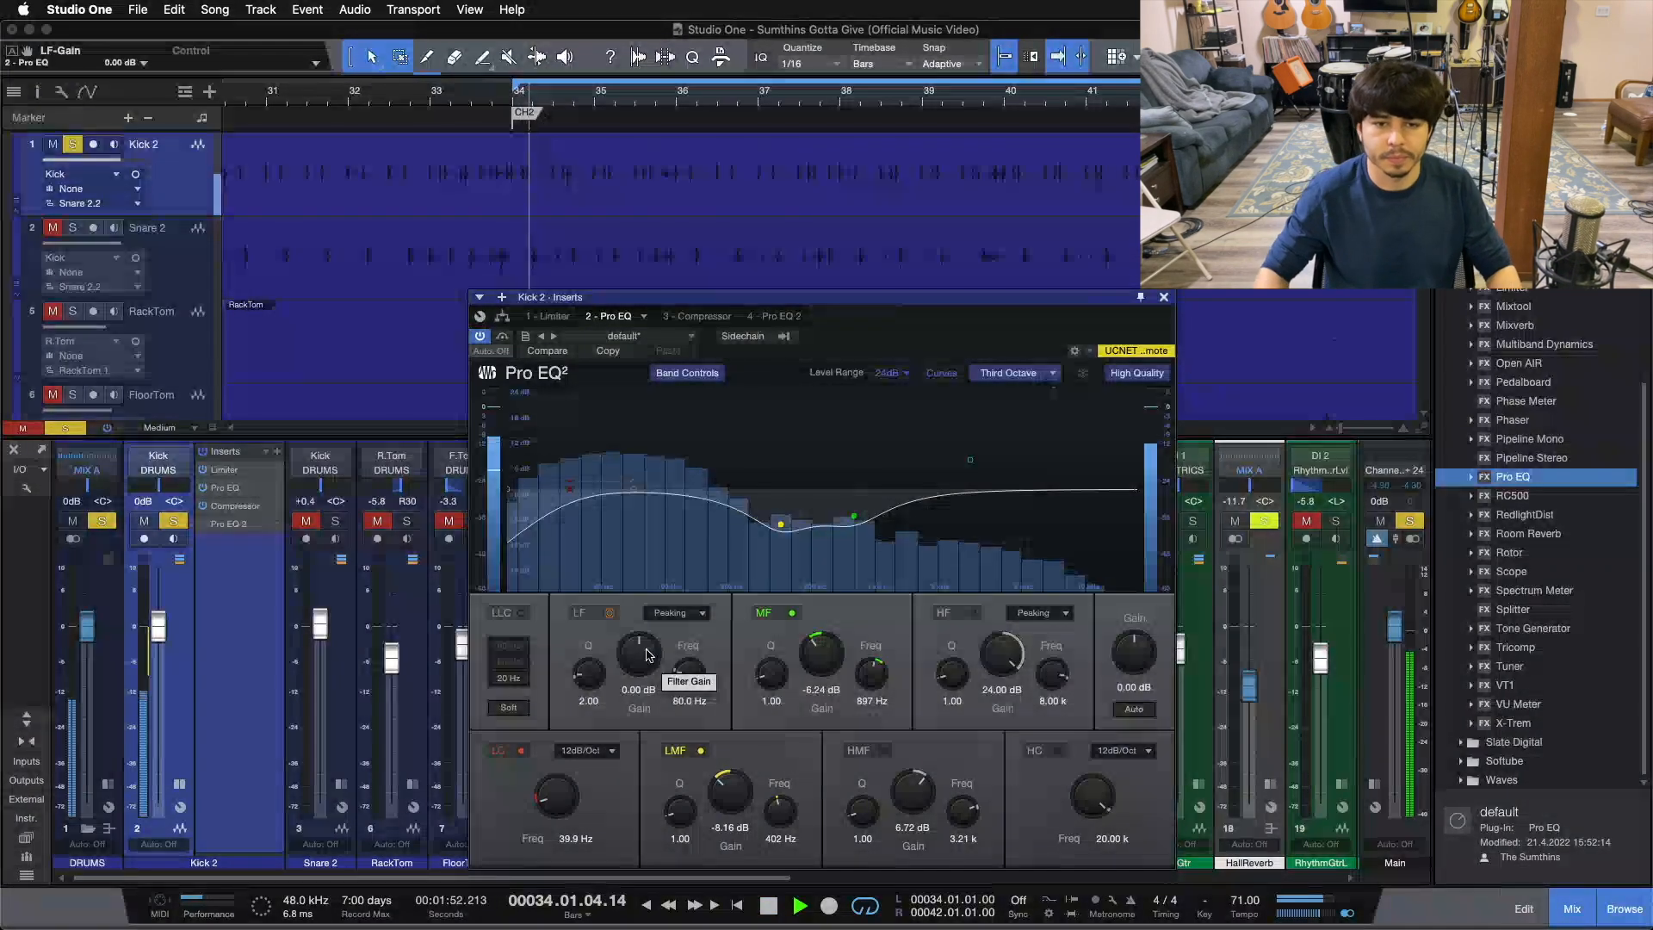
scroll(647, 651, up, 3)
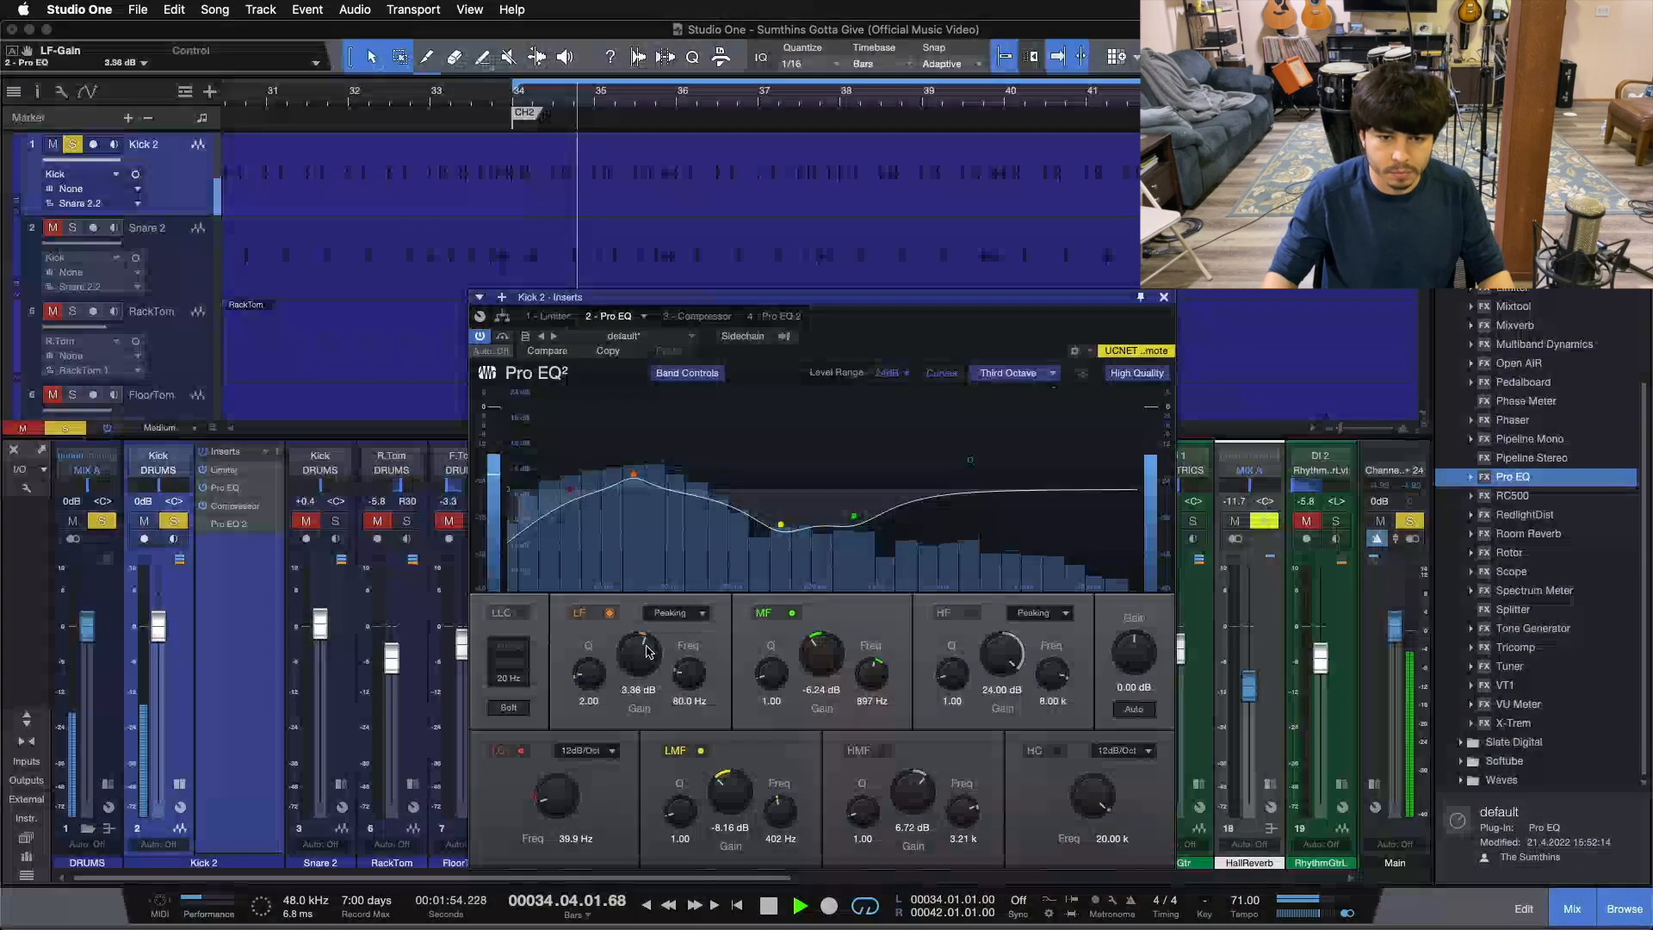
click(588, 700)
text(1)
key(Return)
scroll(634, 664, up, 8)
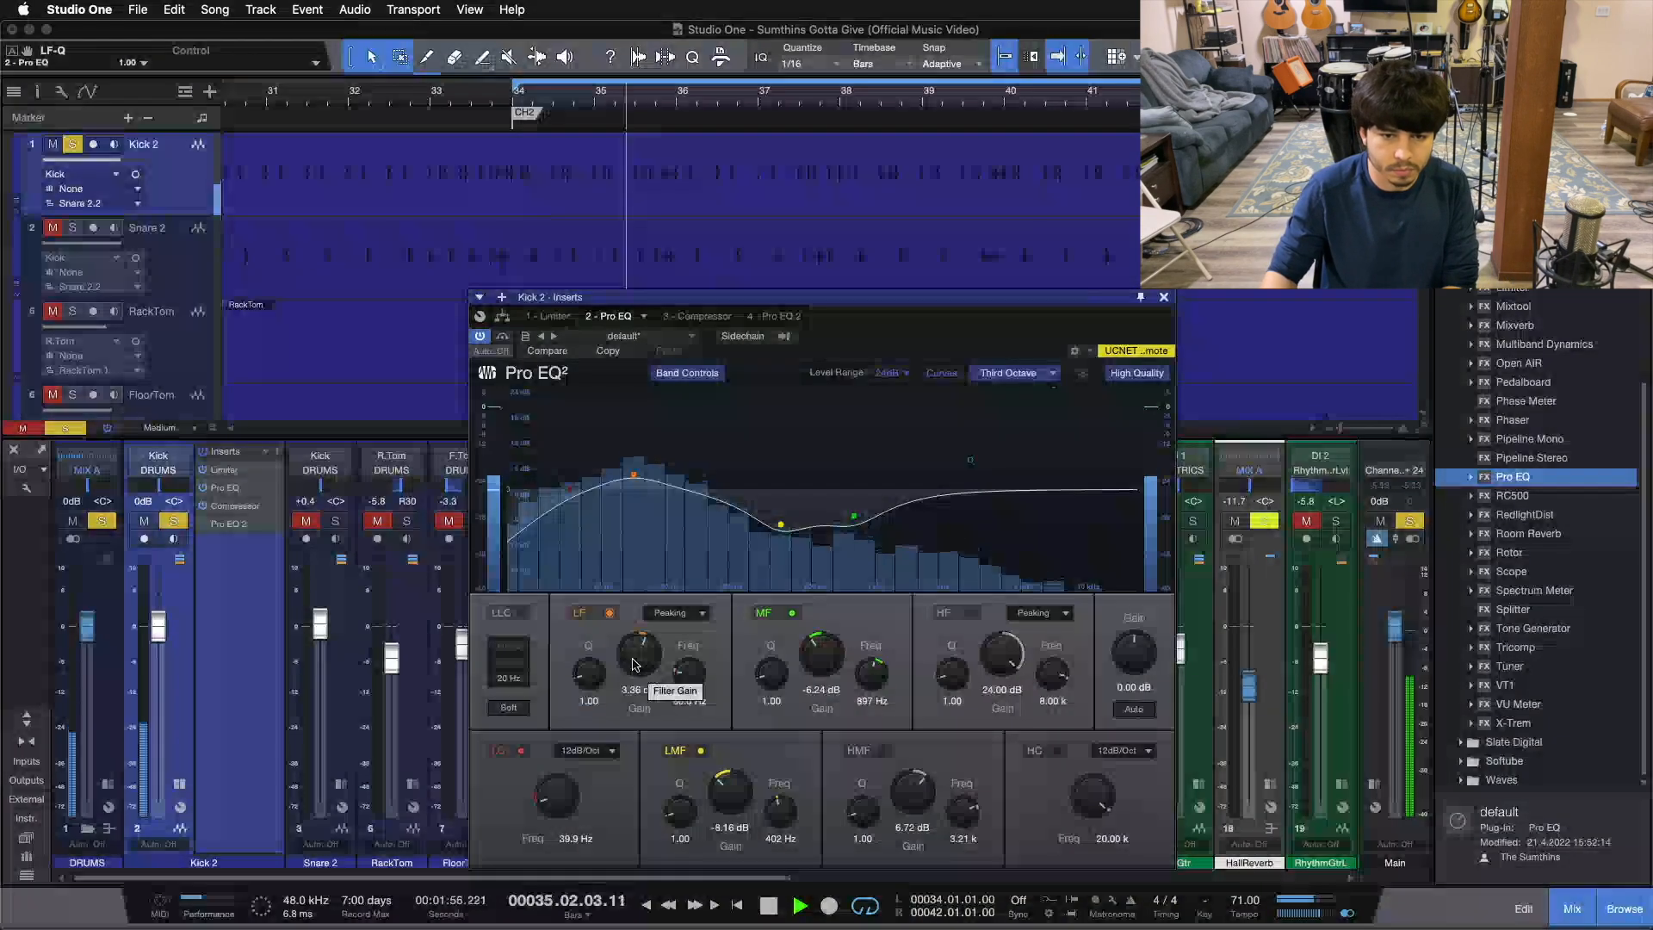
scroll(634, 664, up, 10)
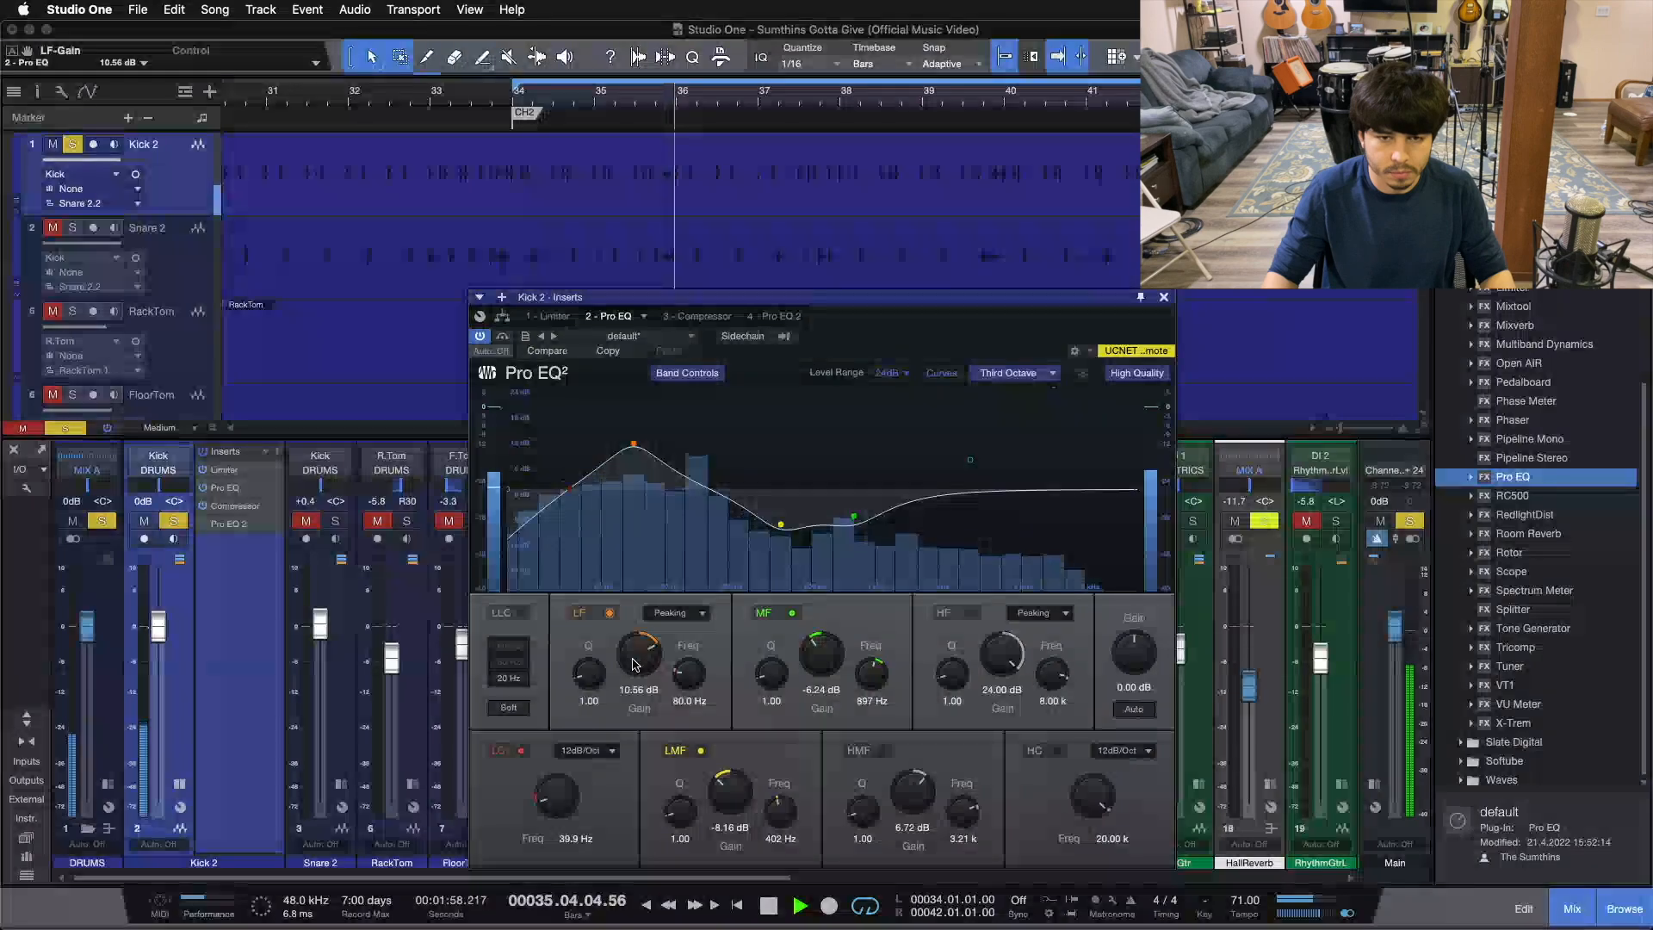
- Compare the kick with the LF band off and on, adjusting the band's gain to 11.76 dB
click(609, 613)
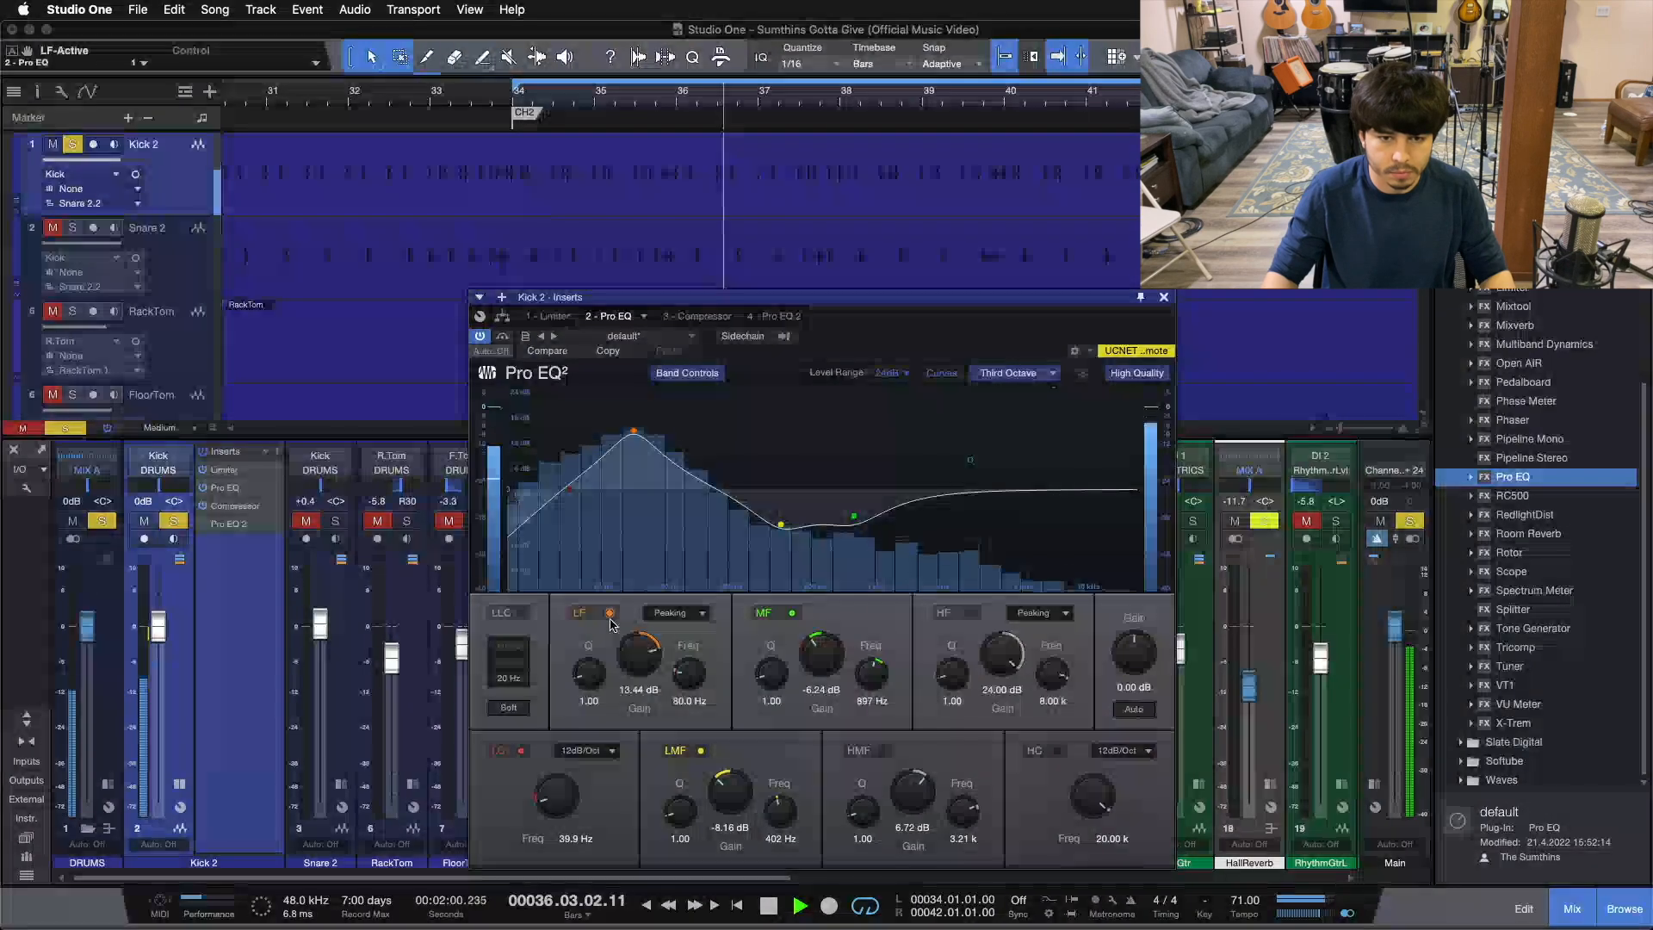
click(610, 613)
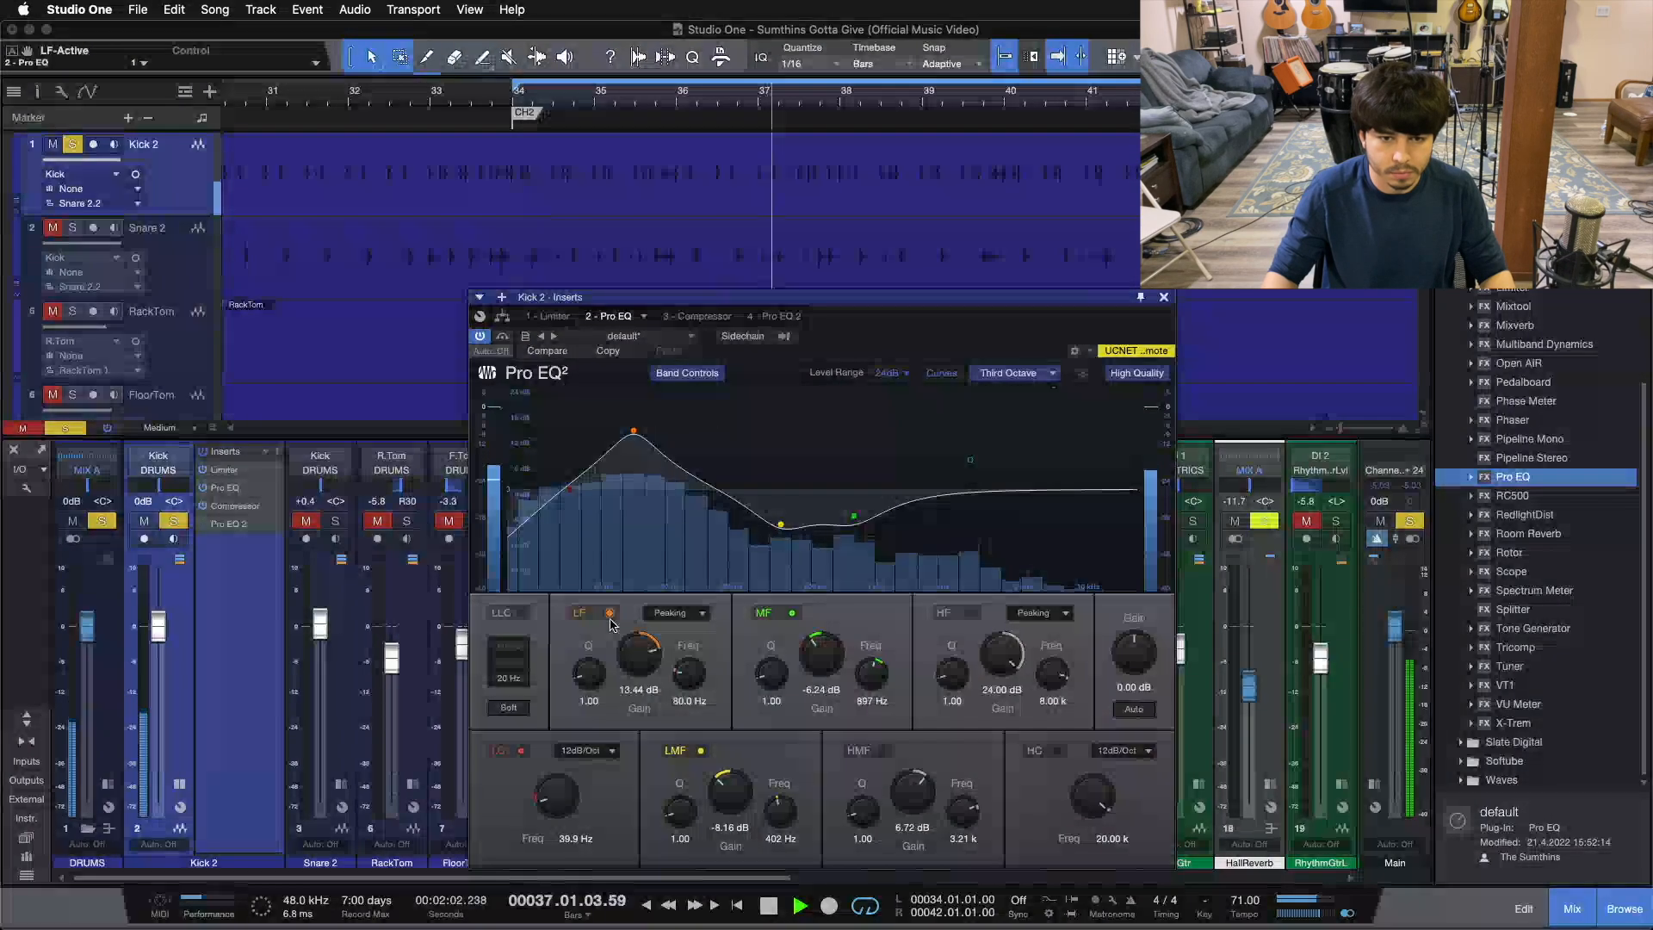
scroll(639, 632, up, 8)
drag(640, 631, 638, 650)
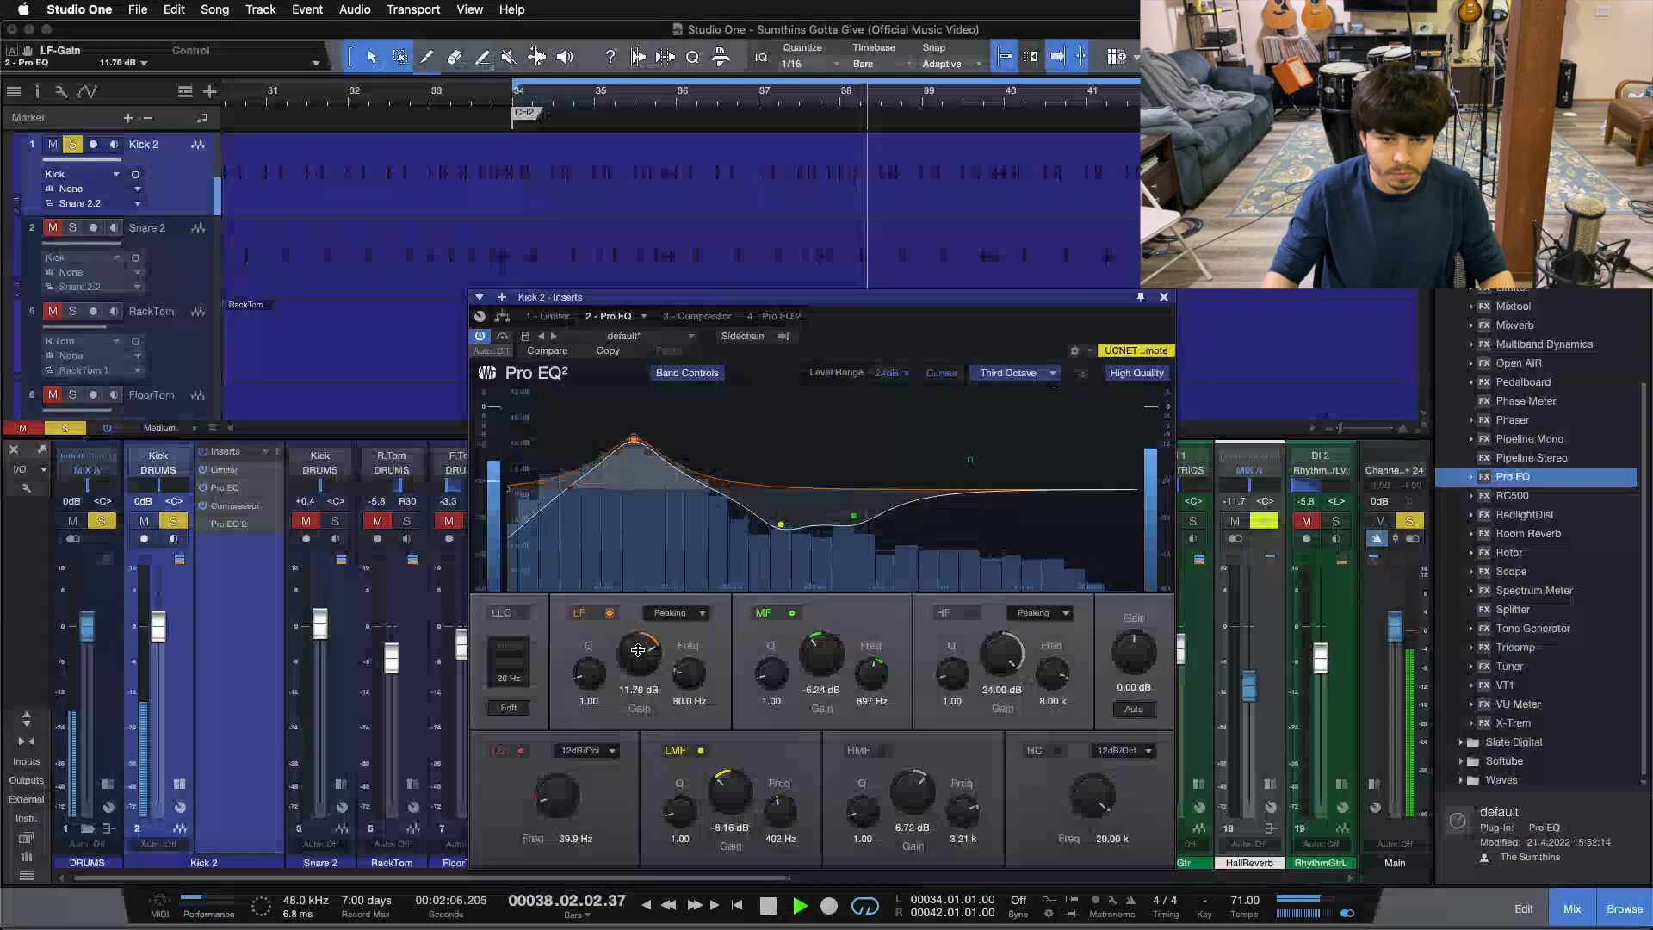
click(609, 613)
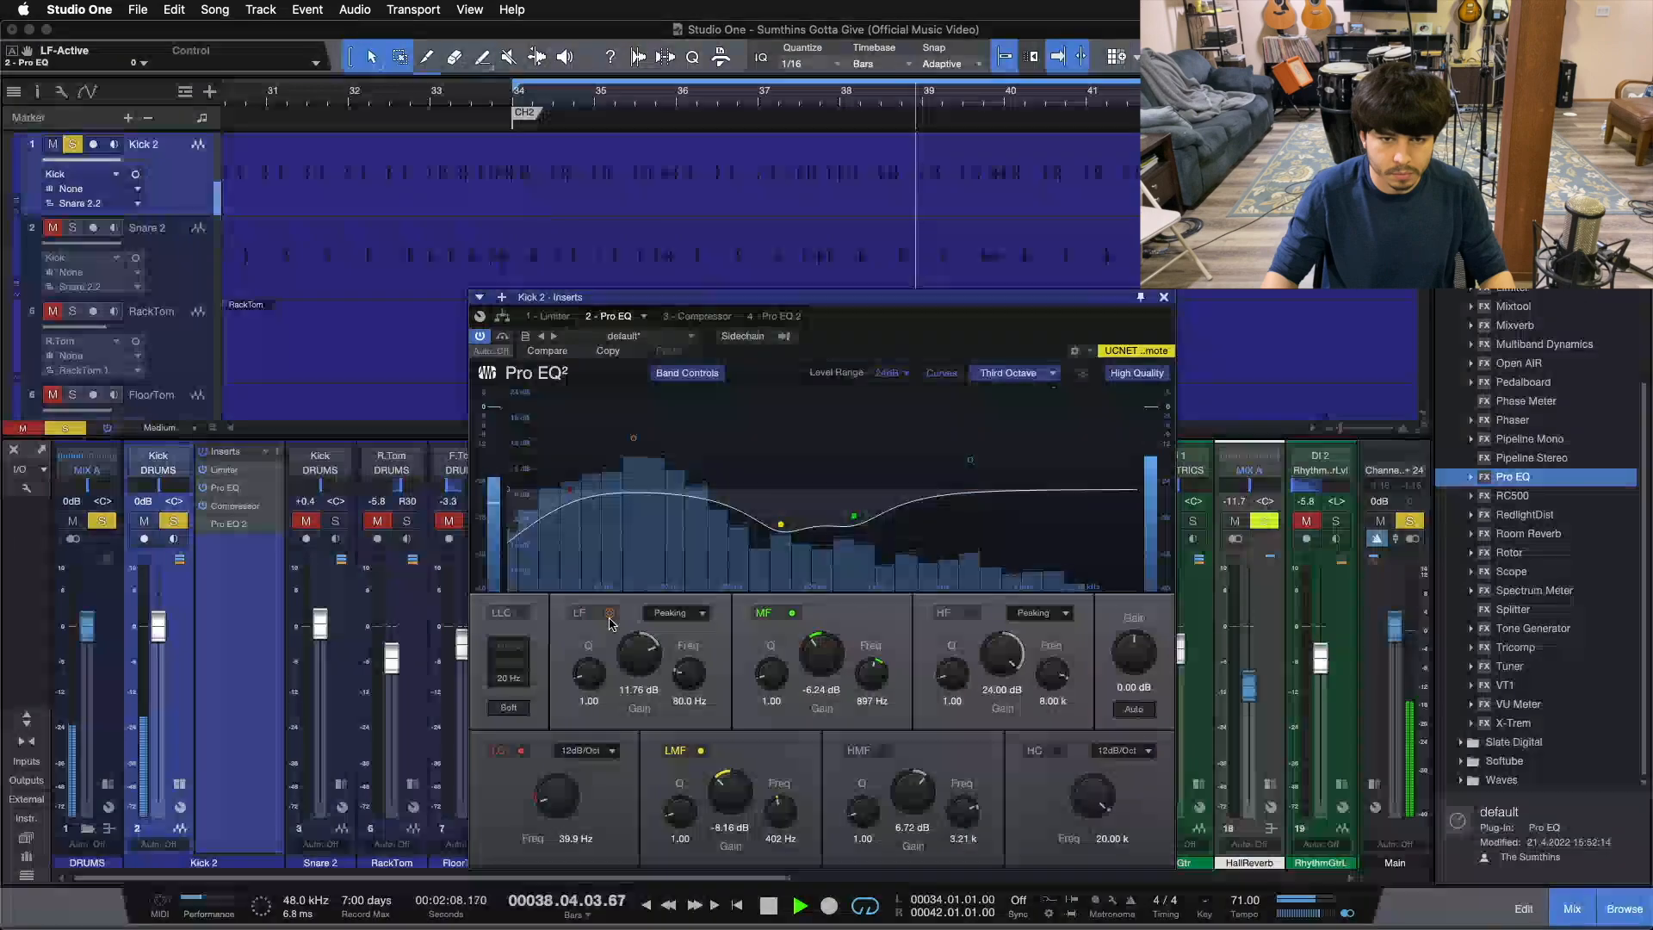
- Examine how the Compressor on Kick 2 responds to the LF boost, moving the plug-in window slightly lower
click(665, 316)
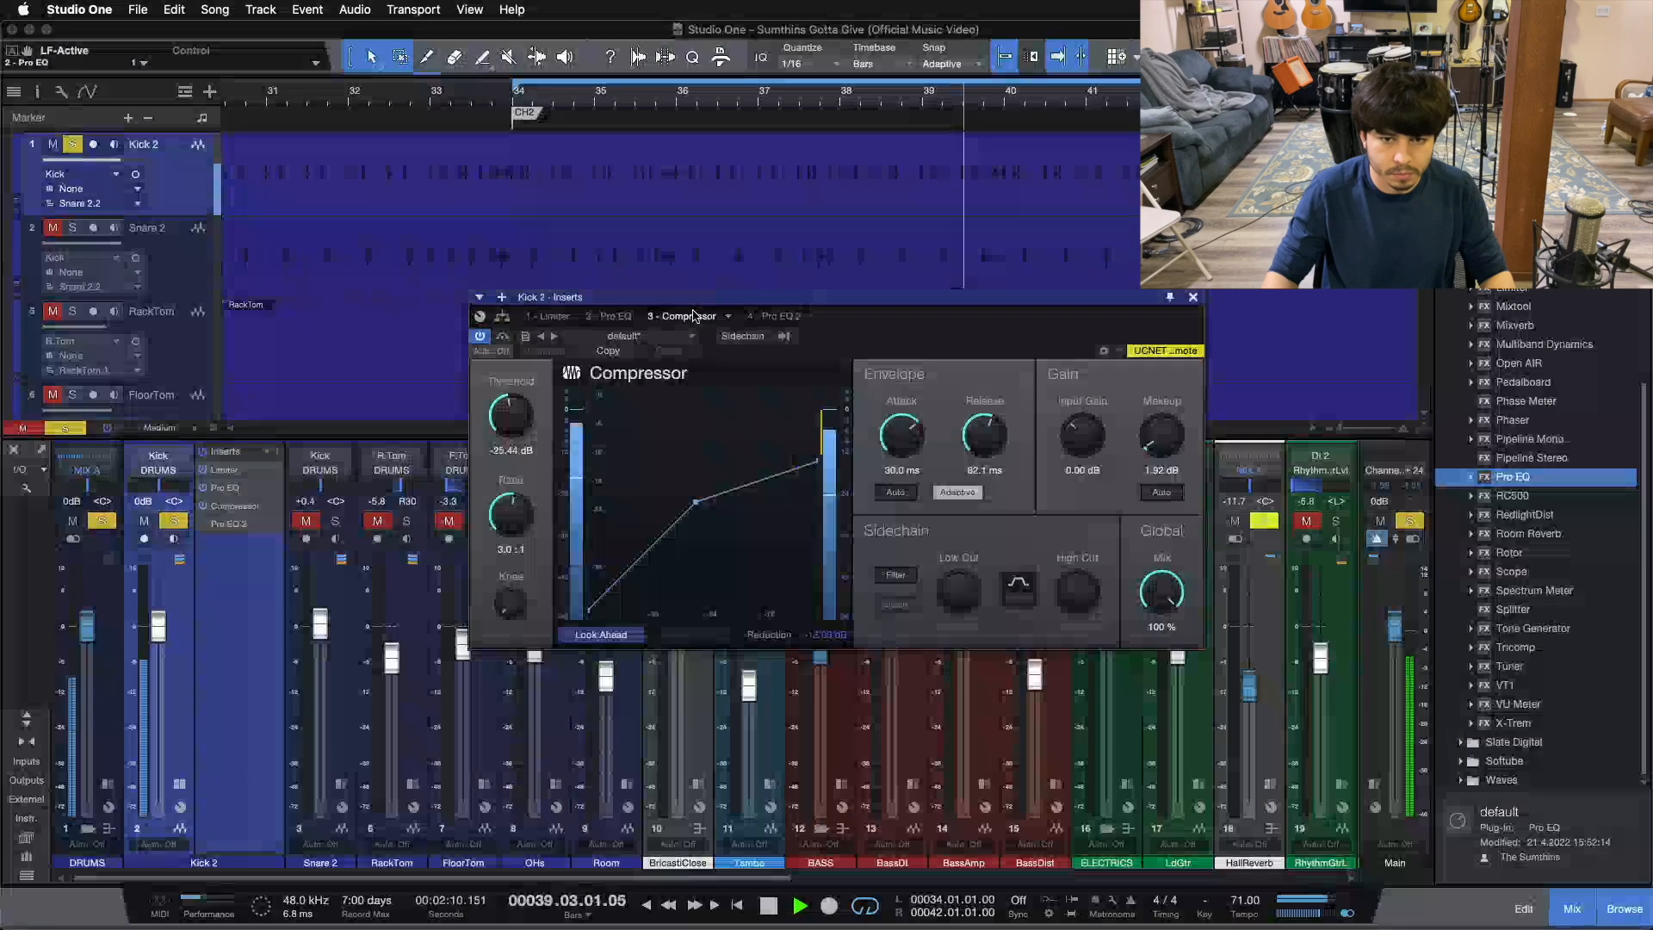
click(613, 316)
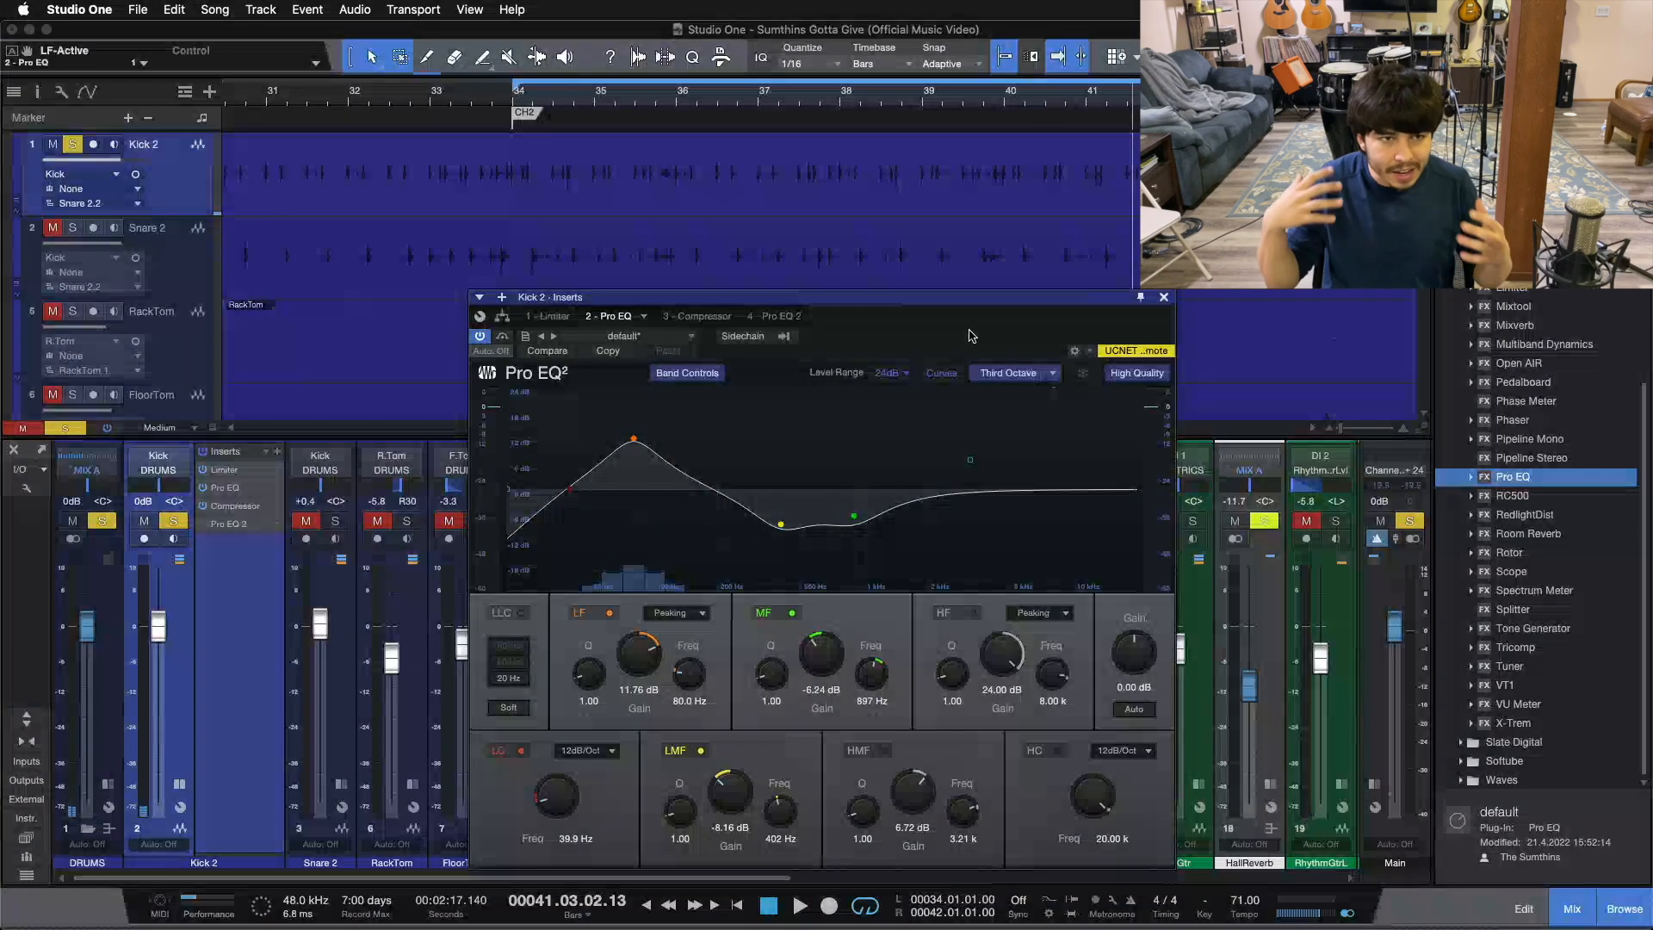
click(735, 315)
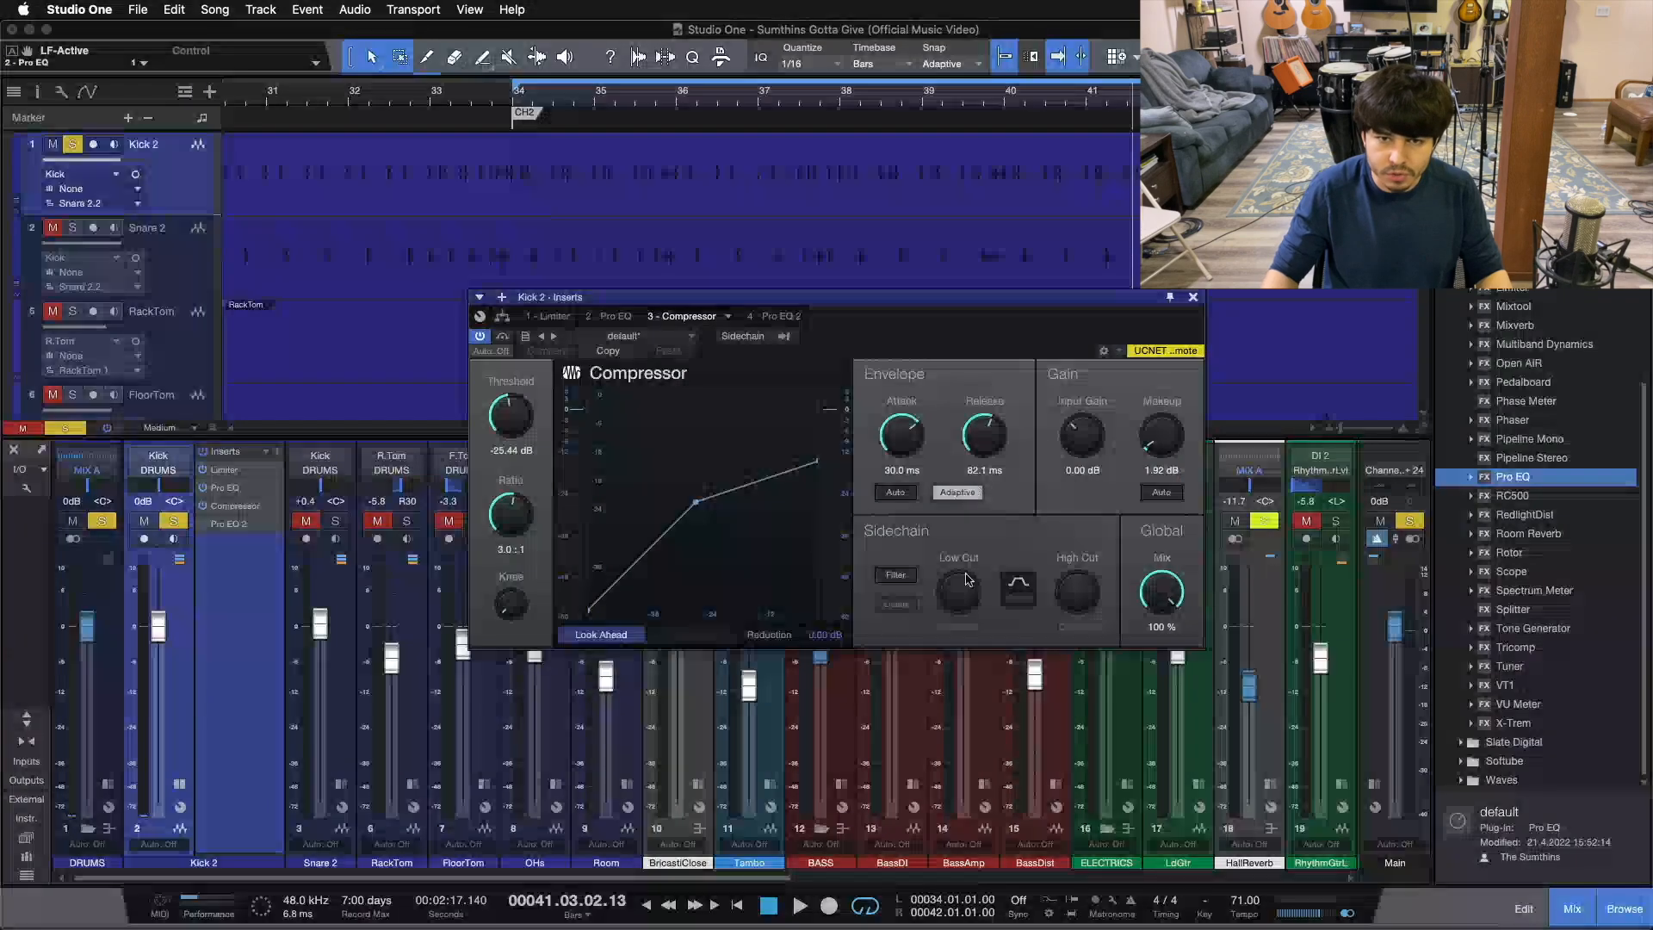
drag(945, 353, 960, 402)
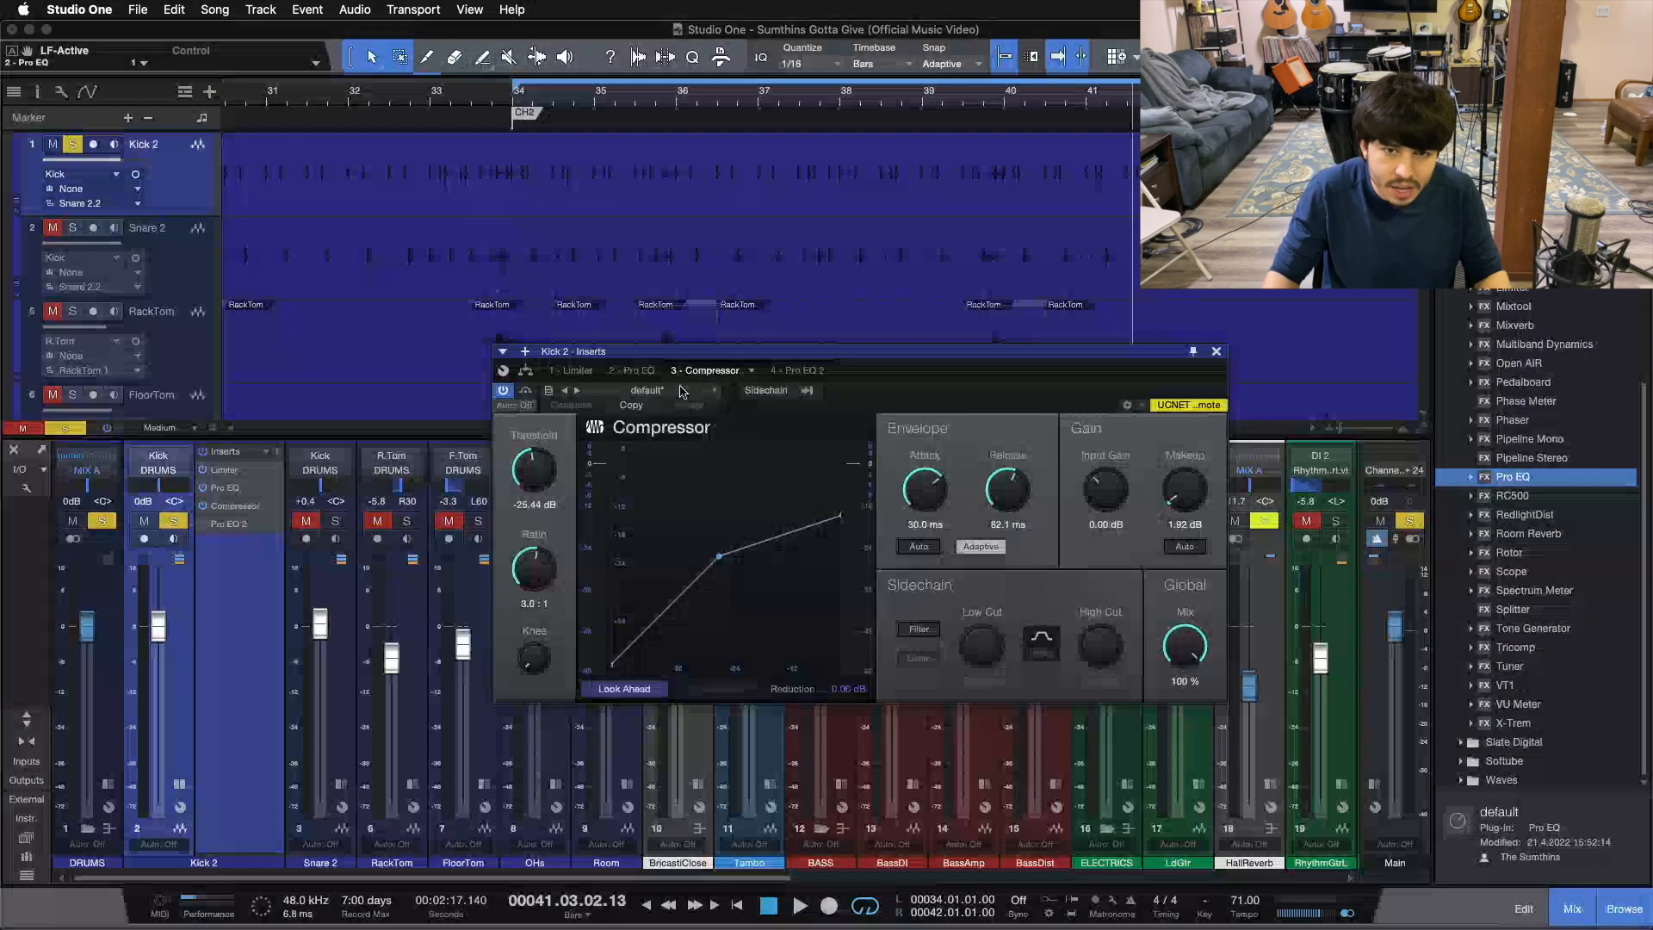
- Reset the LF gain in the first Pro EQ to 0.00 dB and activate Pro EQ 2 after the Compressor
click(649, 370)
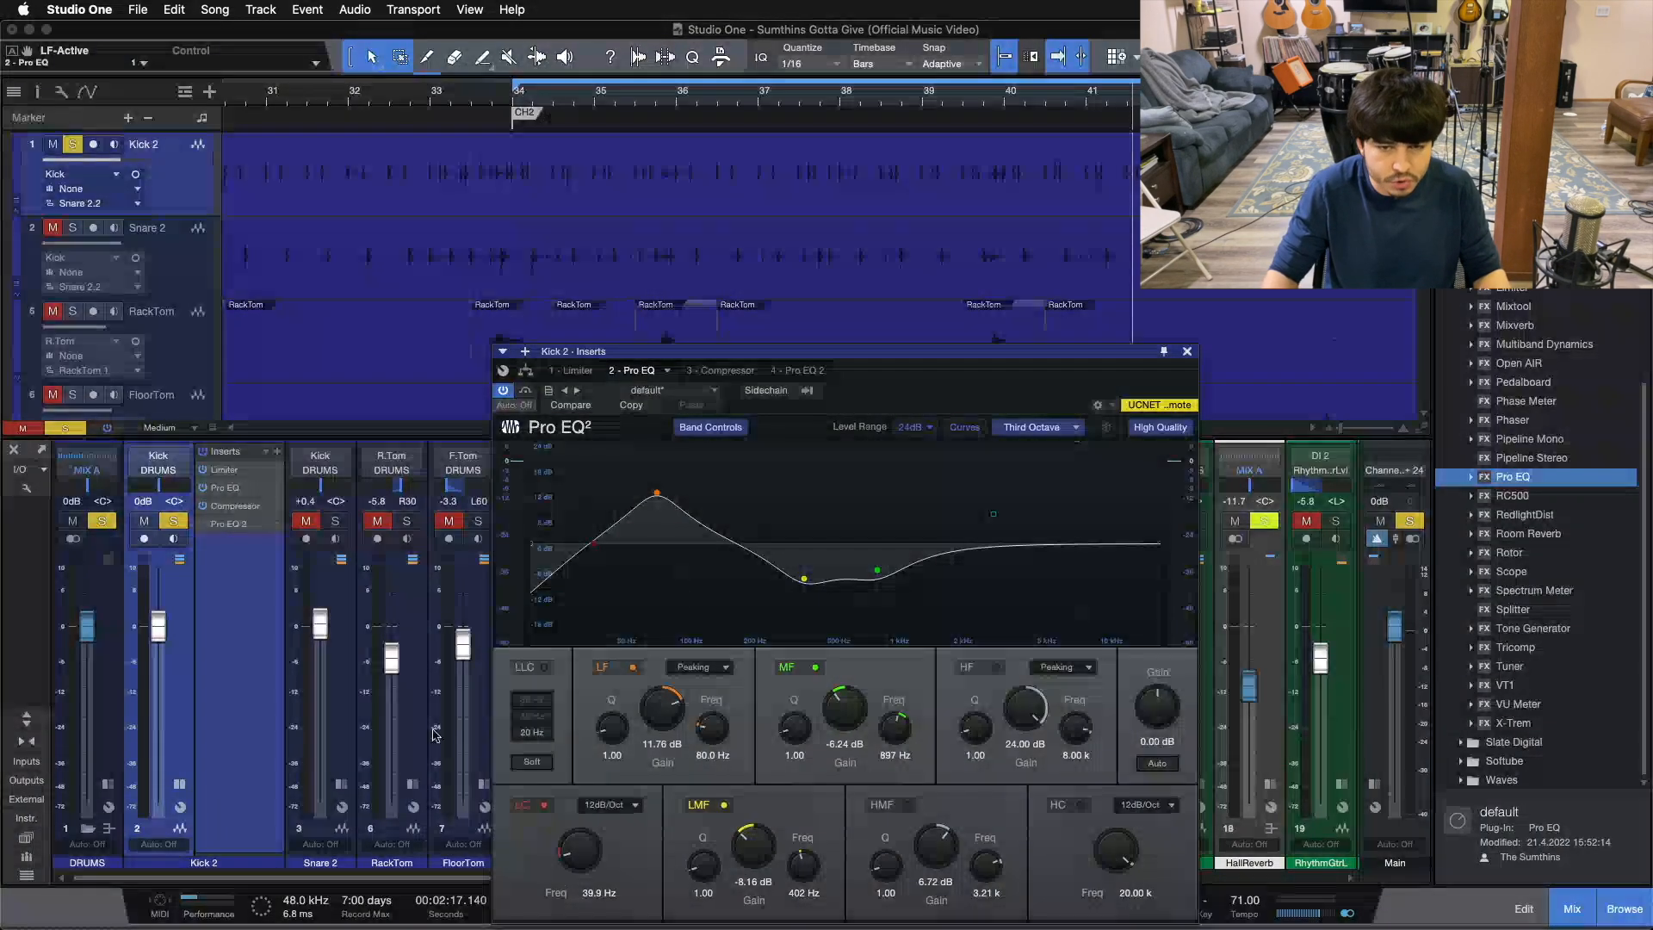
double_click(657, 714)
click(798, 371)
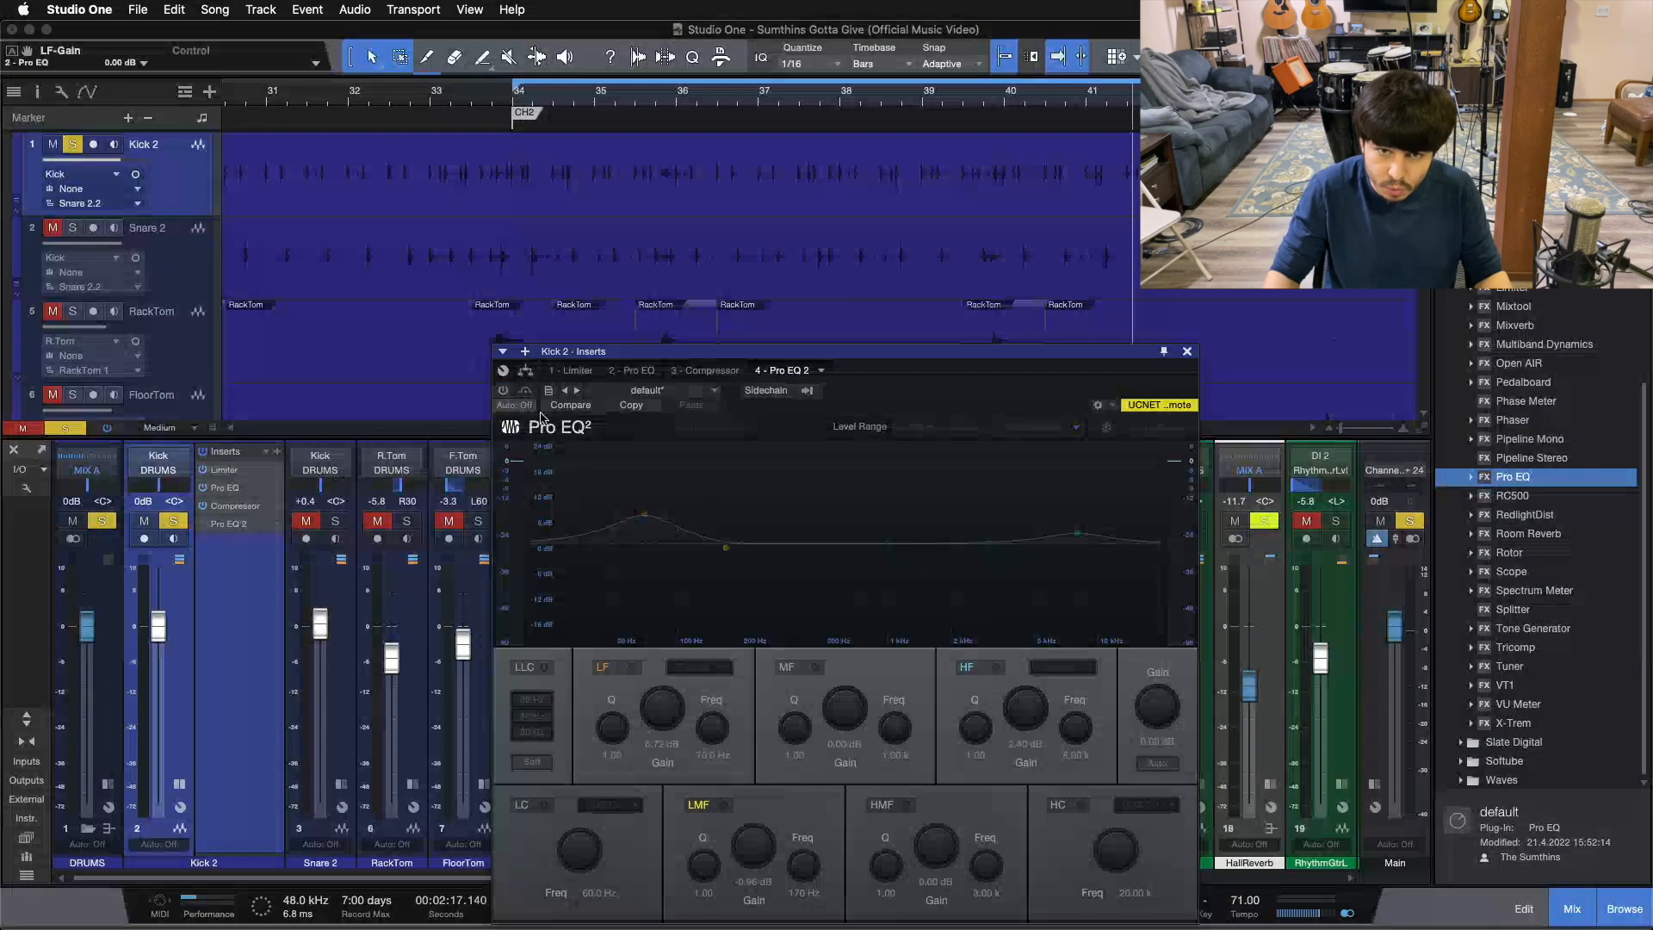
click(504, 391)
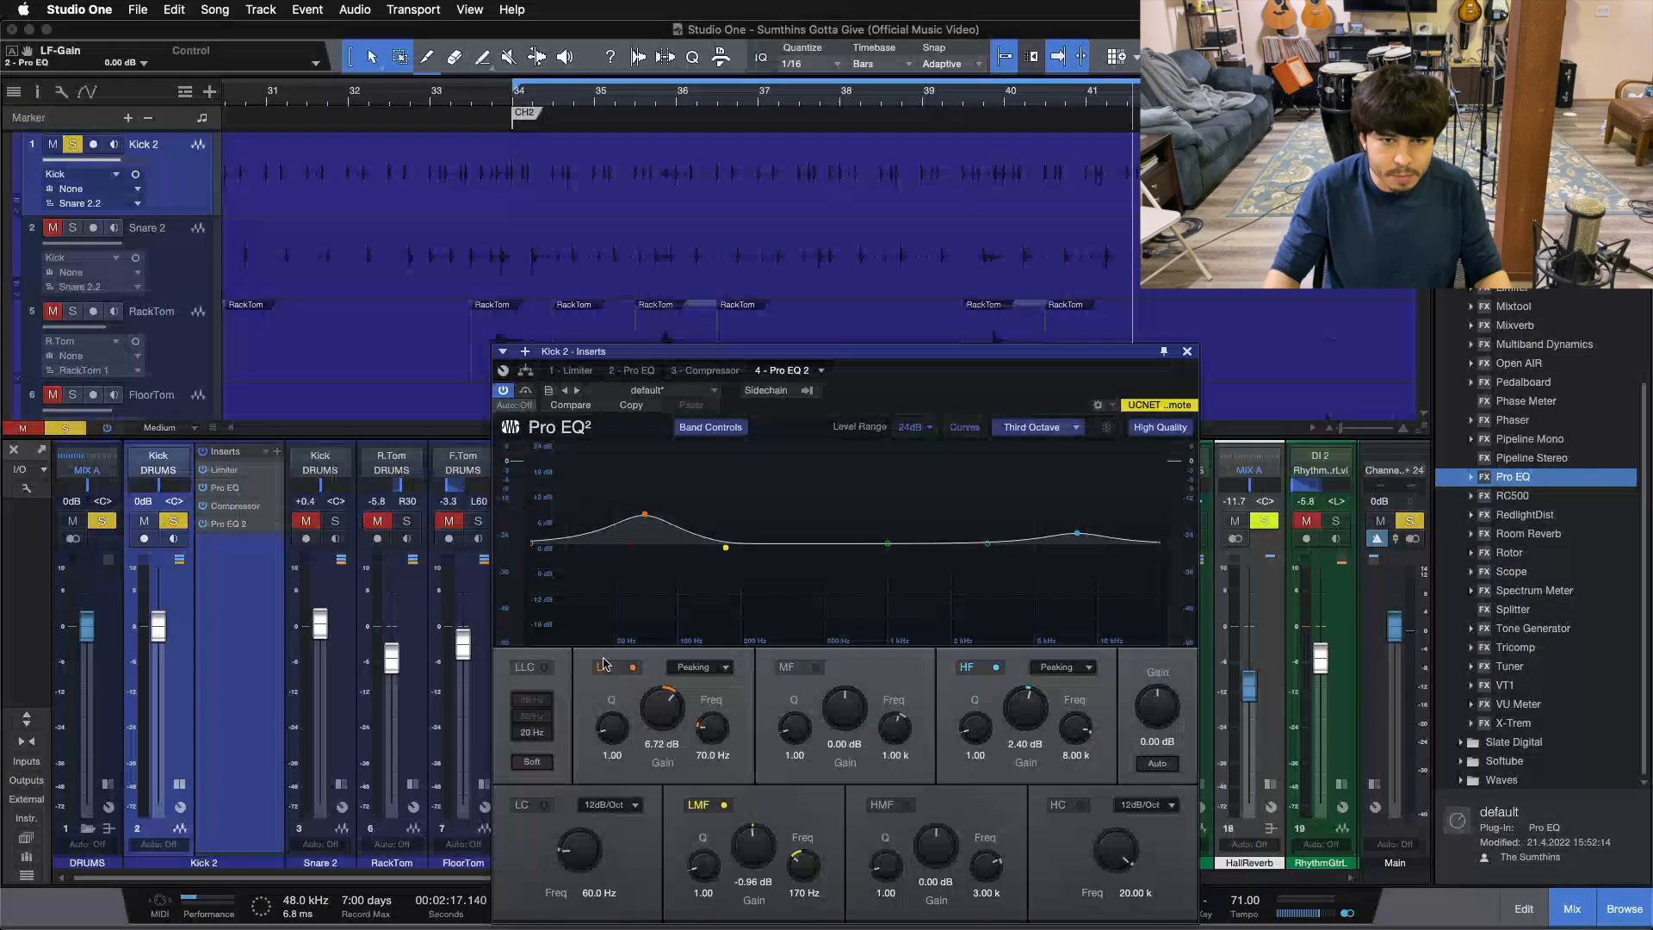
- Play the soloed kick and compare it with Pro EQ 2 bypassed and active, leaving it active
click(504, 391)
click(503, 391)
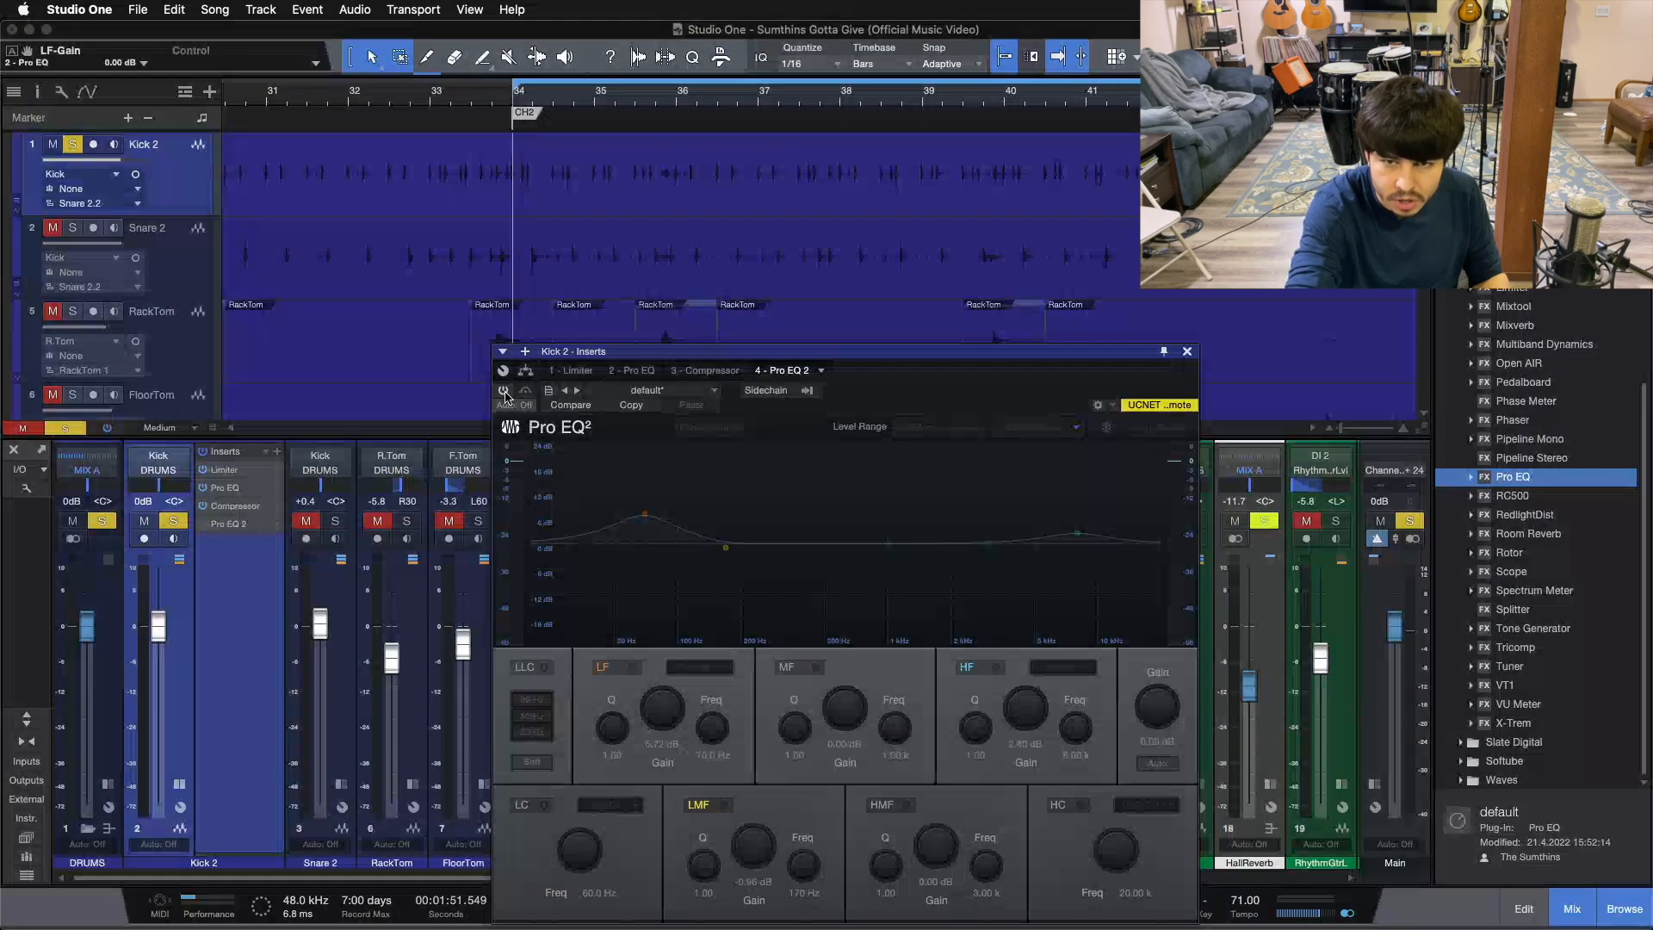
click(504, 391)
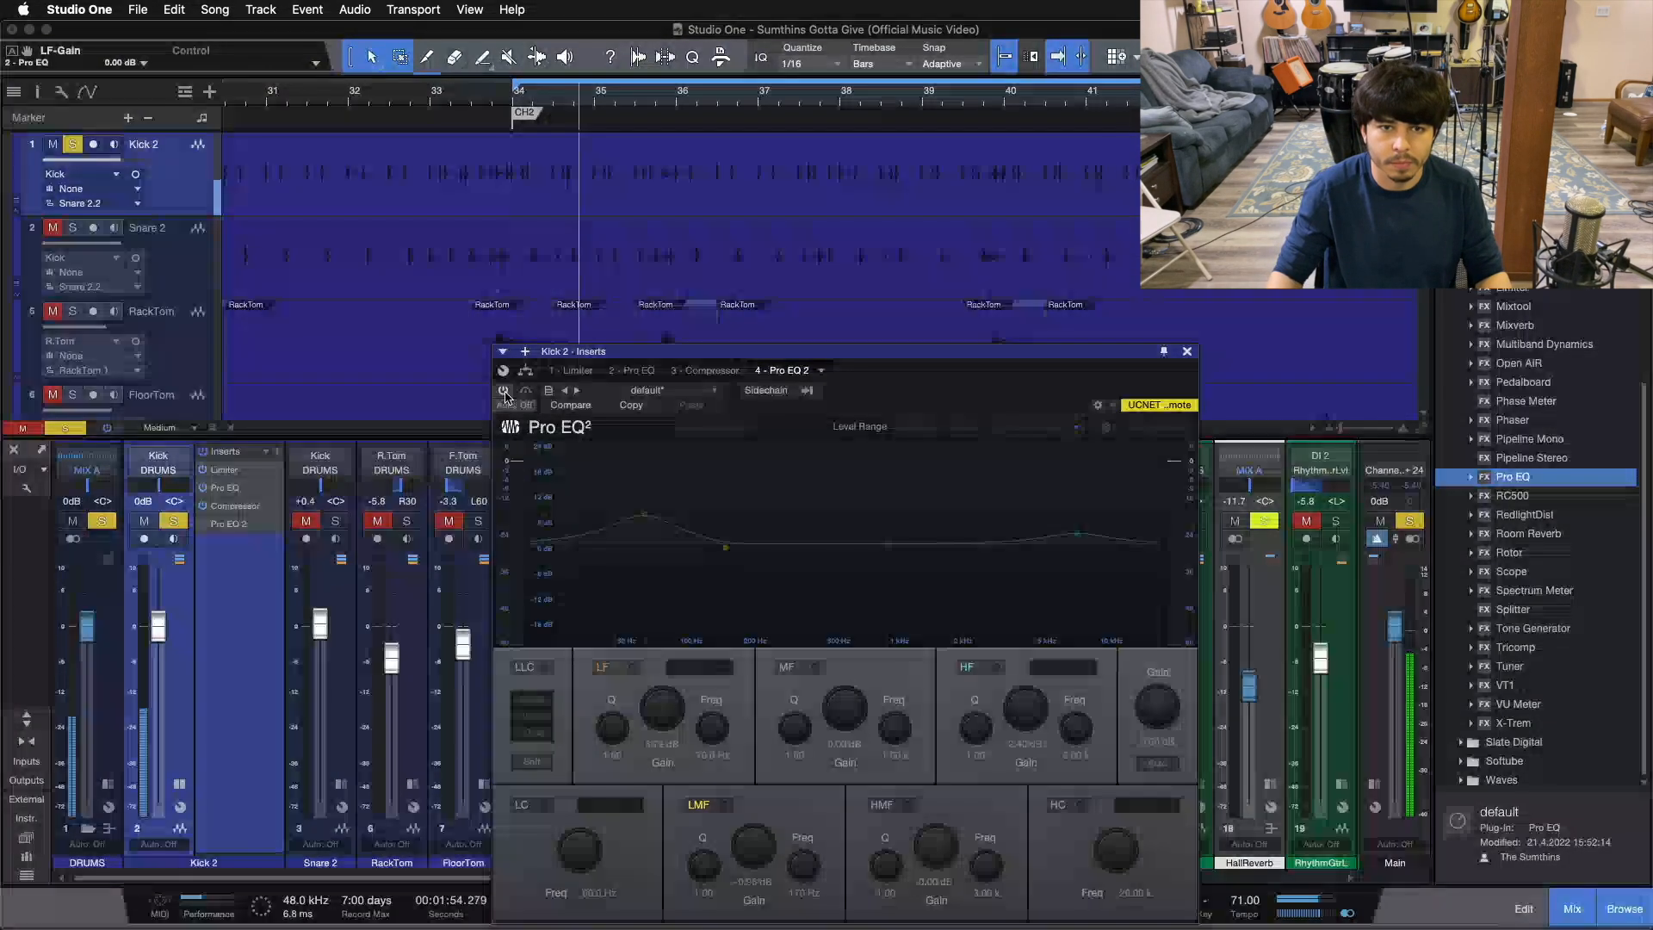
click(504, 392)
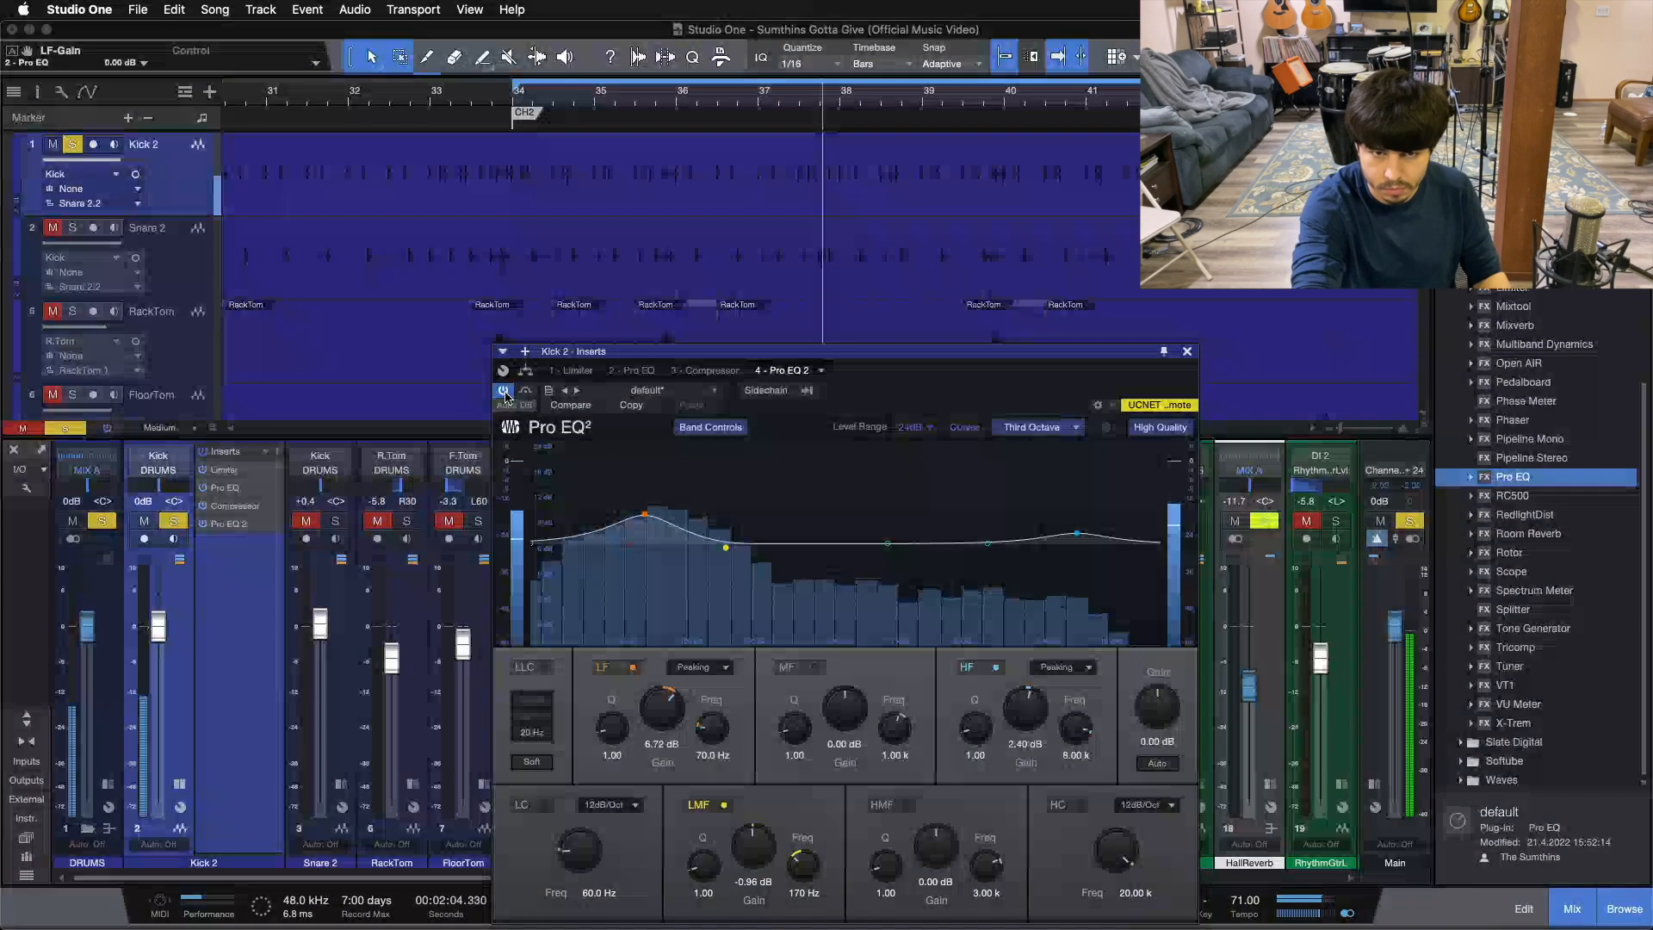
key(space)
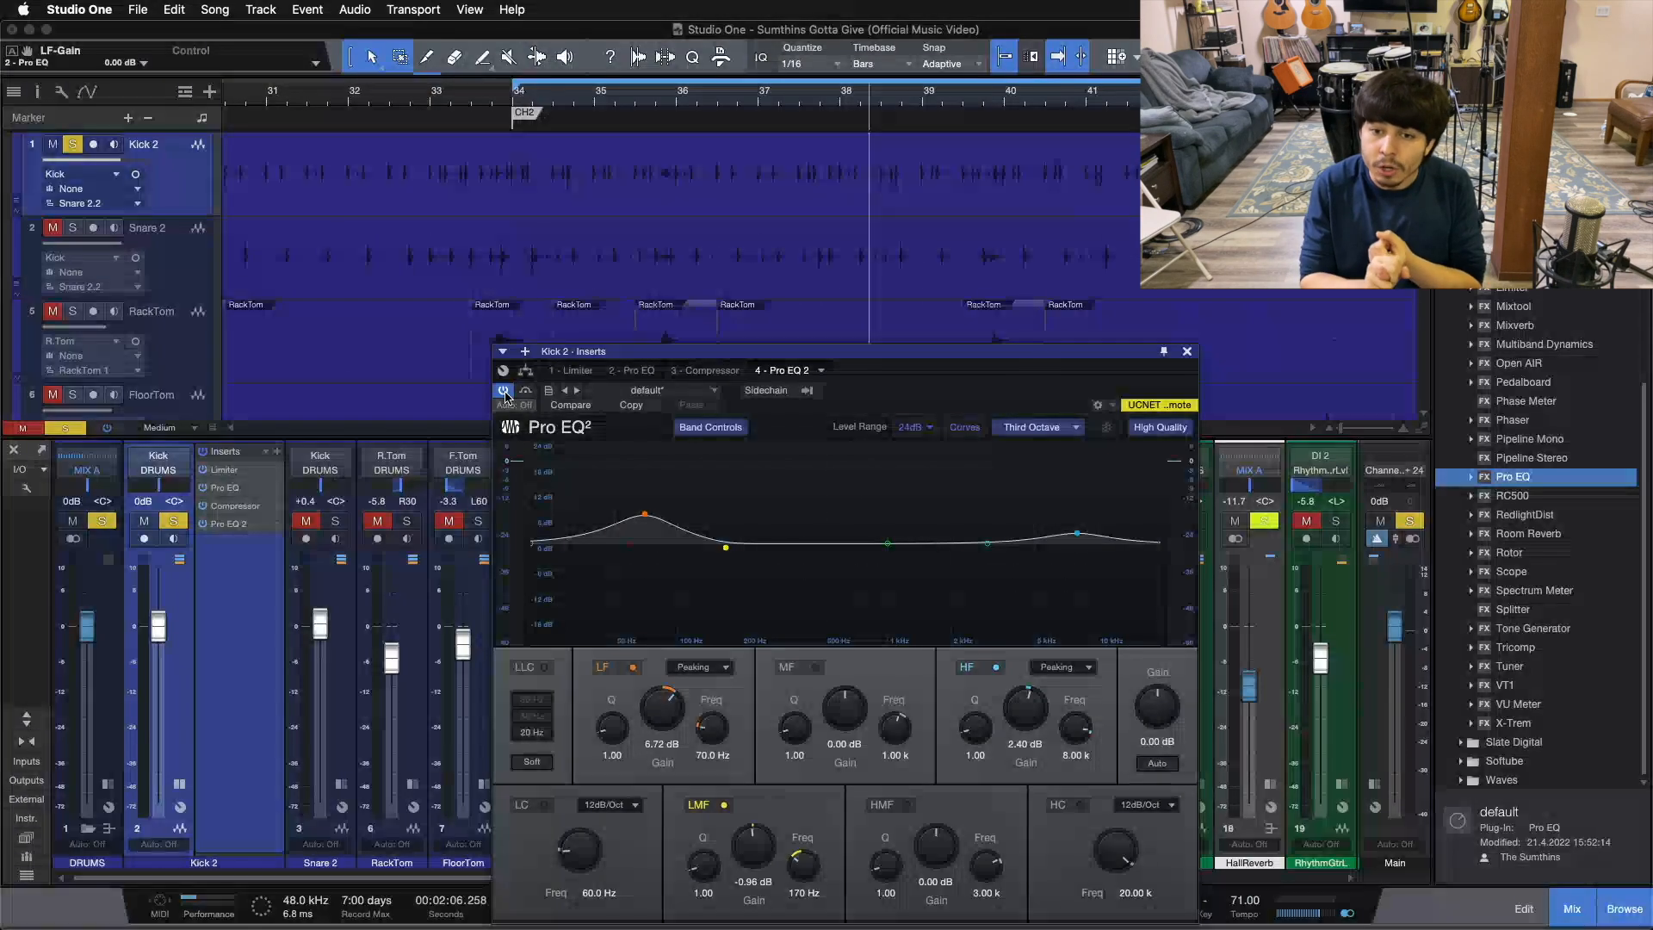
- Review the order of the first Pro EQ and the Compressor in the Kick 2 insert chain
click(640, 371)
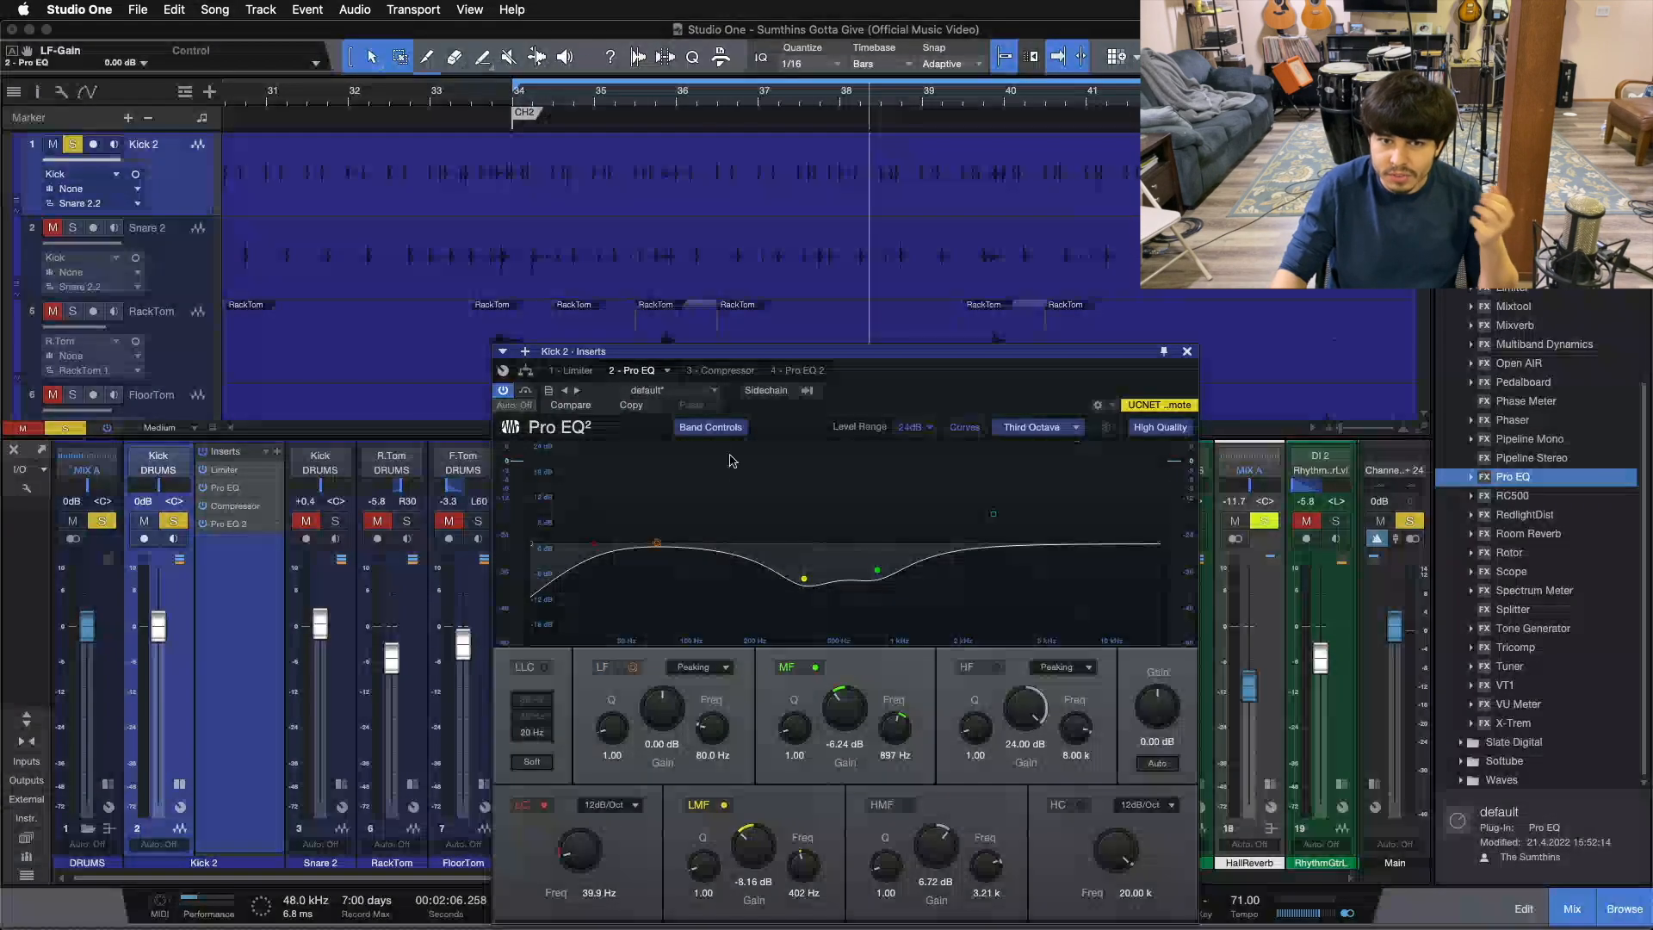
click(721, 371)
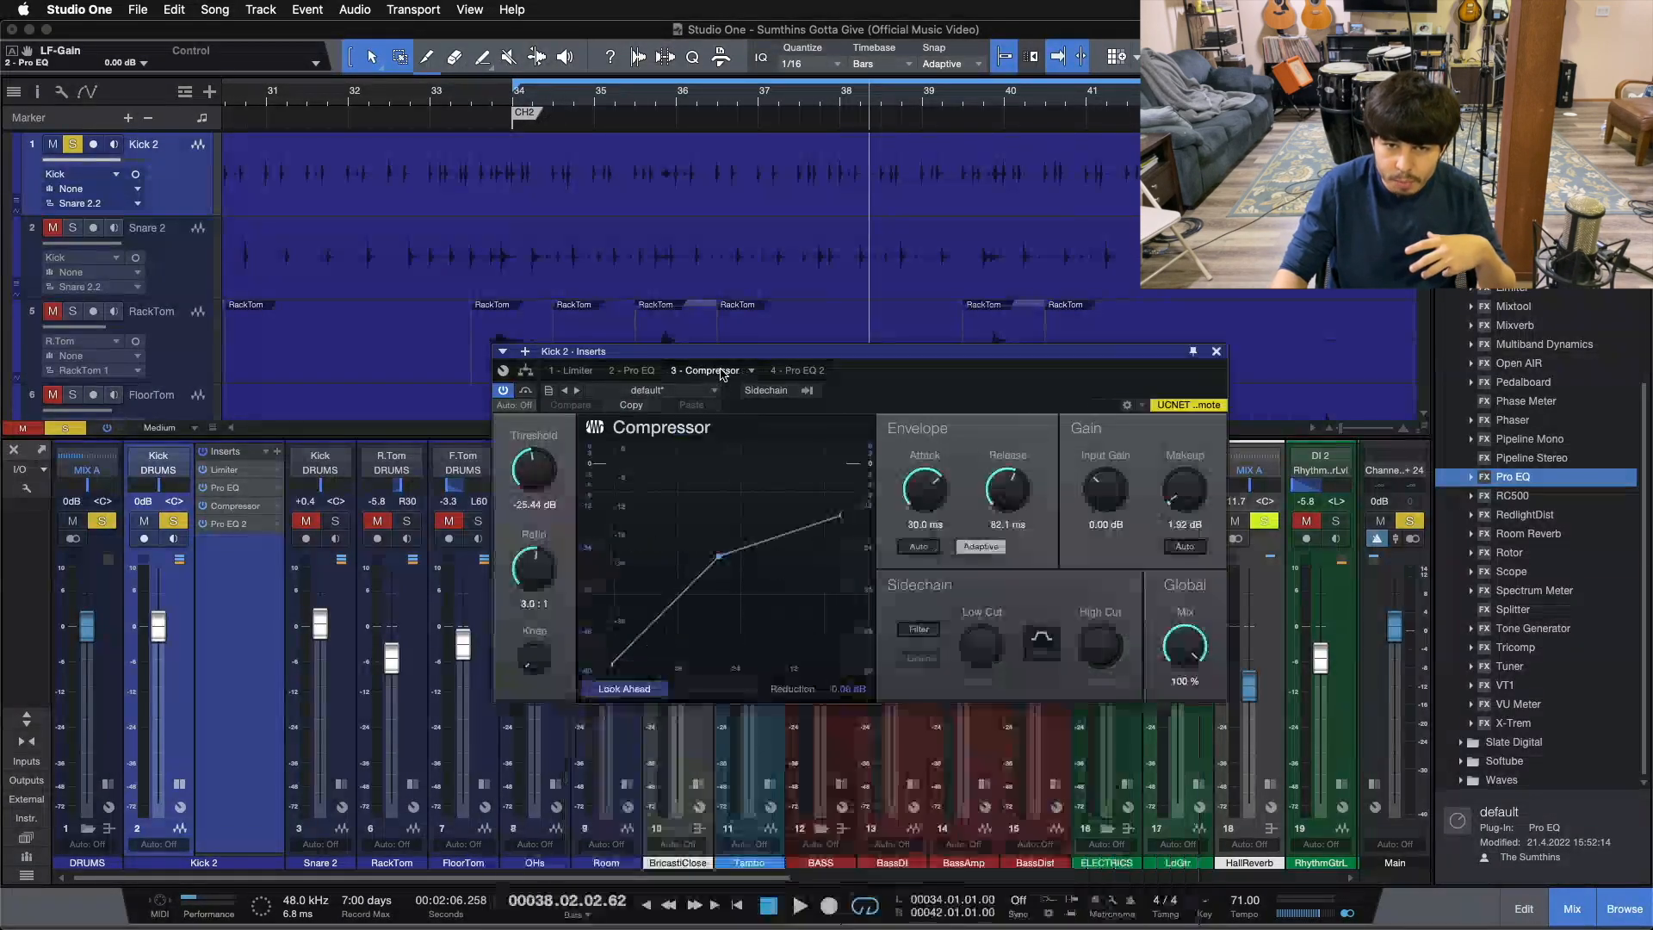
click(639, 372)
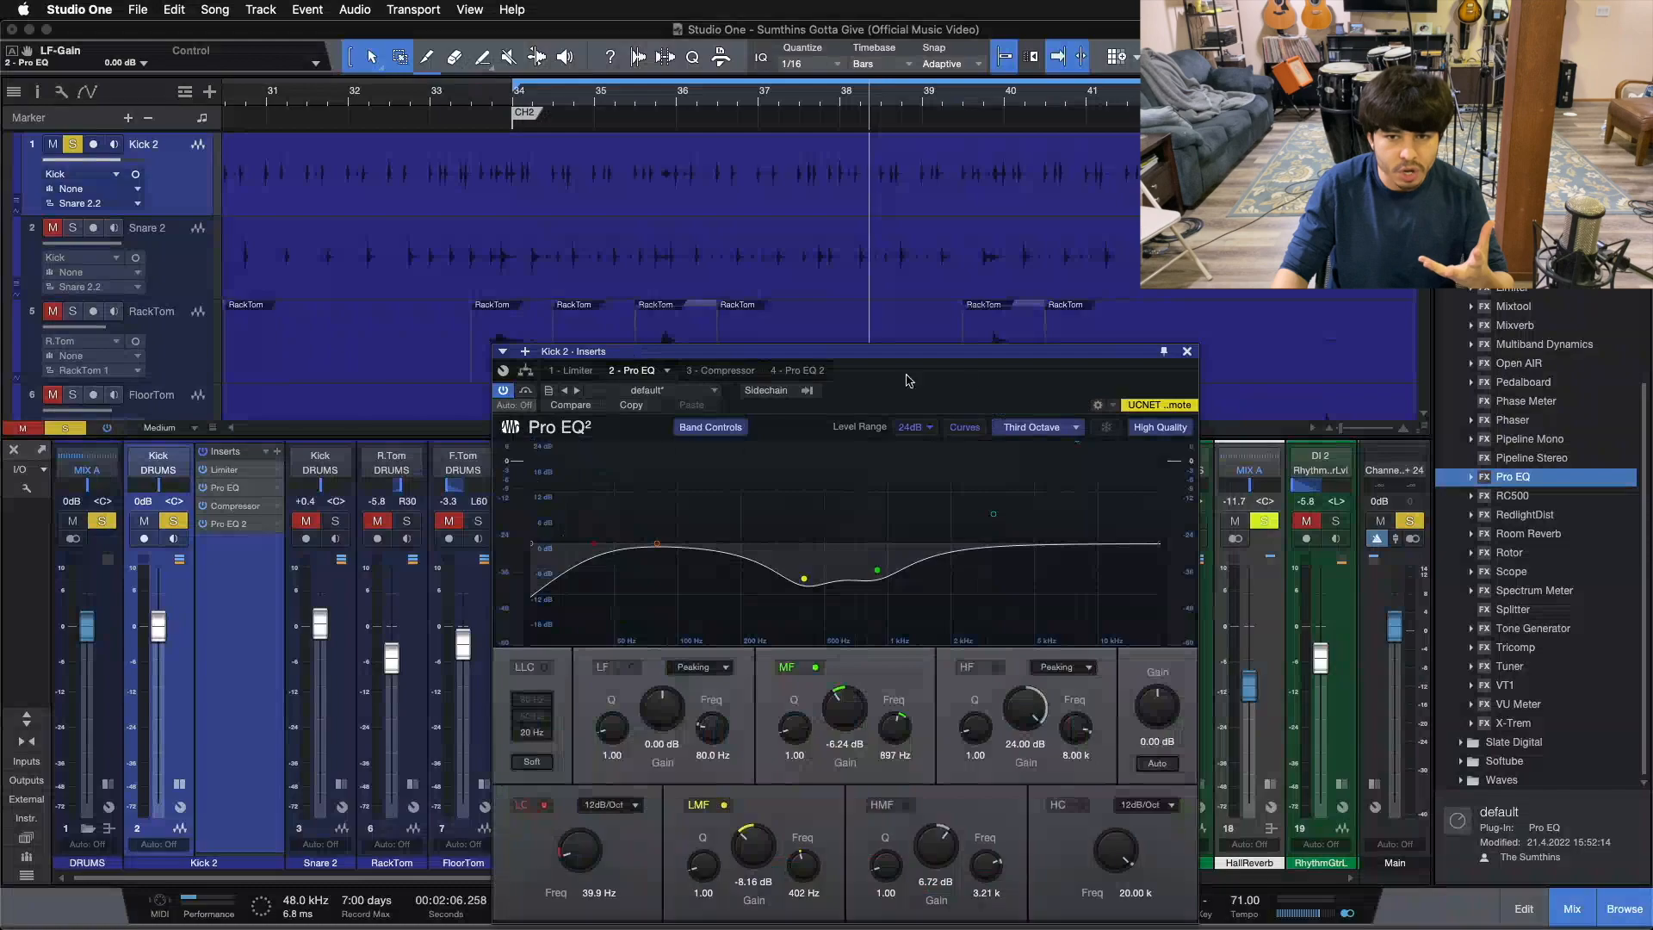
- Switch on the HF and HMF boosts in the first Pro EQ to view their curve, and switch both off again
click(994, 668)
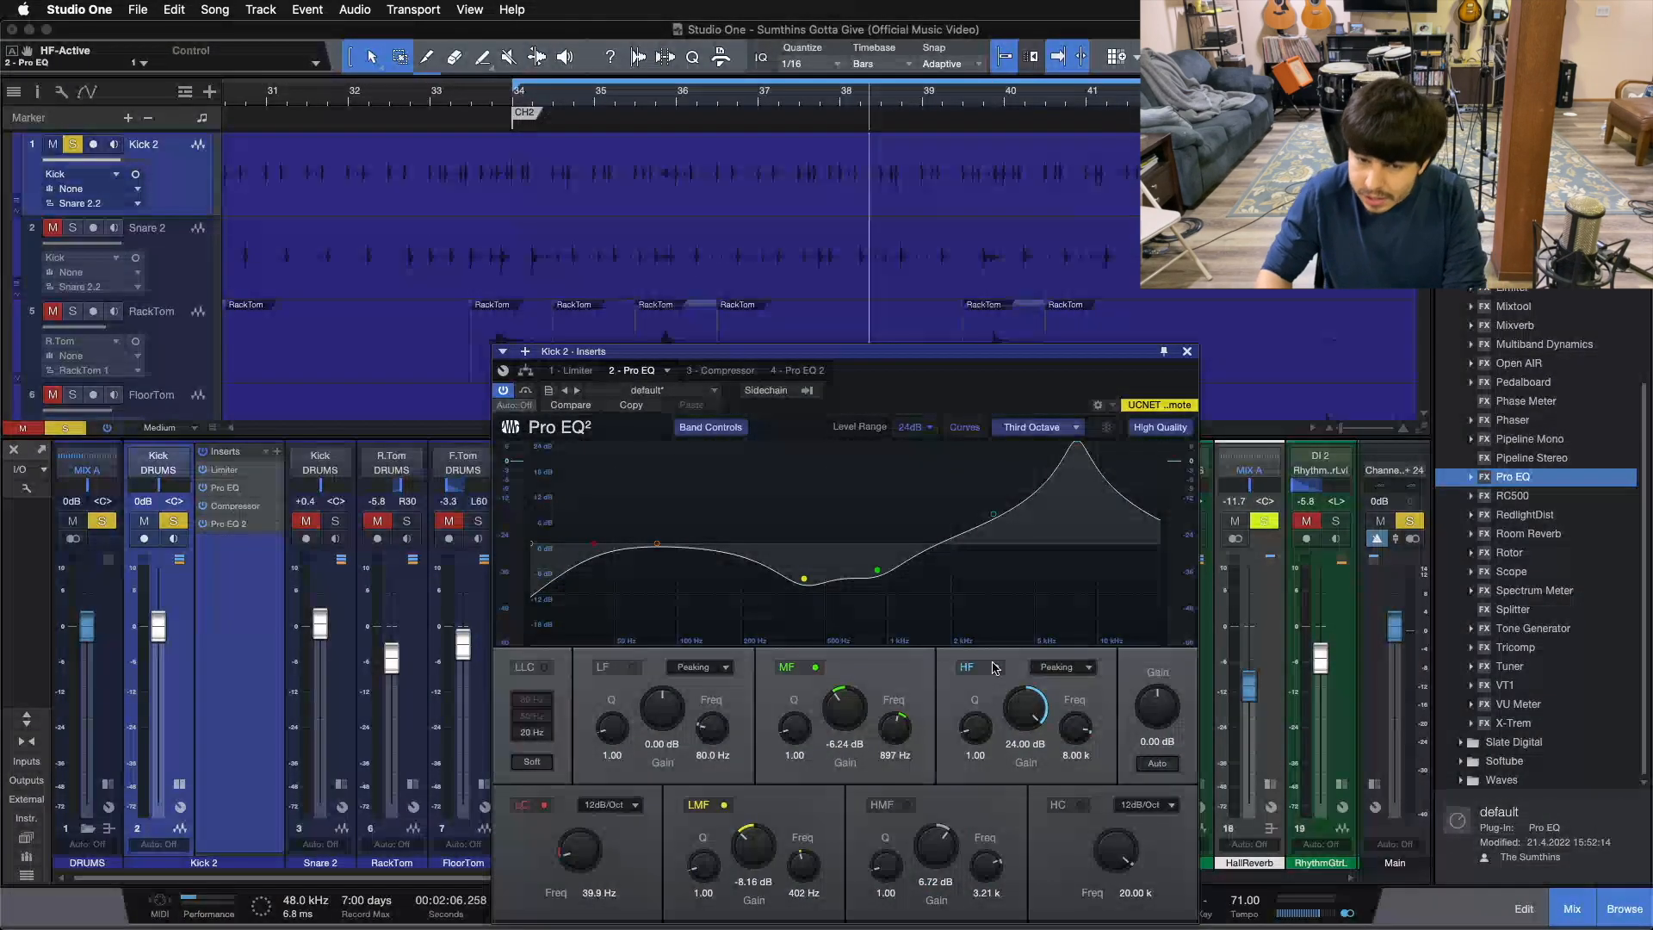
click(909, 805)
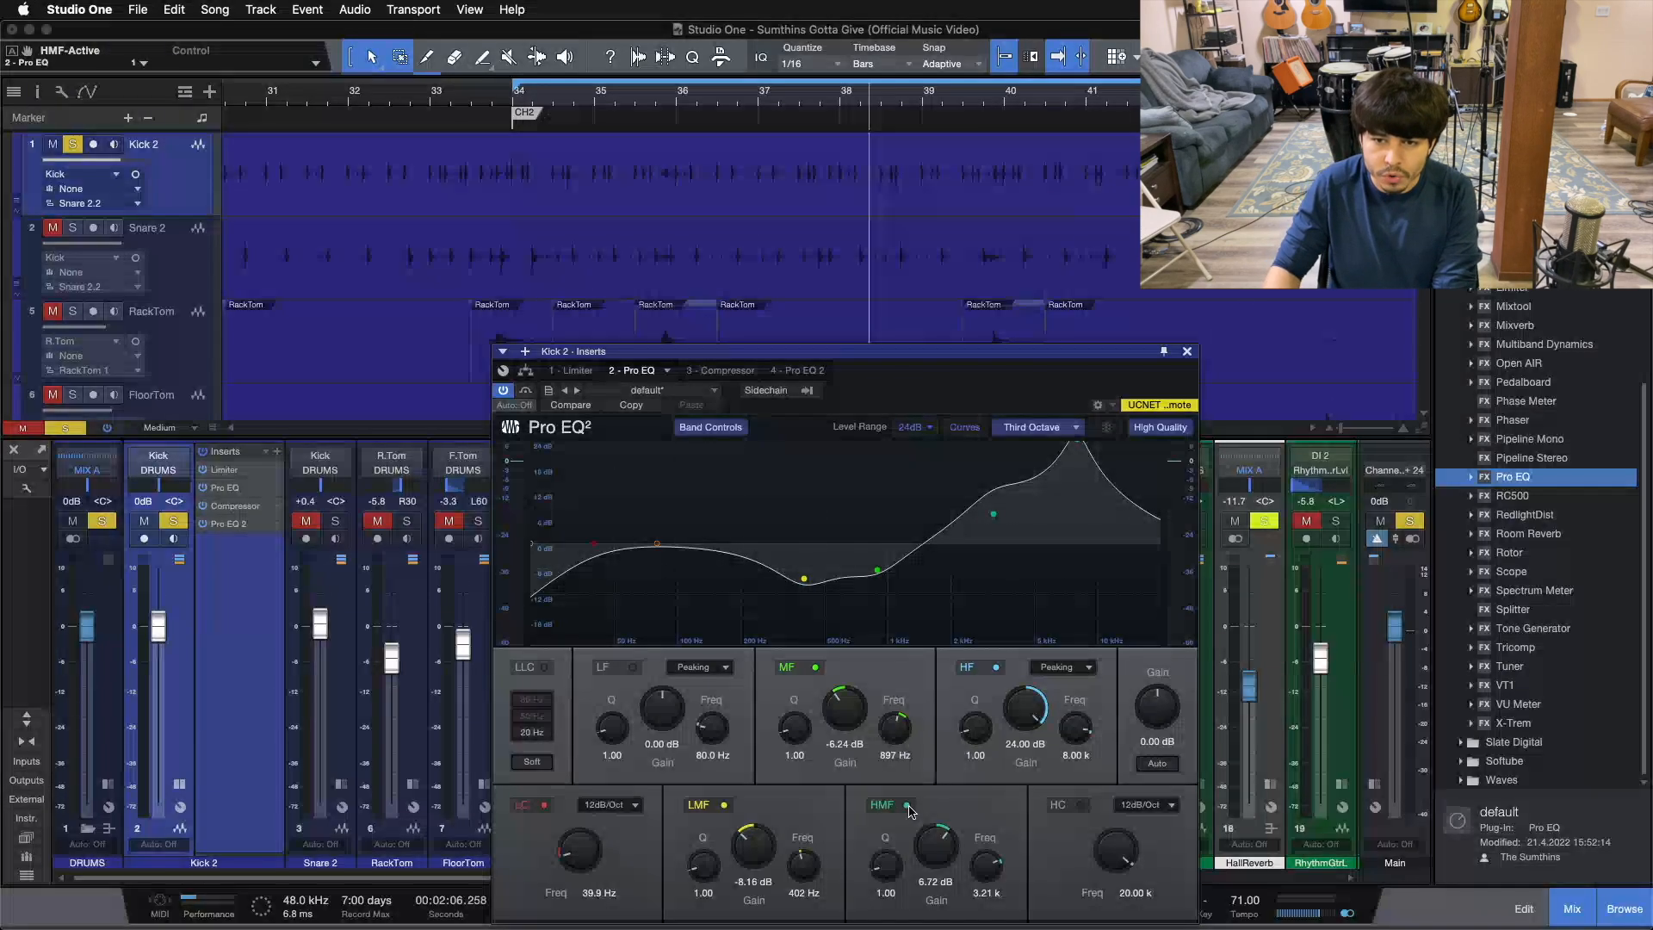
click(908, 807)
click(970, 671)
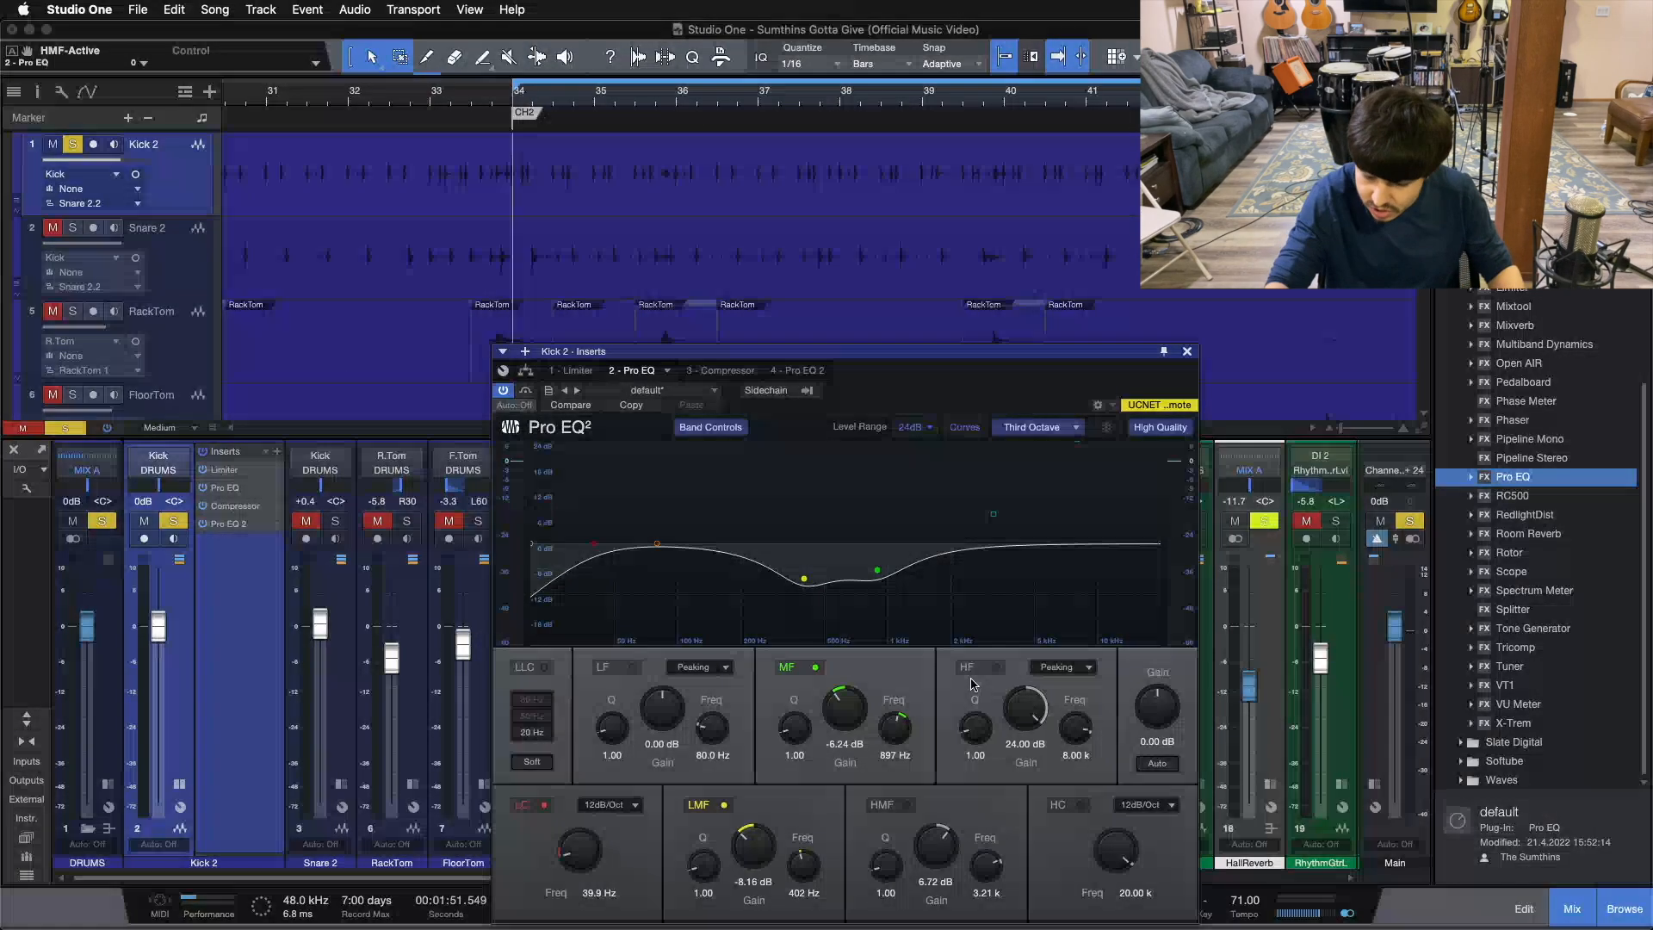
- Play the soloed kick and switch on the HF and HMF bands in the first Pro EQ
key(space)
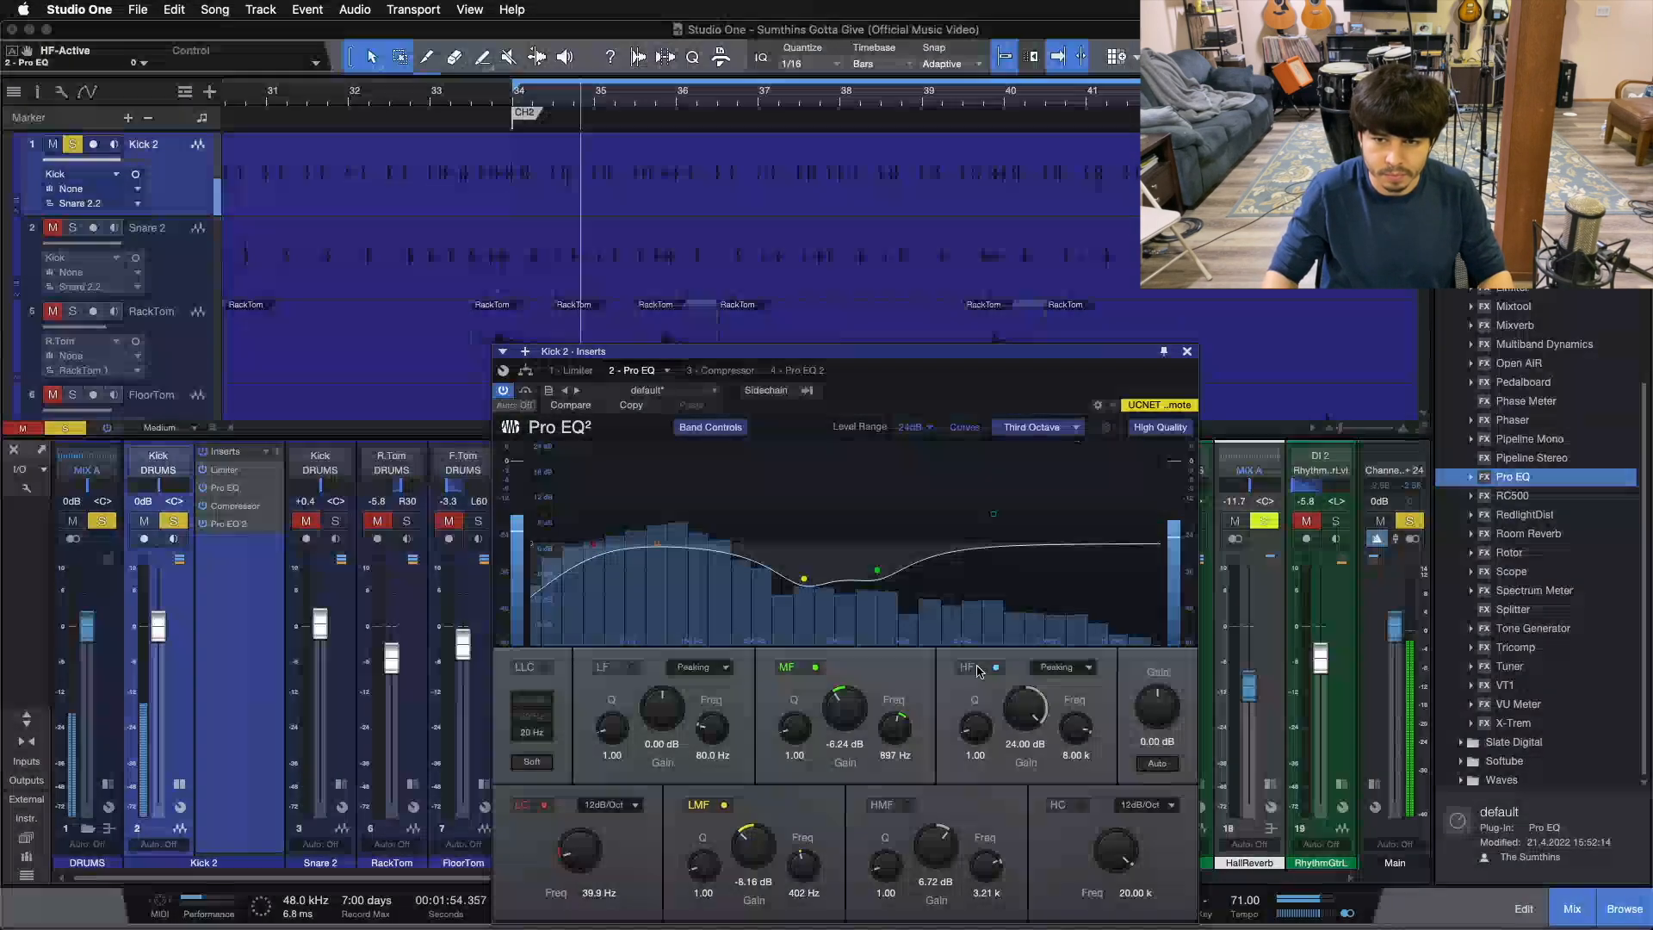
click(994, 668)
click(887, 805)
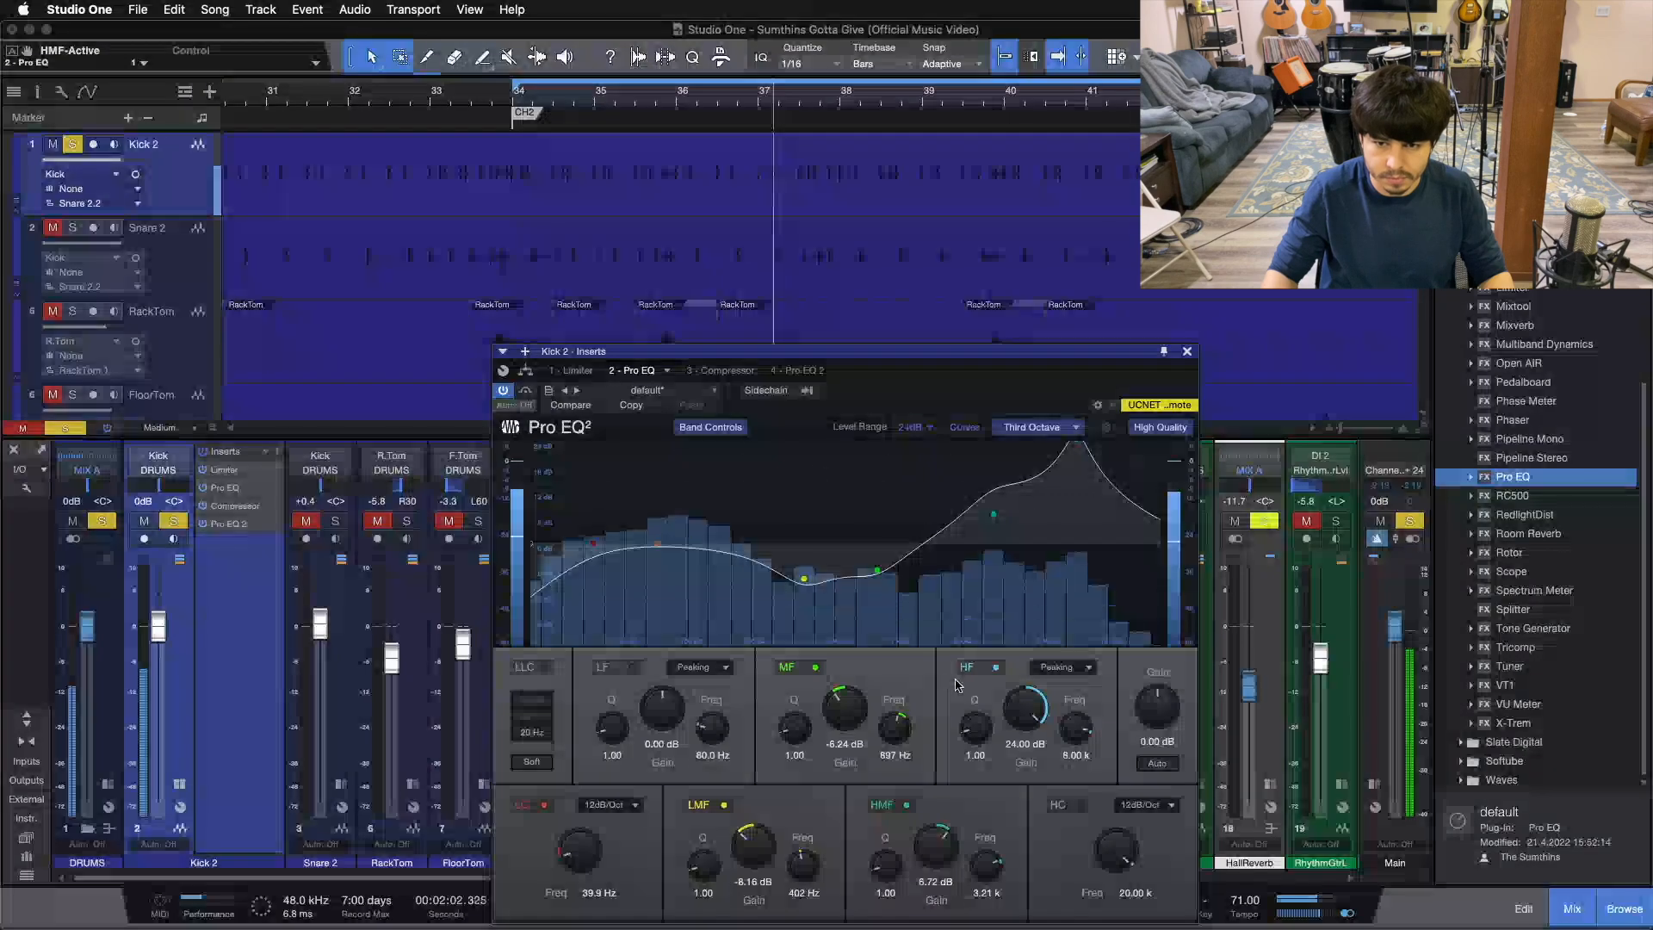
- Compare the Compressor's gain reduction on the kick with the first Pro EQ's HF and HMF bands on and off, and stop playback
click(722, 371)
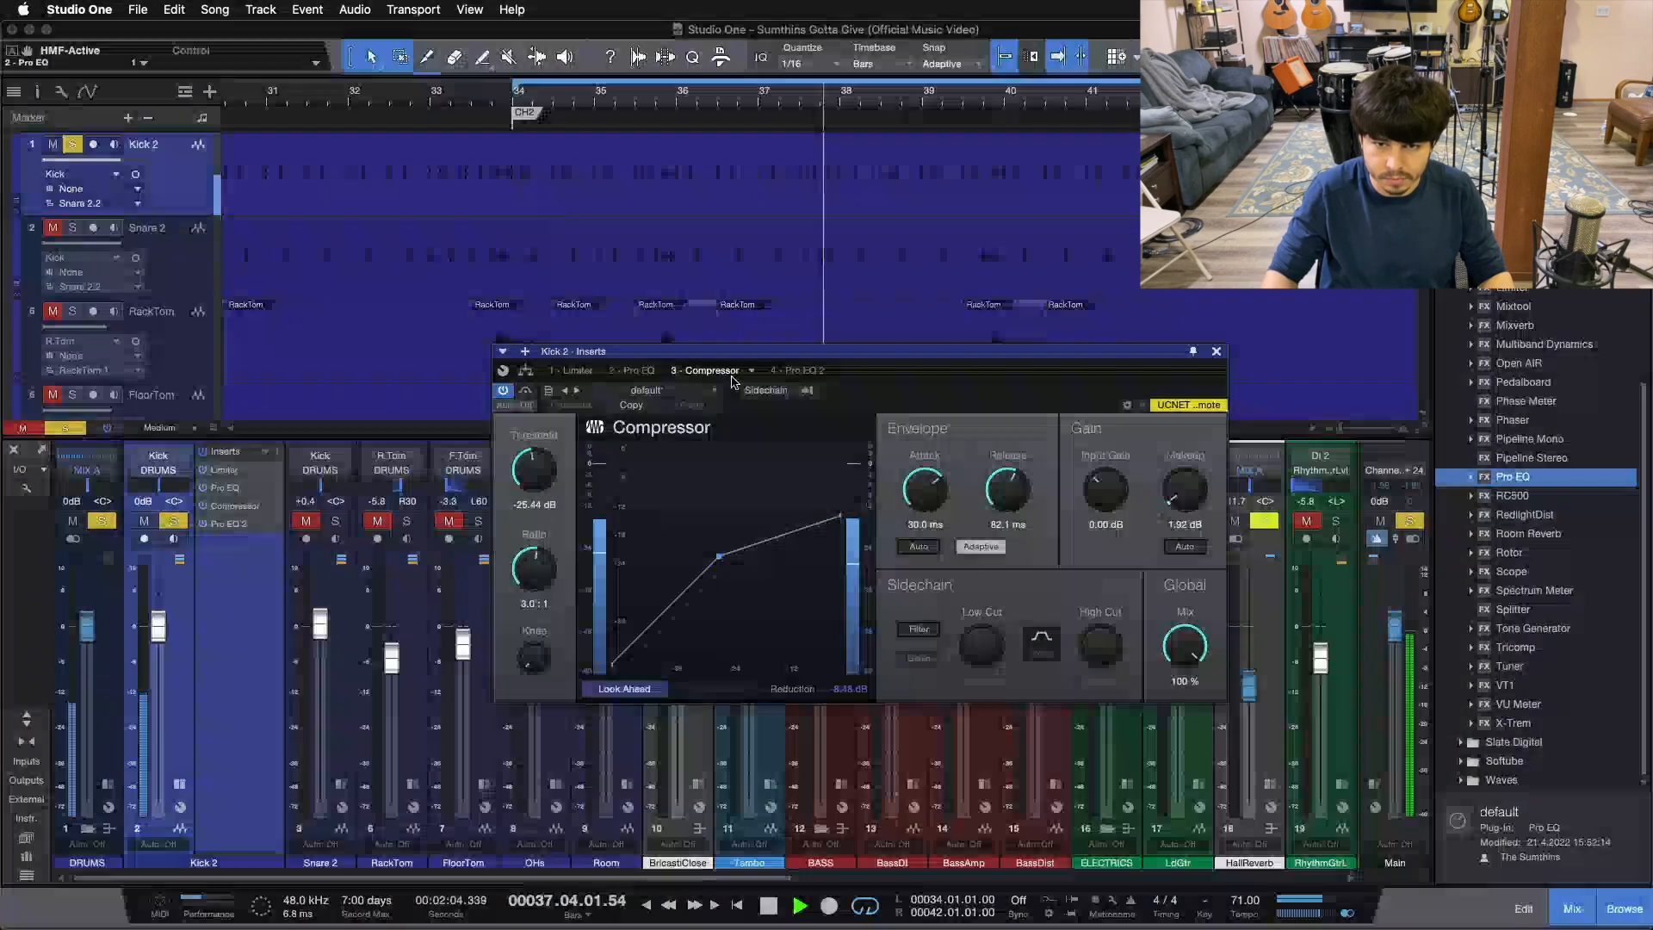
click(635, 371)
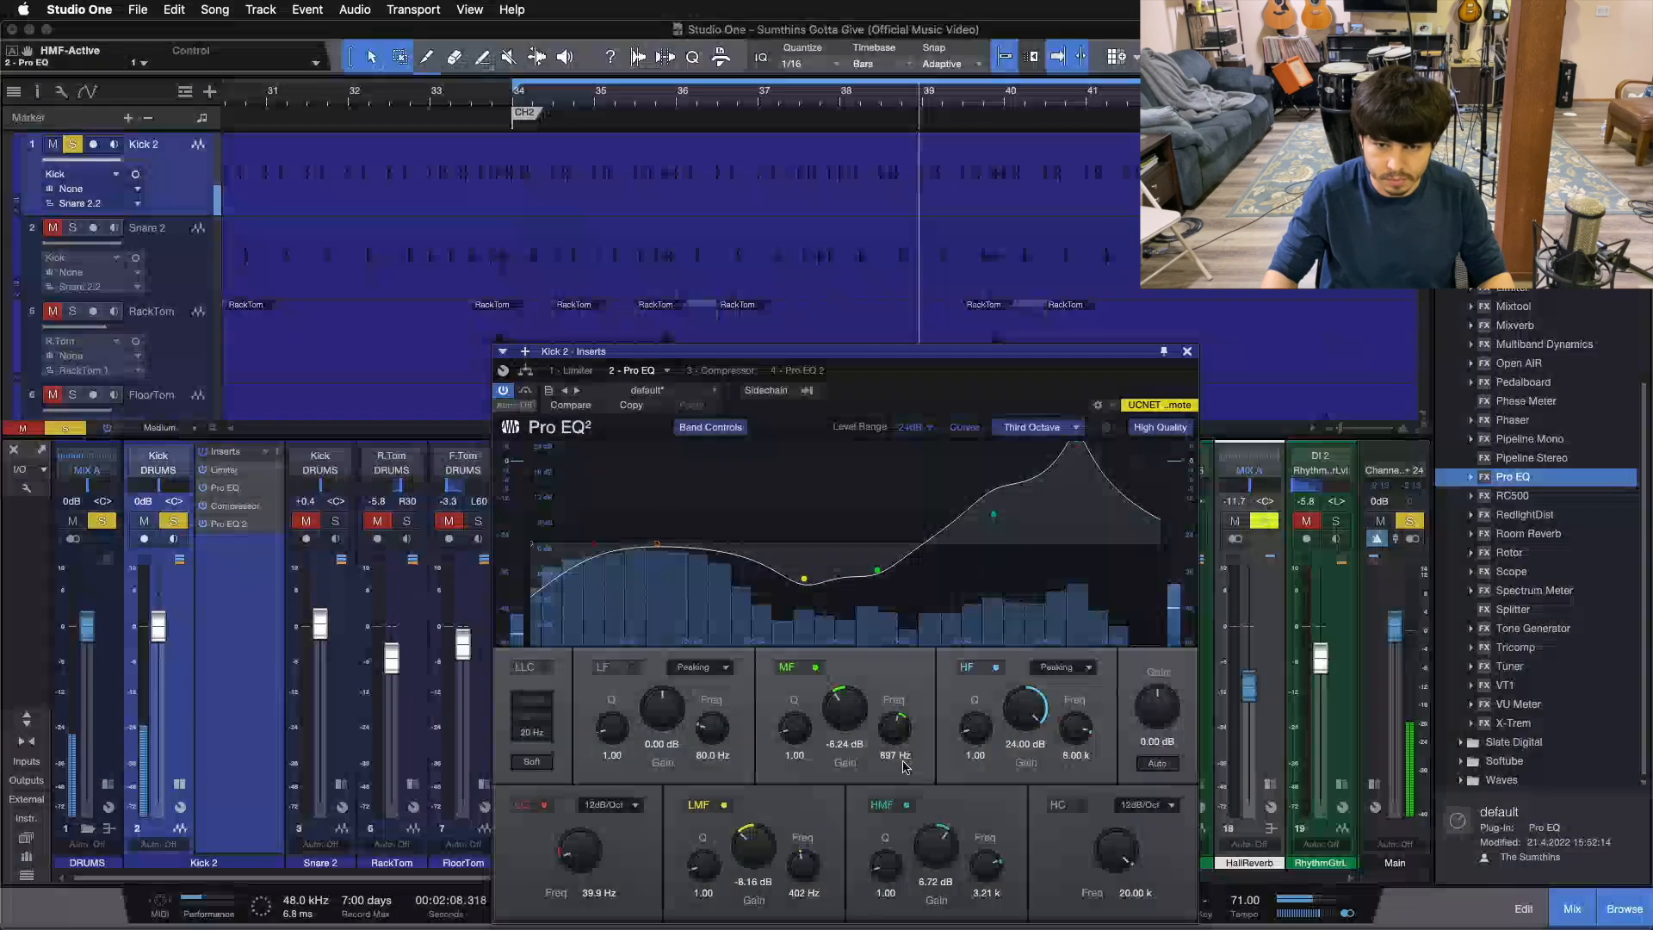
click(996, 666)
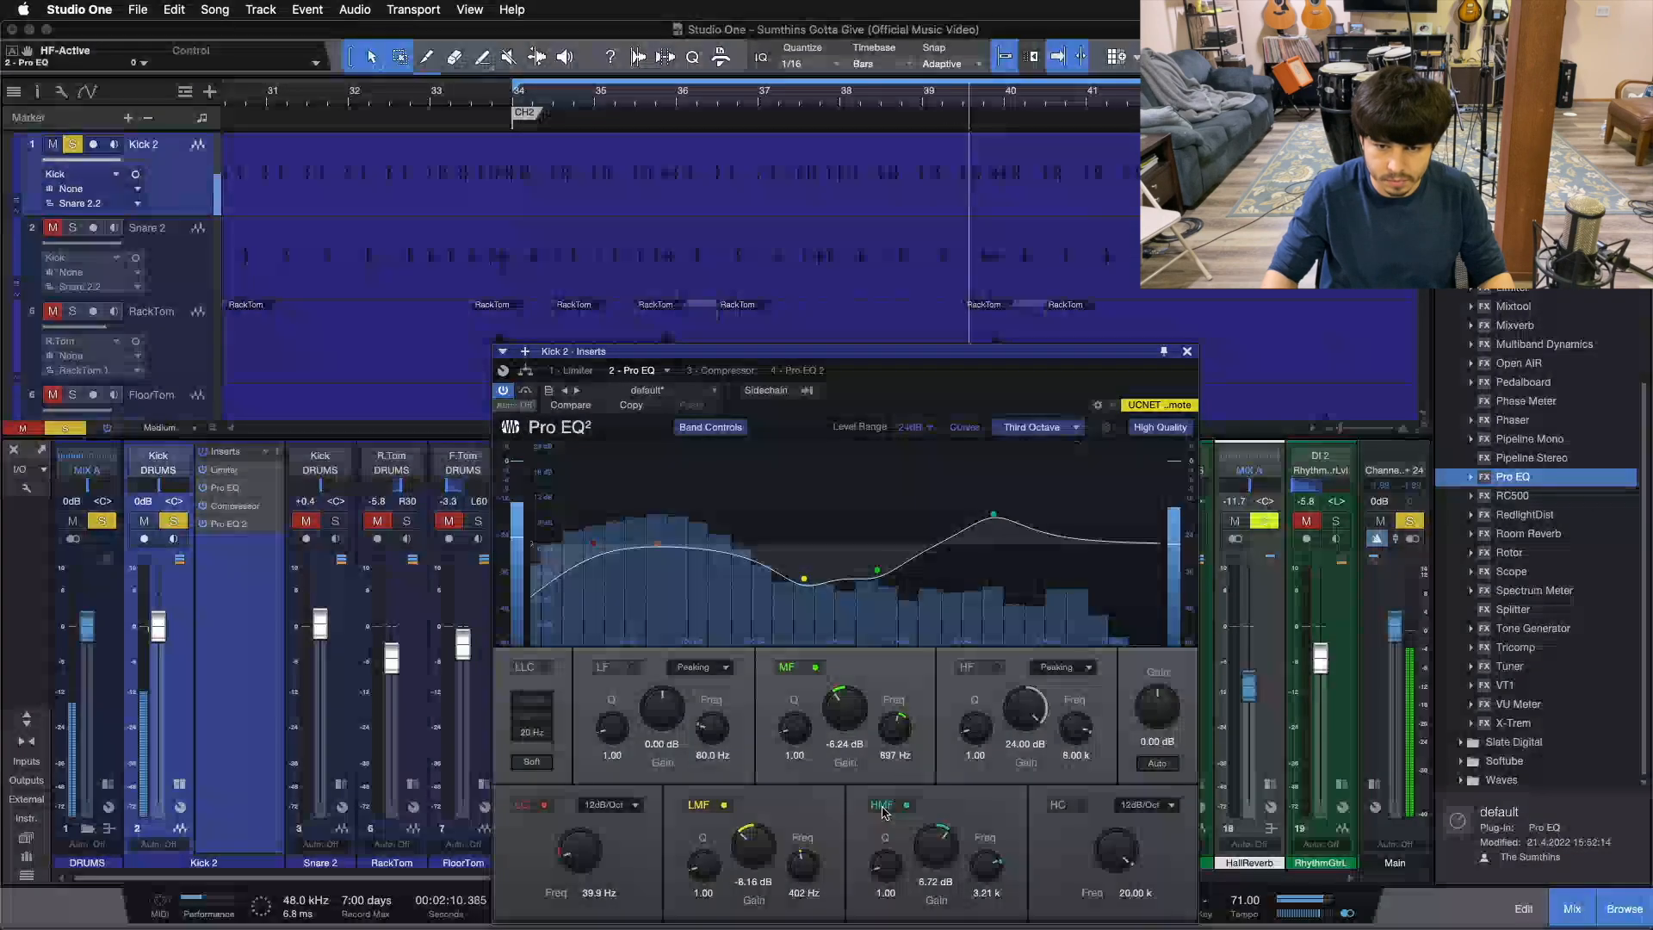
click(726, 372)
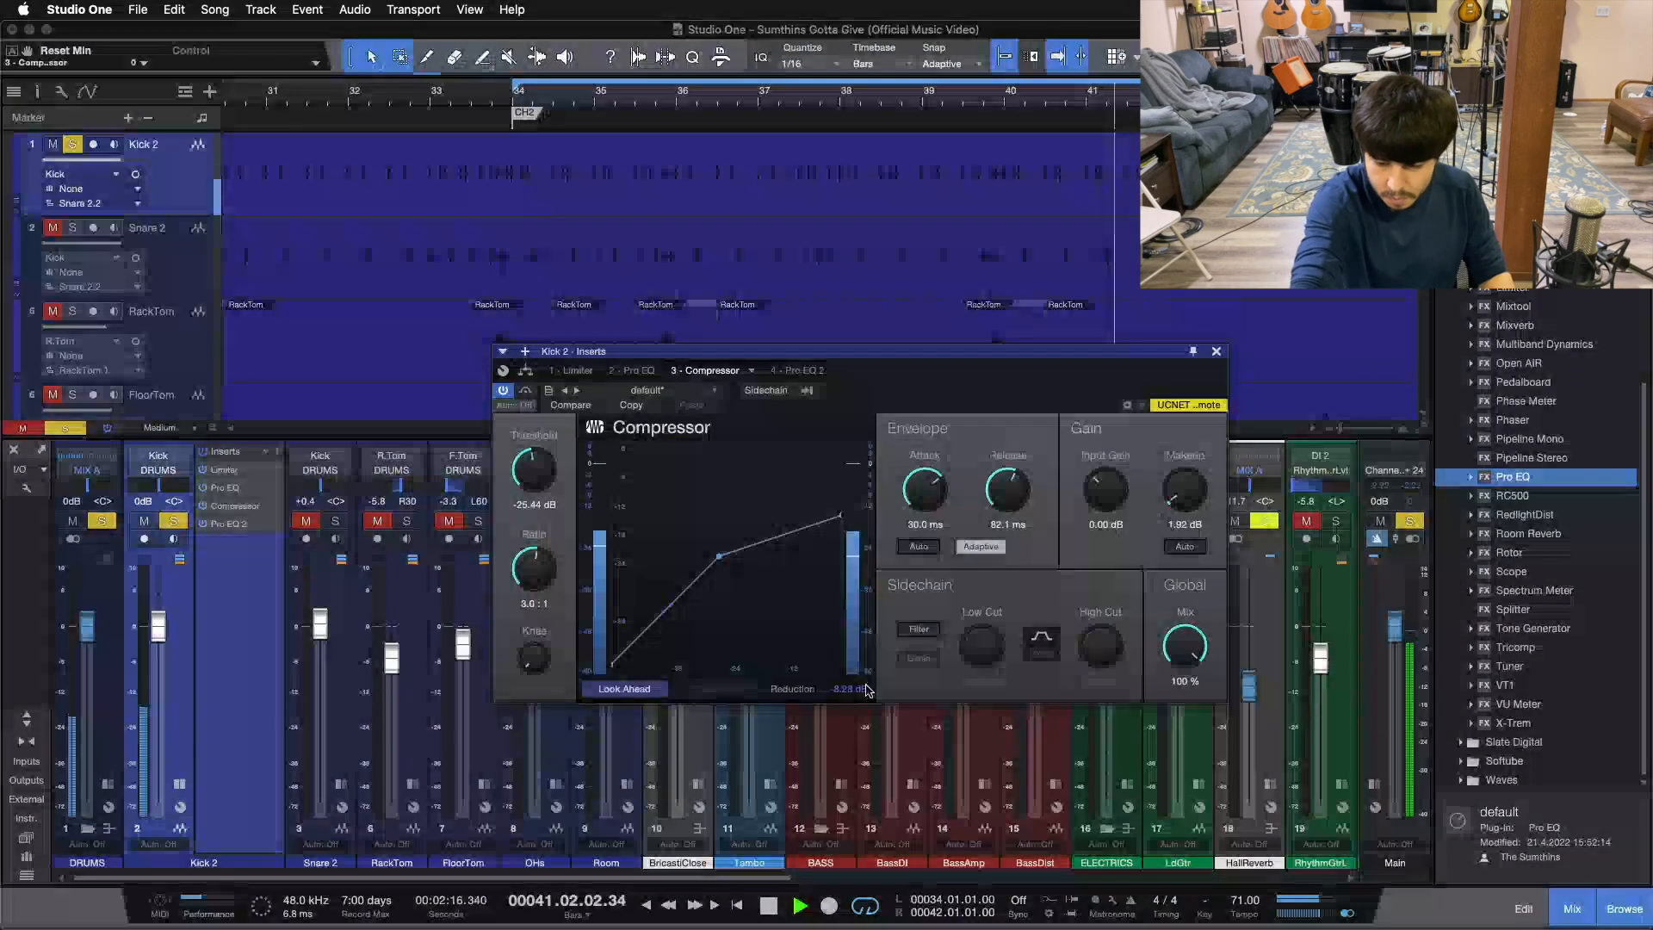
key(space)
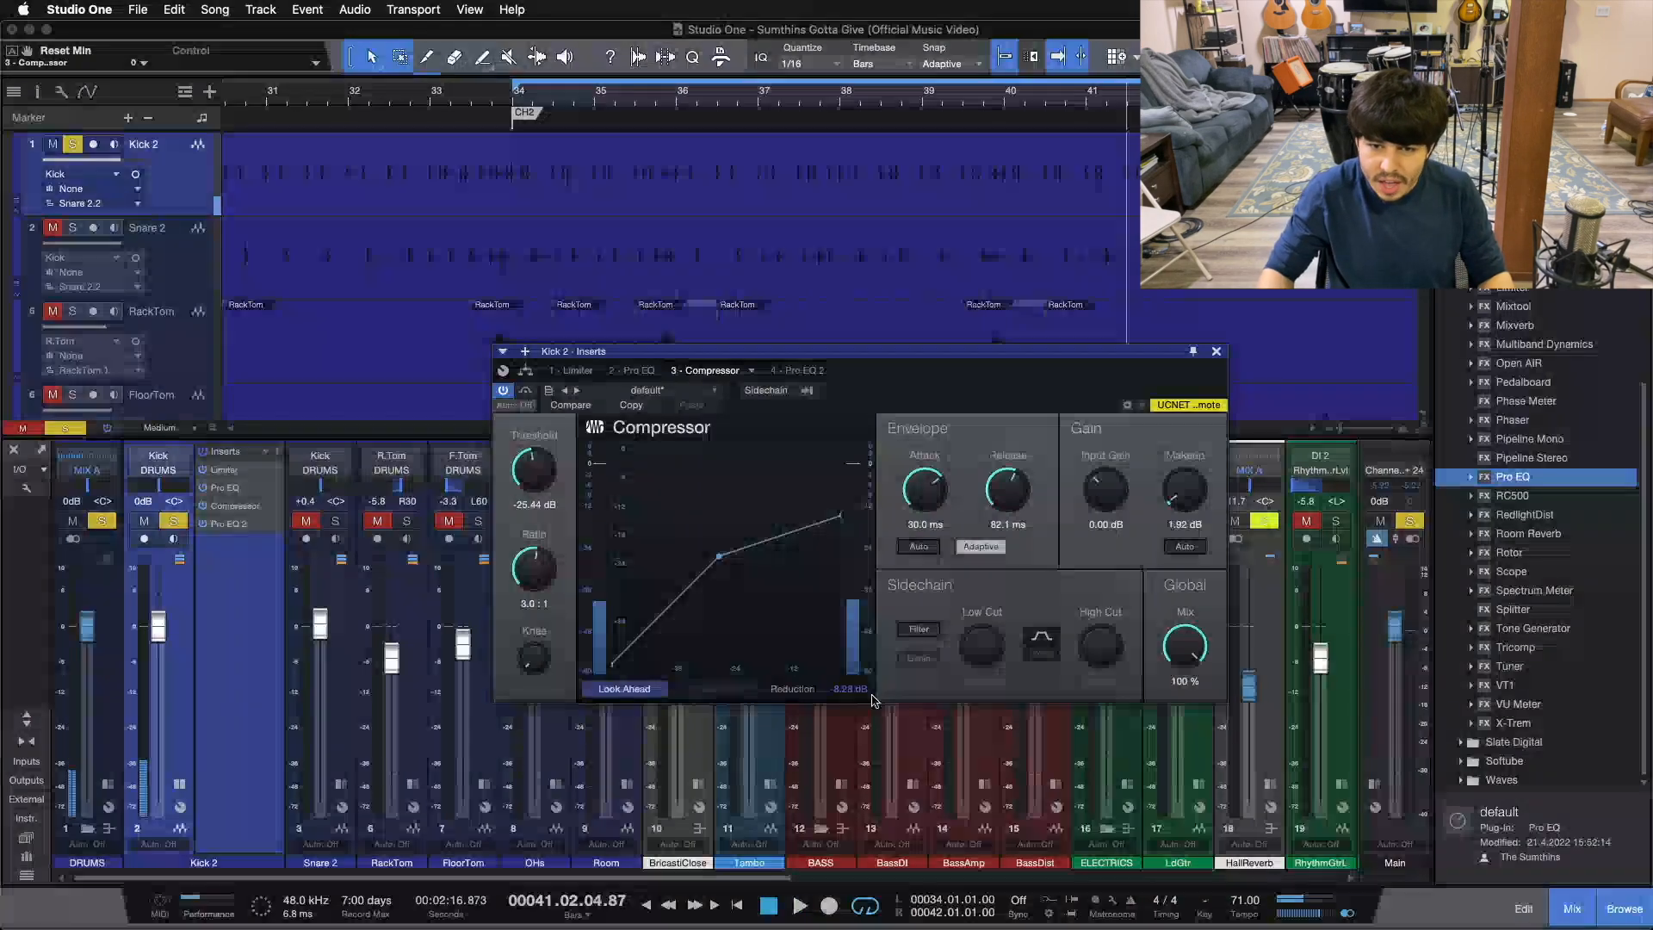
- Switch the HF and HMF bands back on in the first Pro EQ of the Kick 2 chain
click(638, 371)
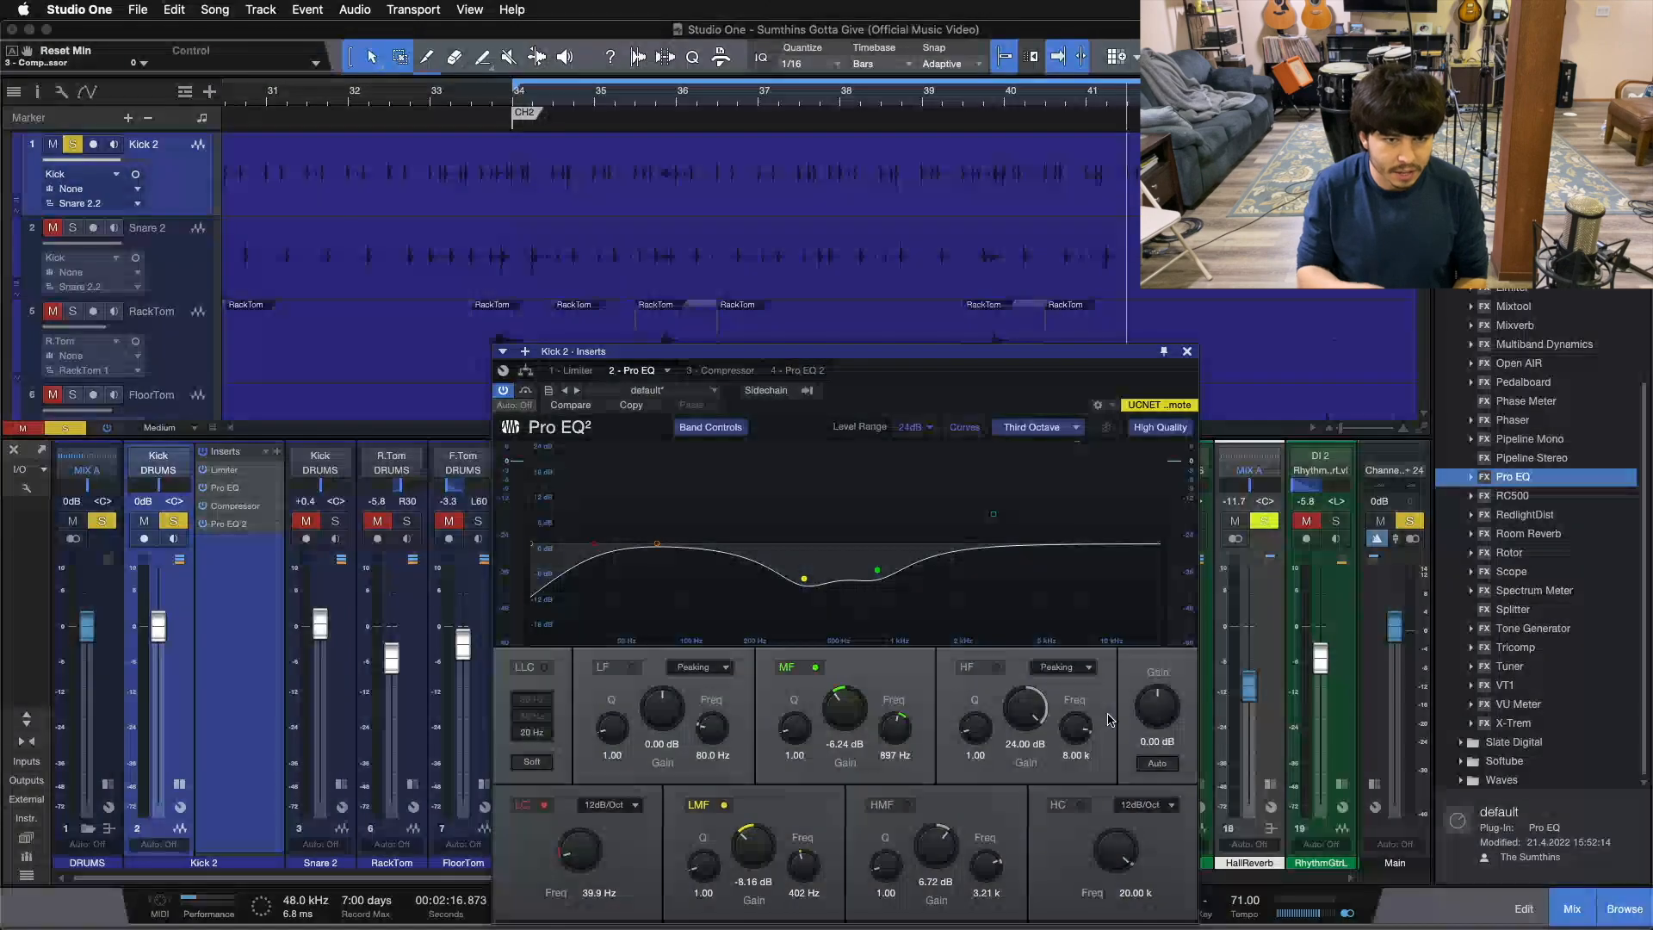
click(966, 668)
click(891, 805)
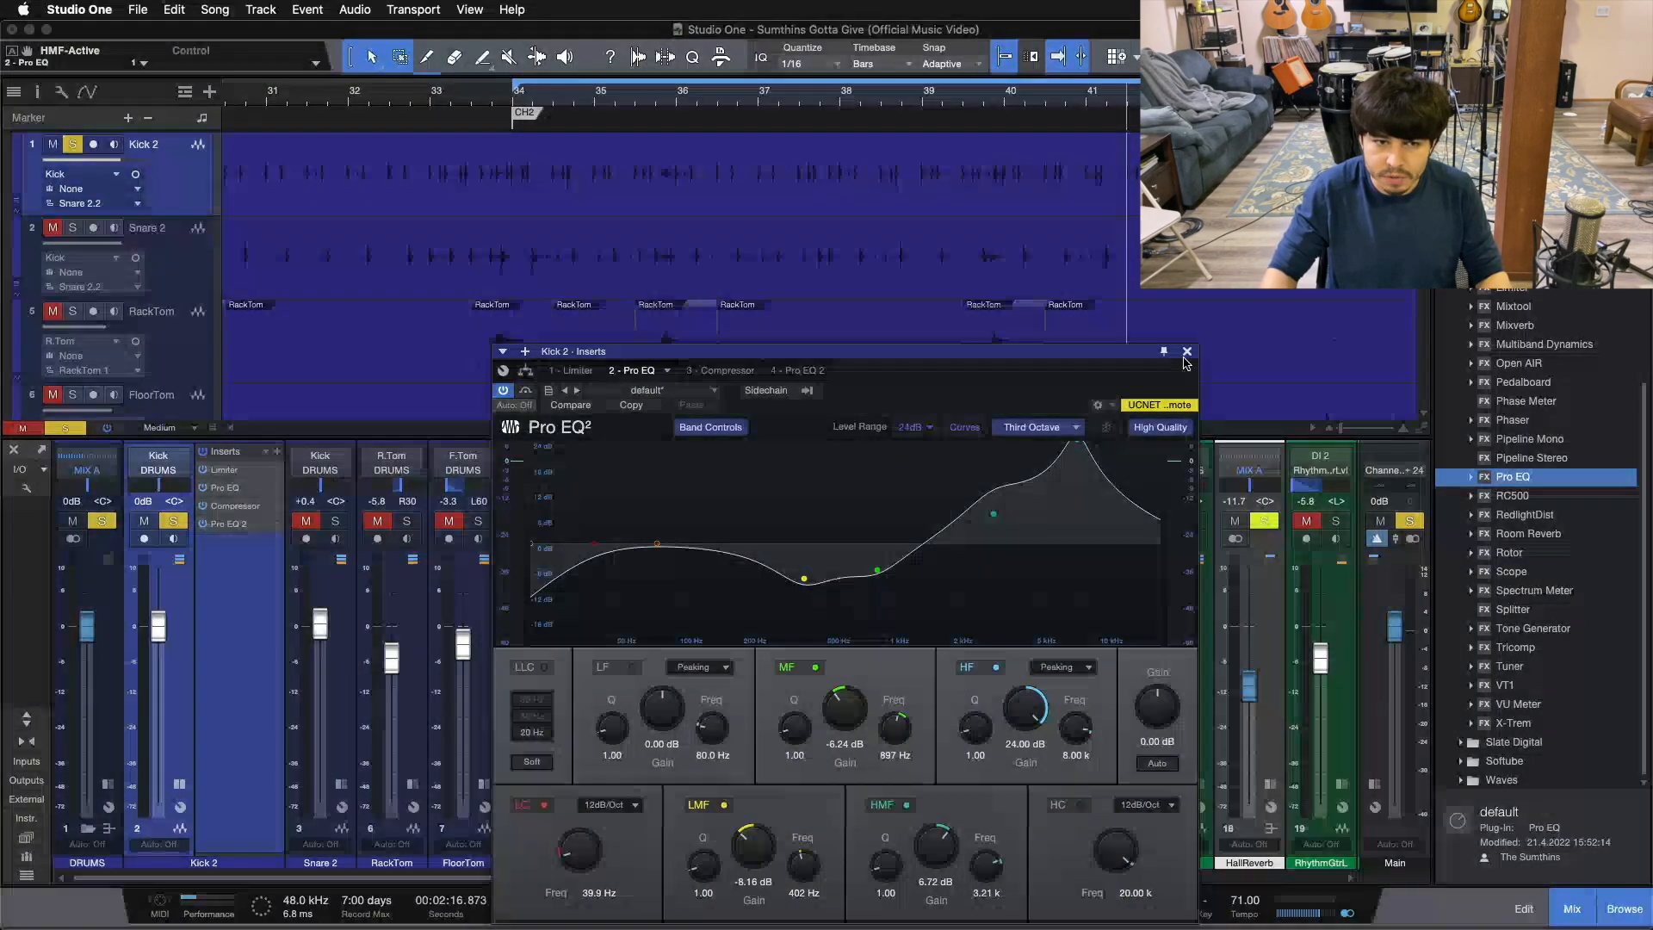
- Take Kick 2 out of solo, close its insert window and solo the LdVox channel instead
click(179, 783)
key(s)
drag(226, 877, 1119, 411)
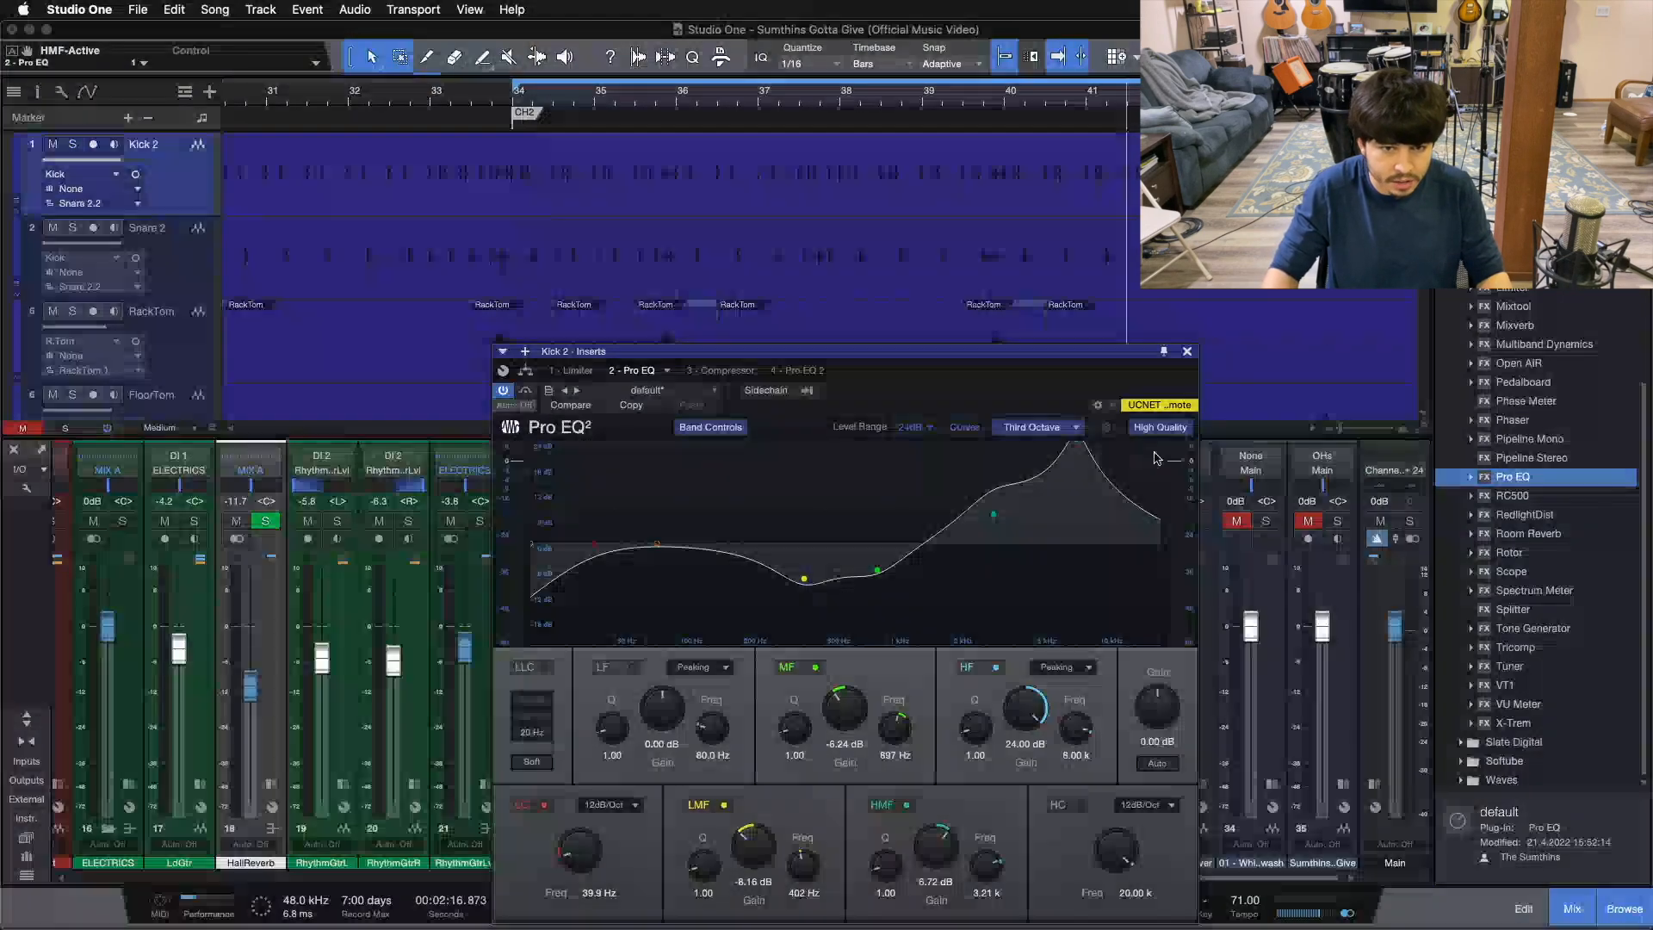
click(1187, 351)
click(844, 558)
key(s)
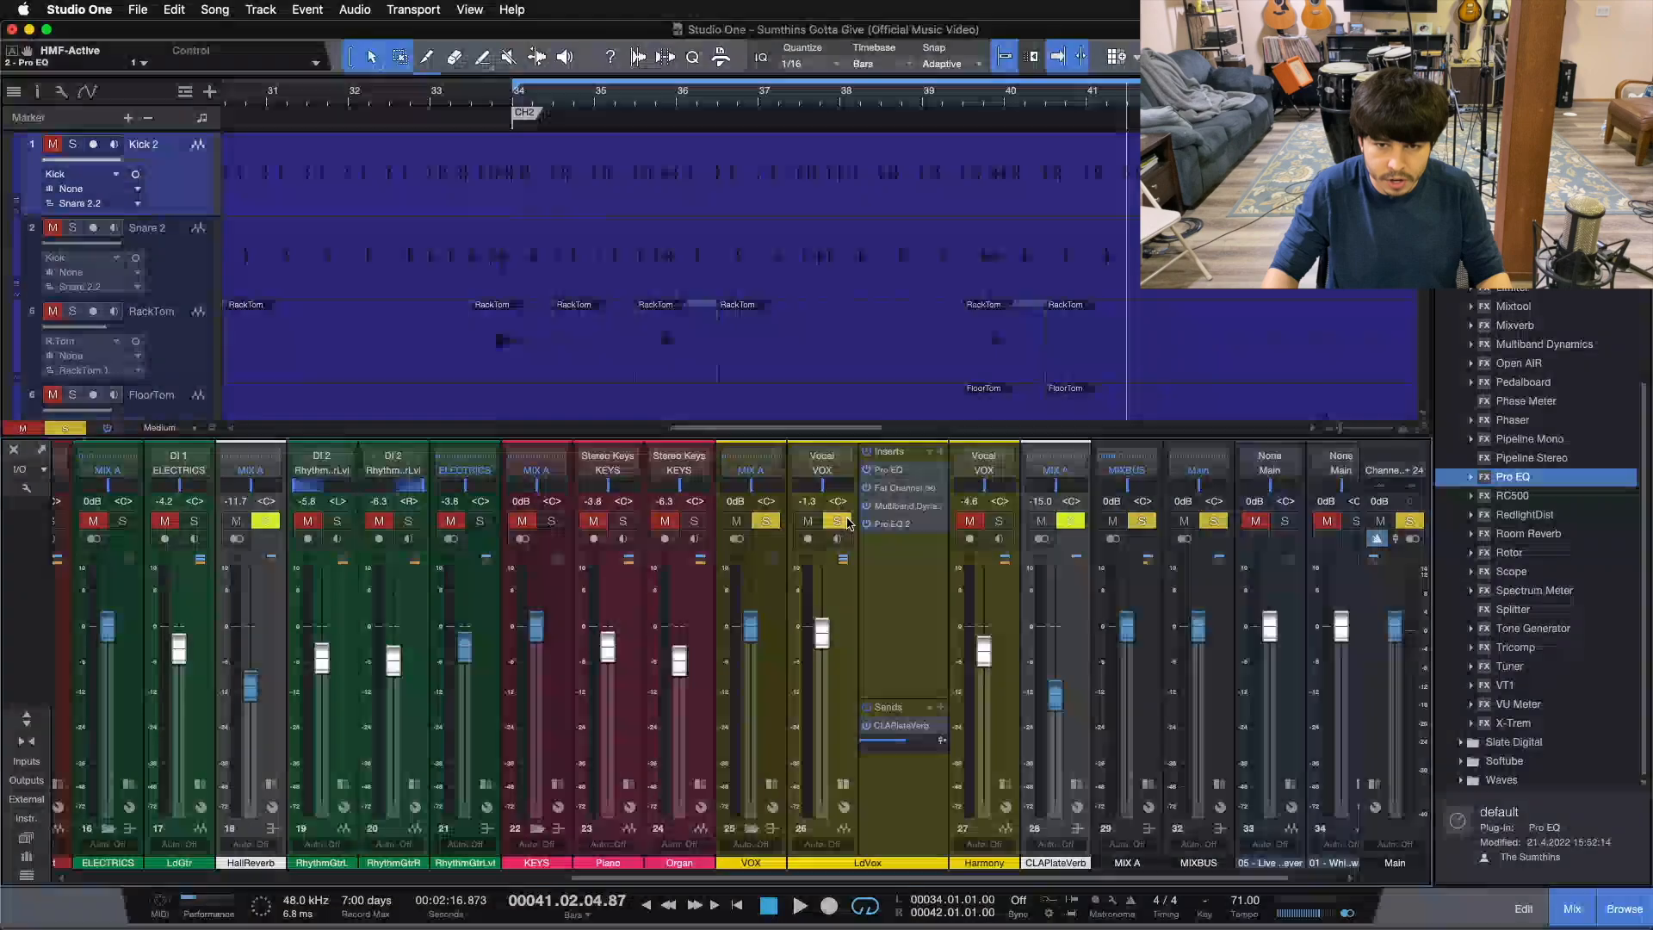
- Open the LdVox insert chain and look through its first Pro EQ, Fat Channel and Pro EQ 2
drag(787, 288, 502, 270)
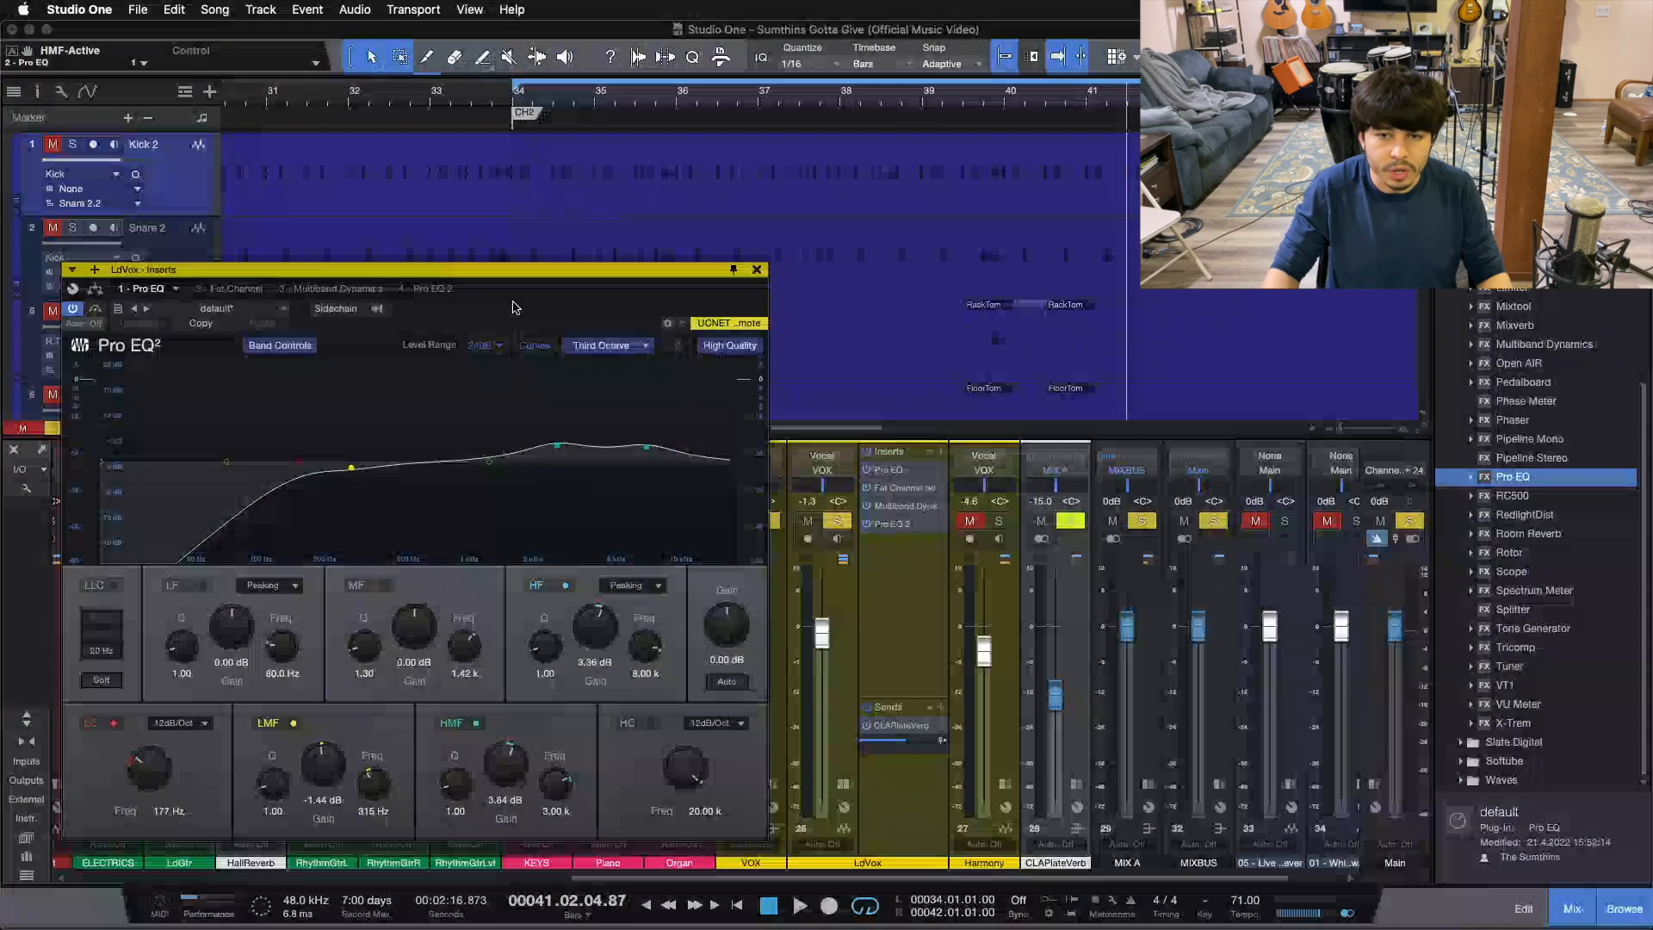
click(228, 289)
click(422, 347)
click(425, 289)
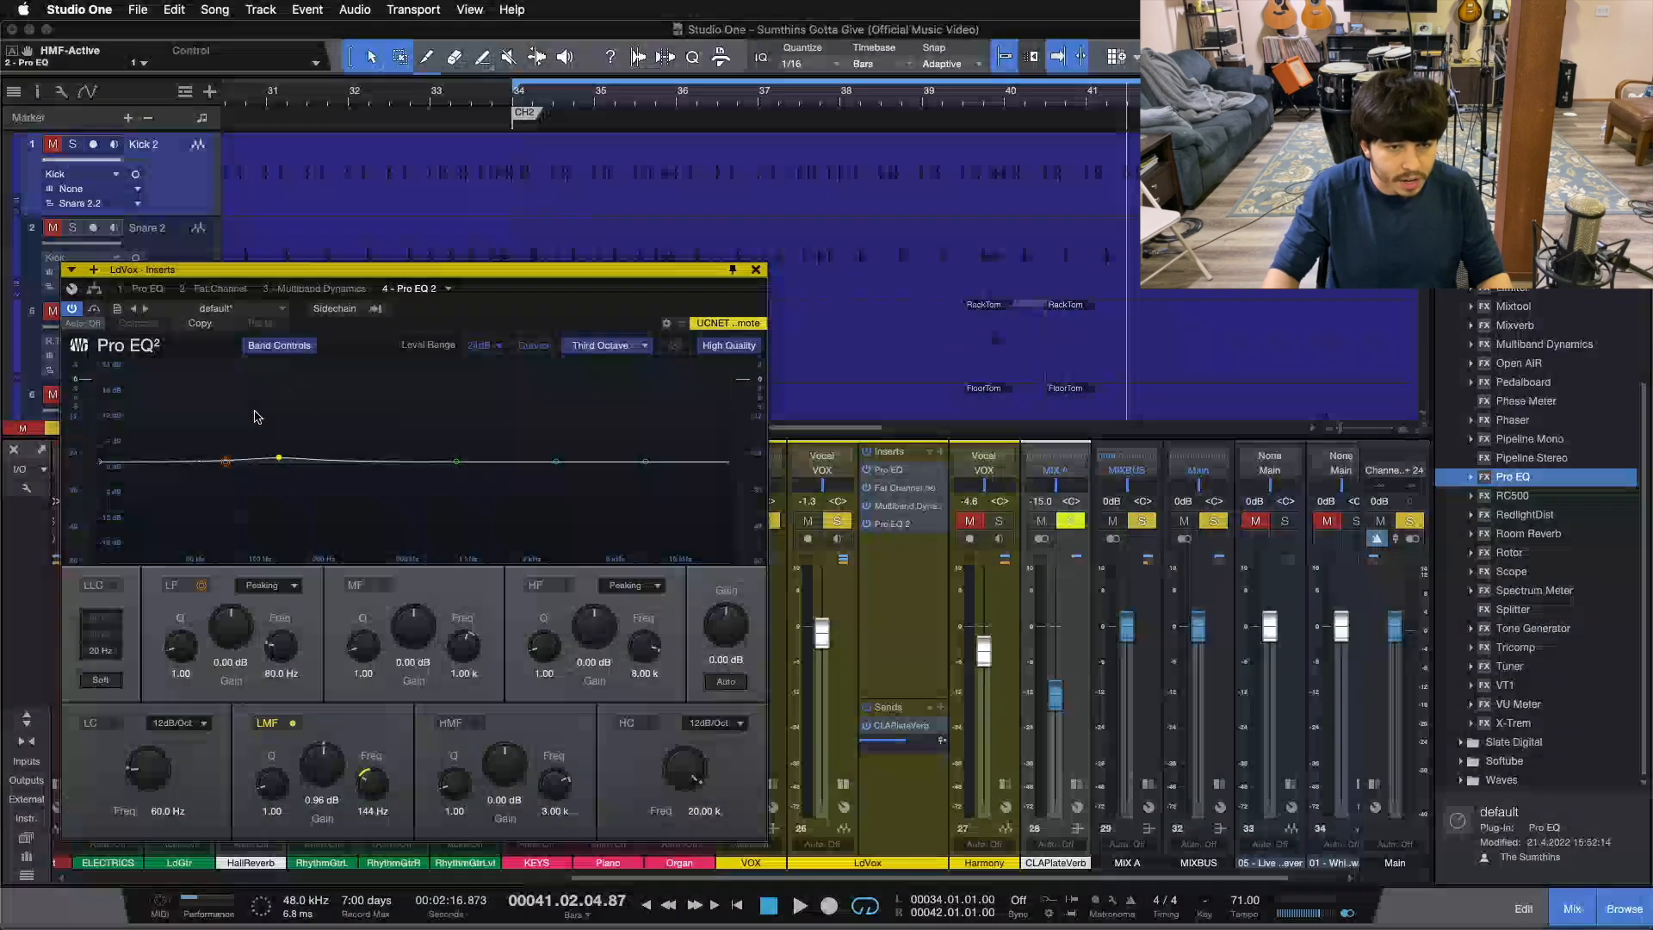
drag(496, 323, 548, 355)
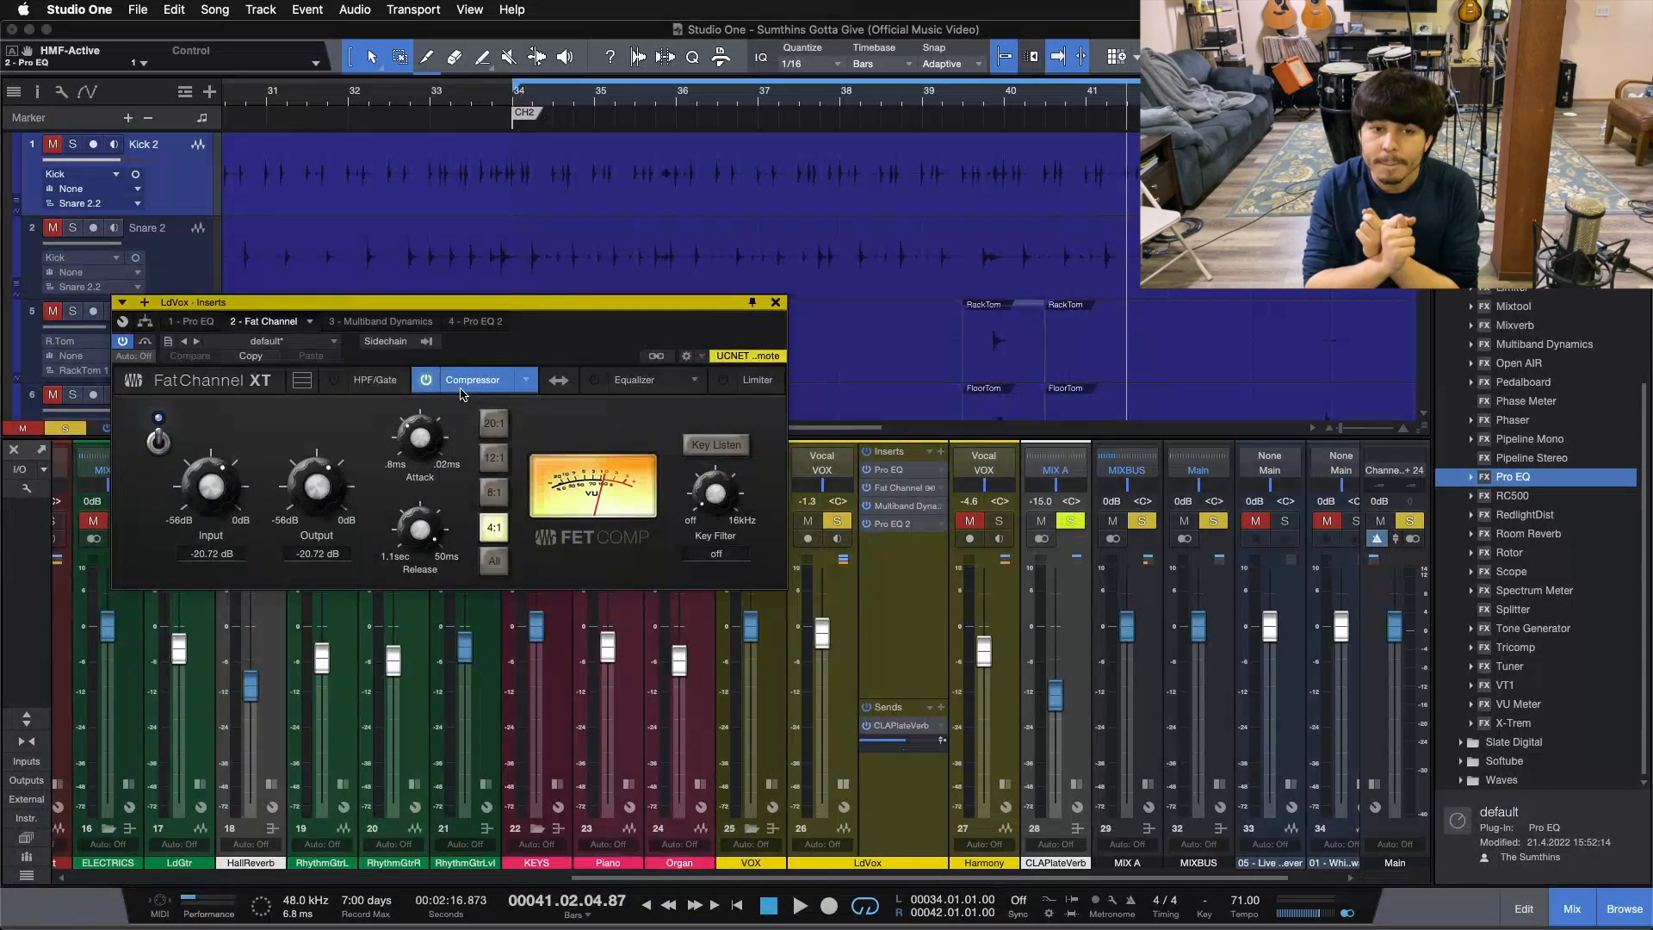
- Compare the first Pro EQ's settings with the Fat Channel compressor and the Pro EQ 2 placed after it on LdVox
click(195, 322)
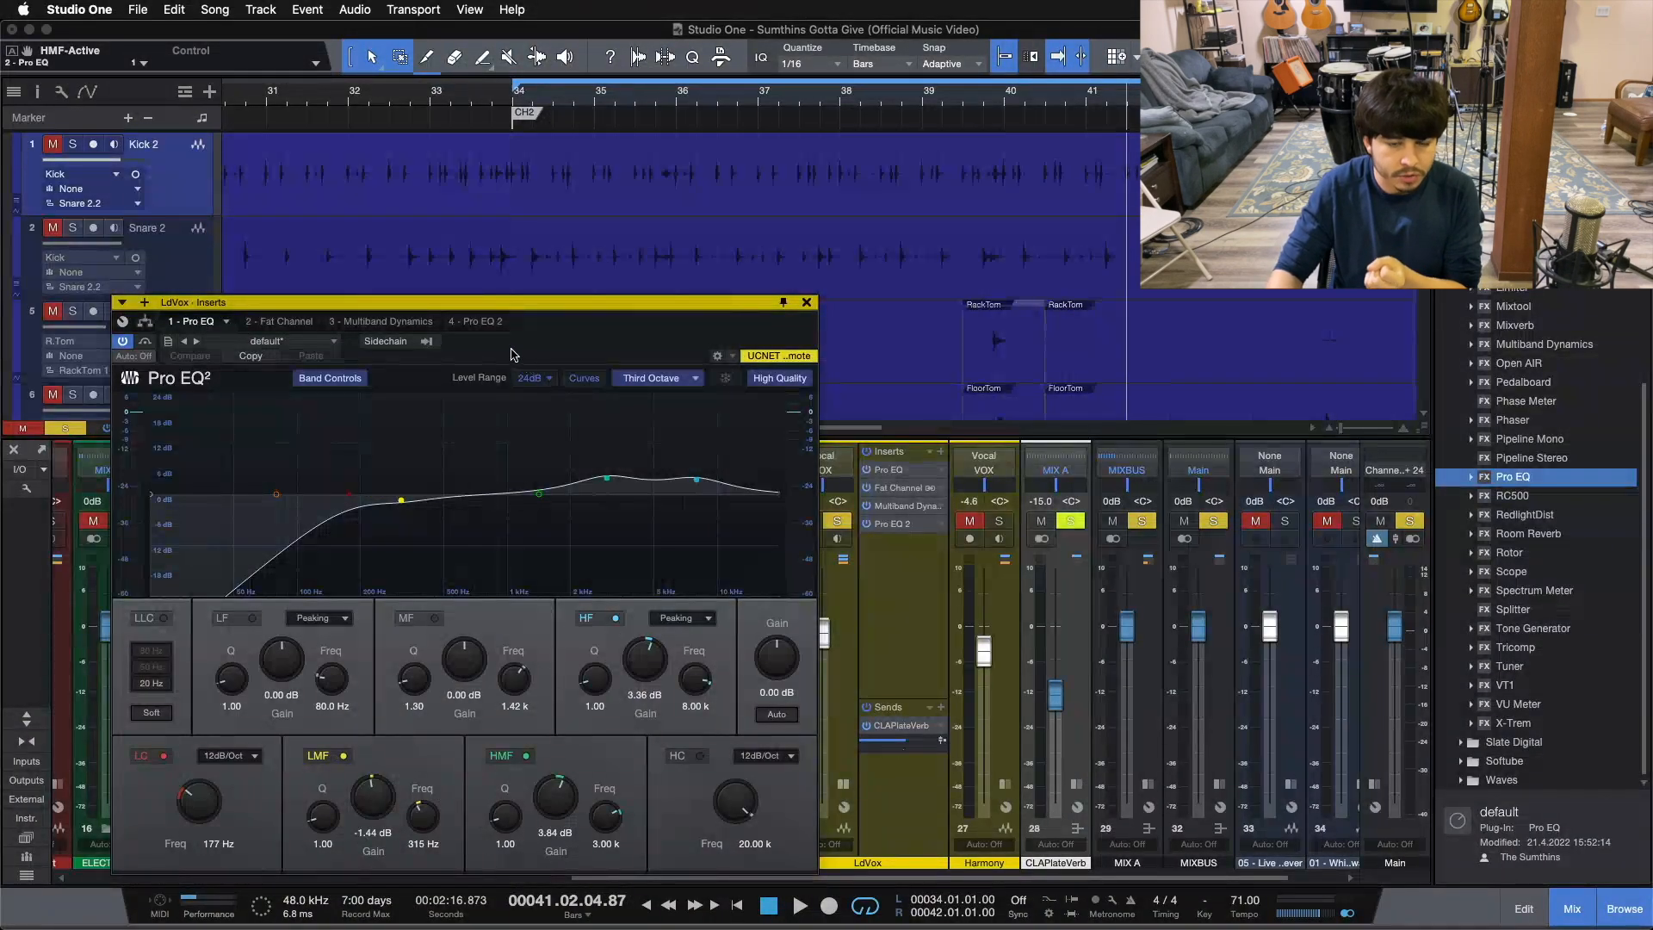
click(274, 321)
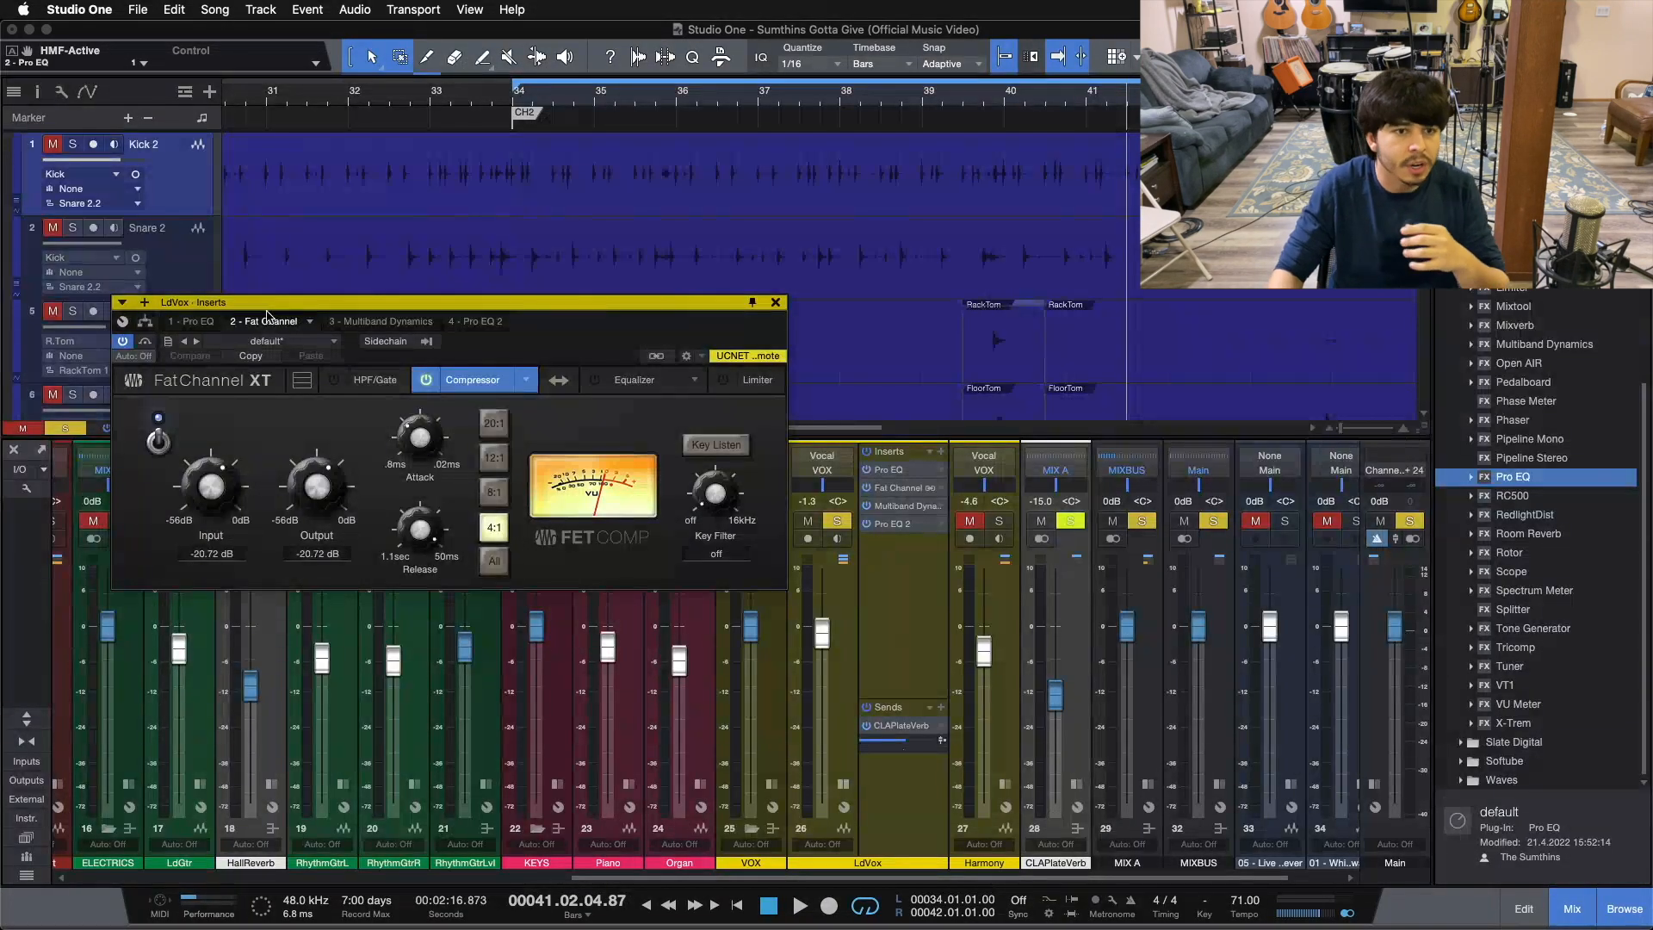
click(193, 321)
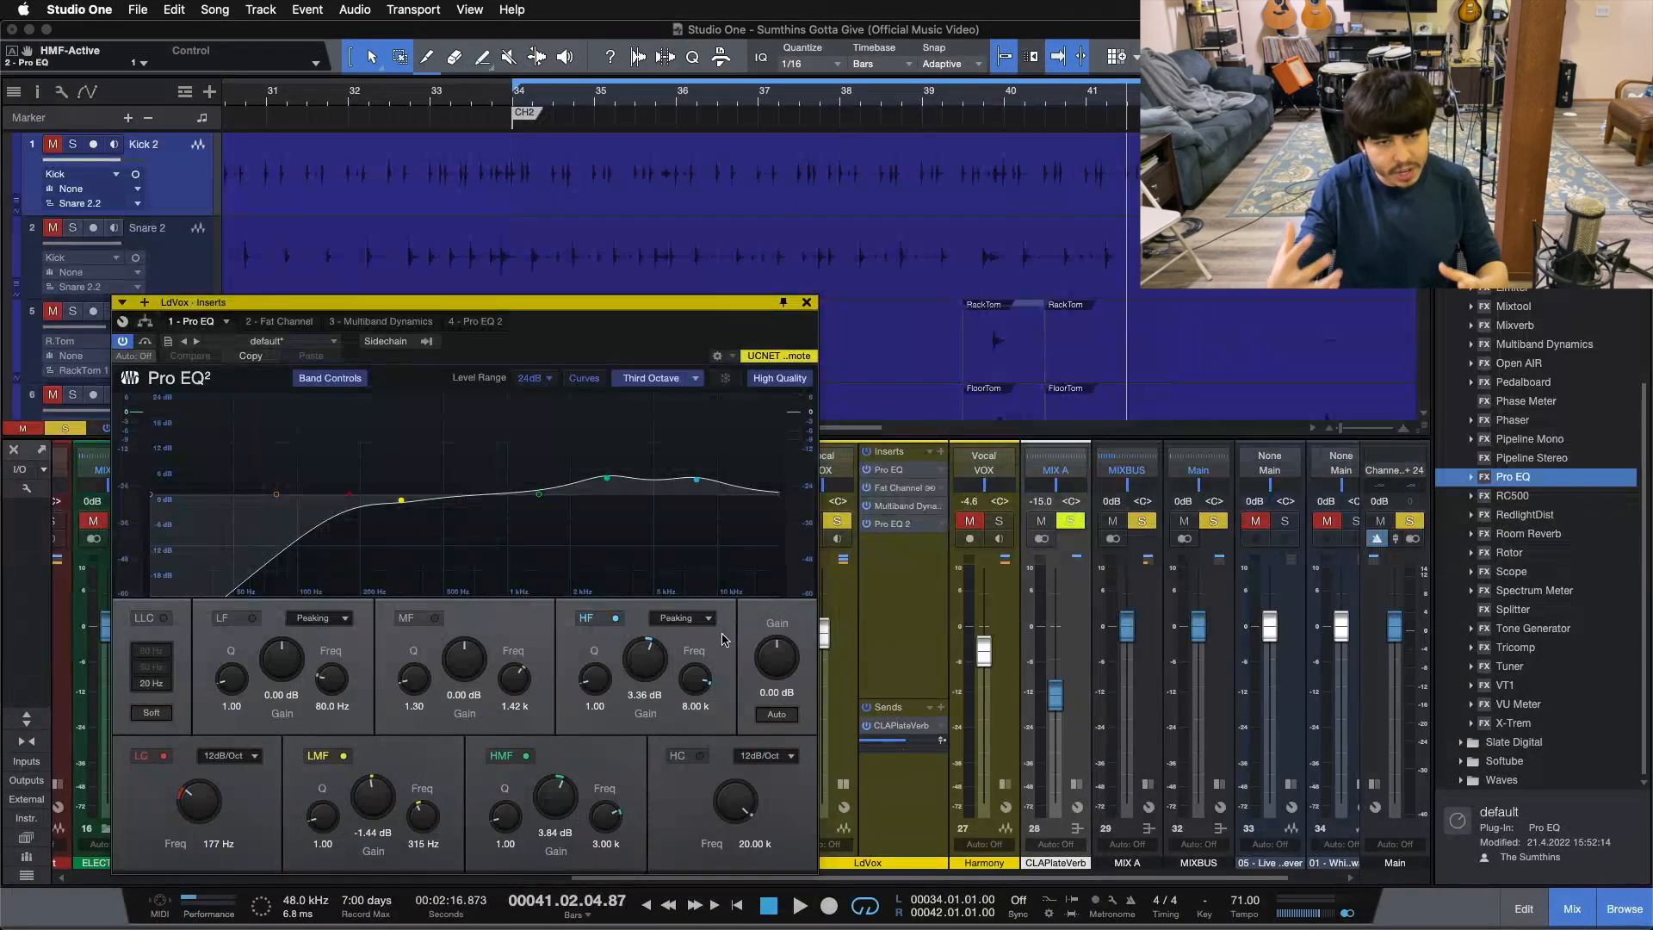
click(475, 322)
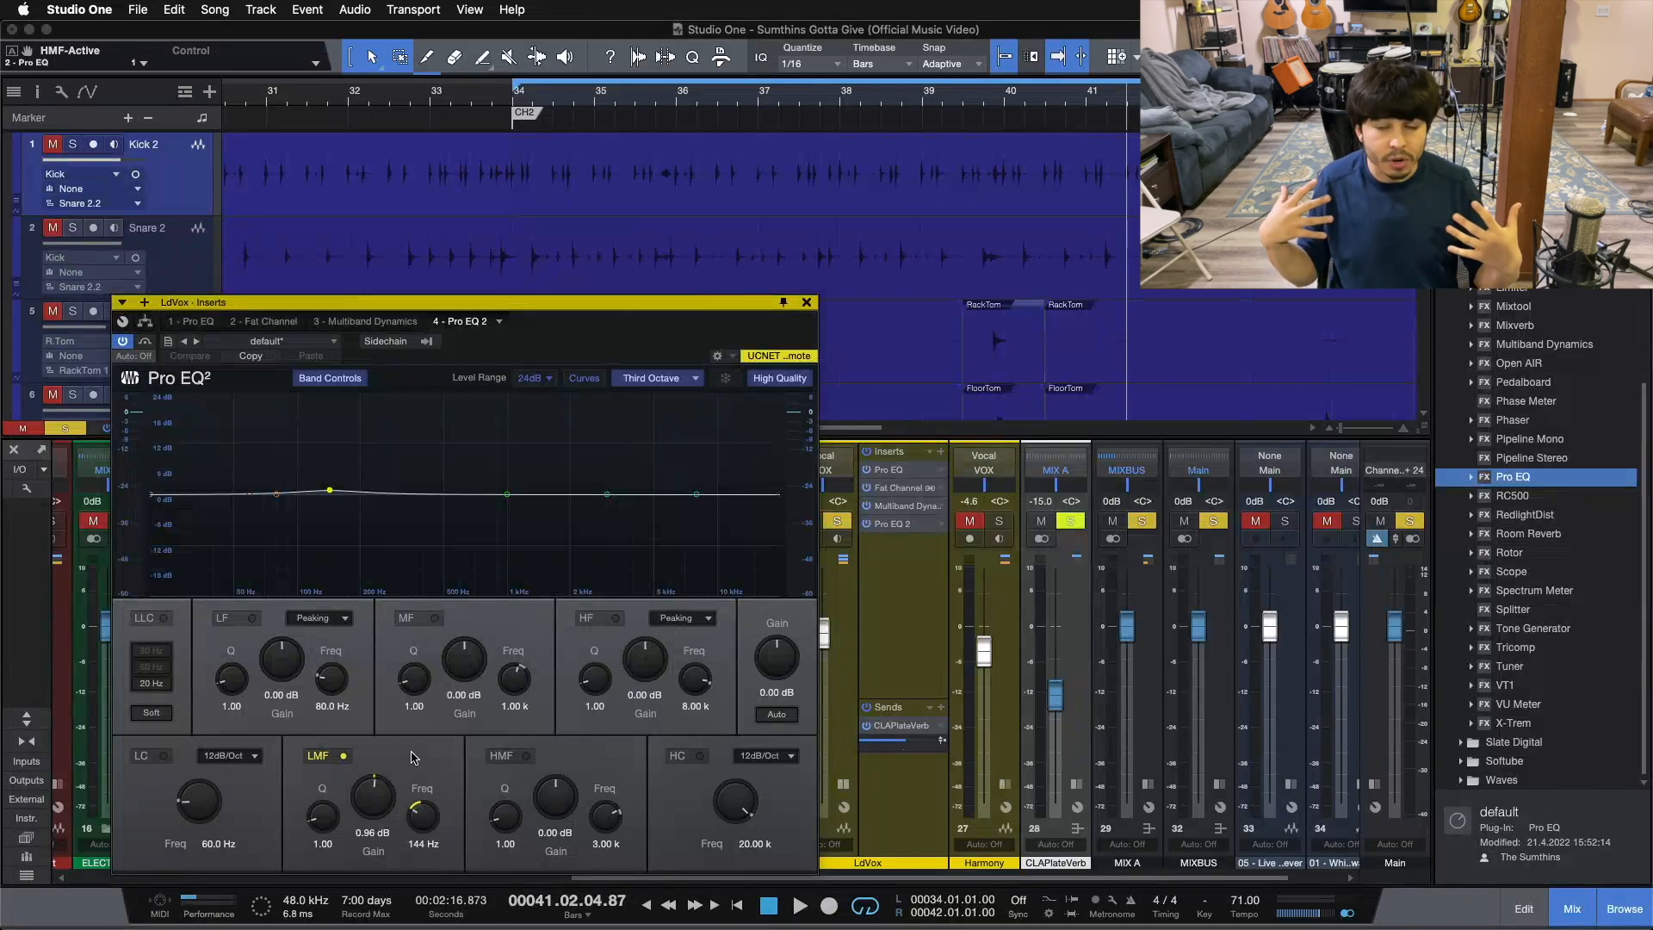
- Bypass Pro EQ 2 on LdVox, bring up the first Pro EQ and play the soloed vocal from bar 34
key(space)
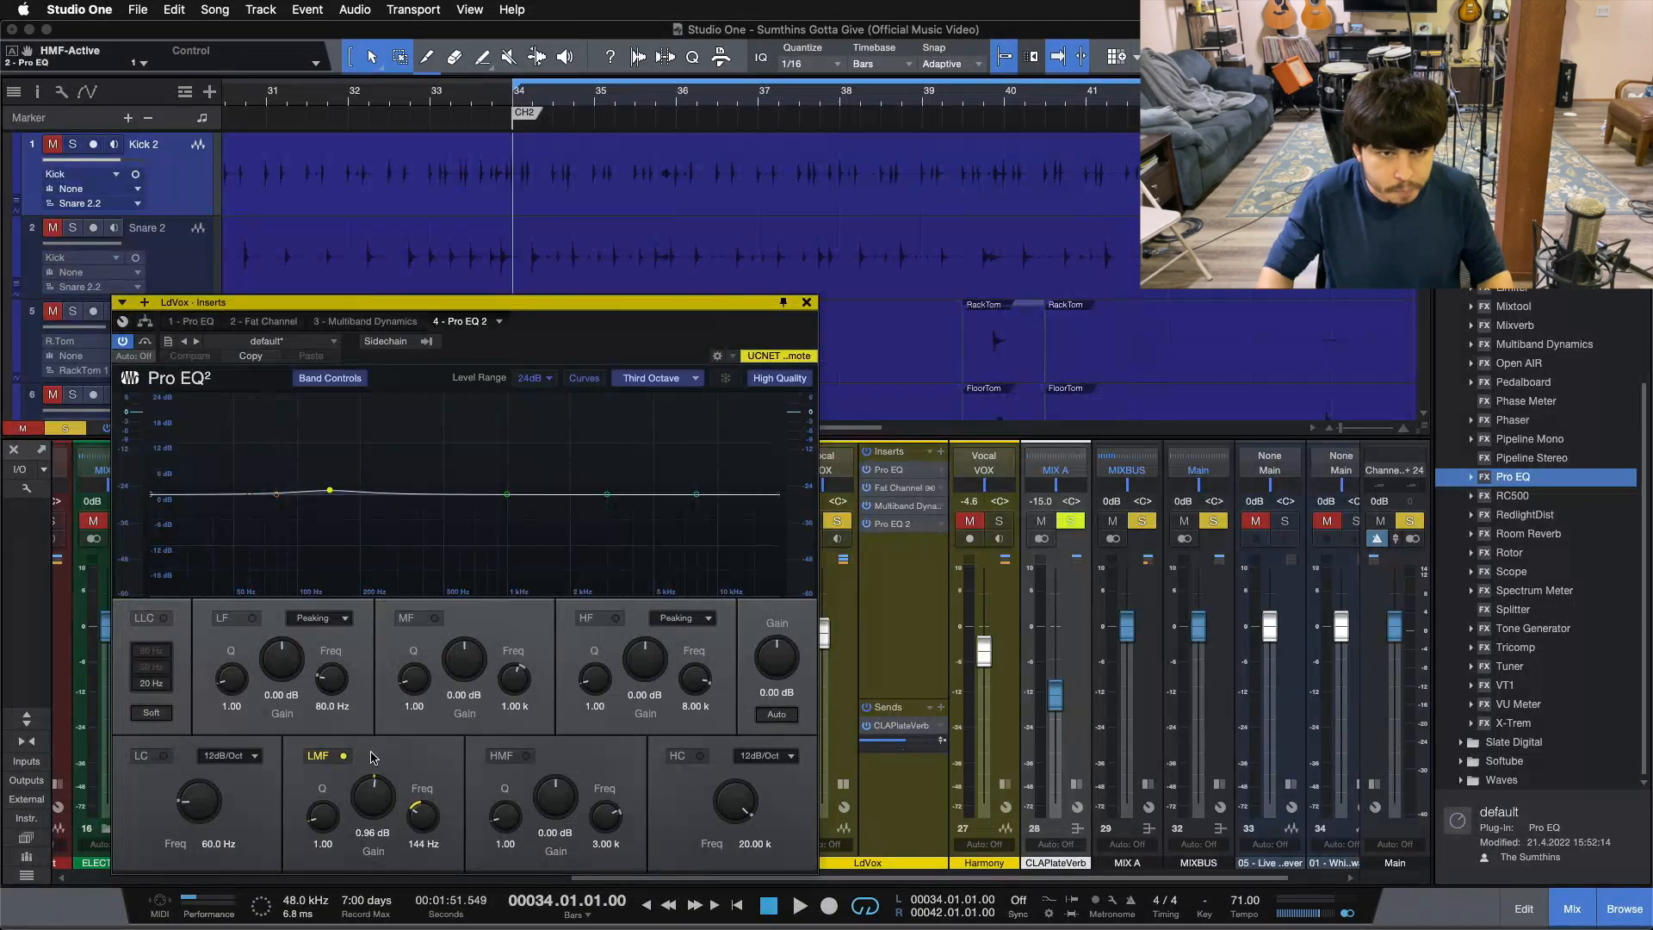
click(866, 524)
click(887, 476)
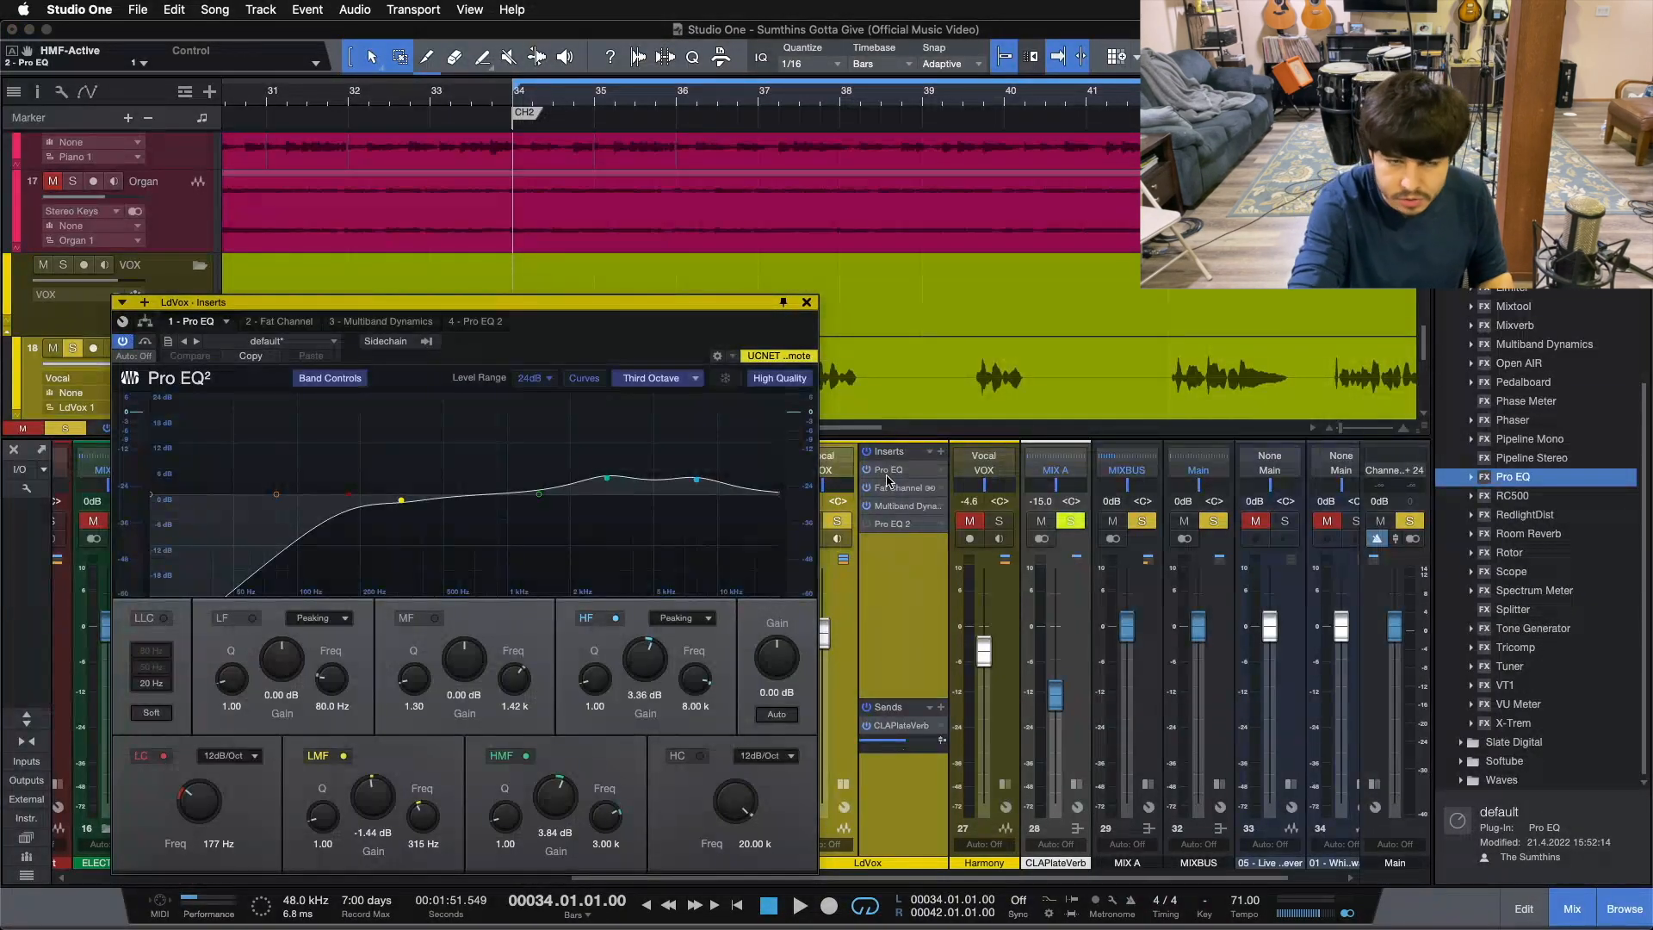
key(space)
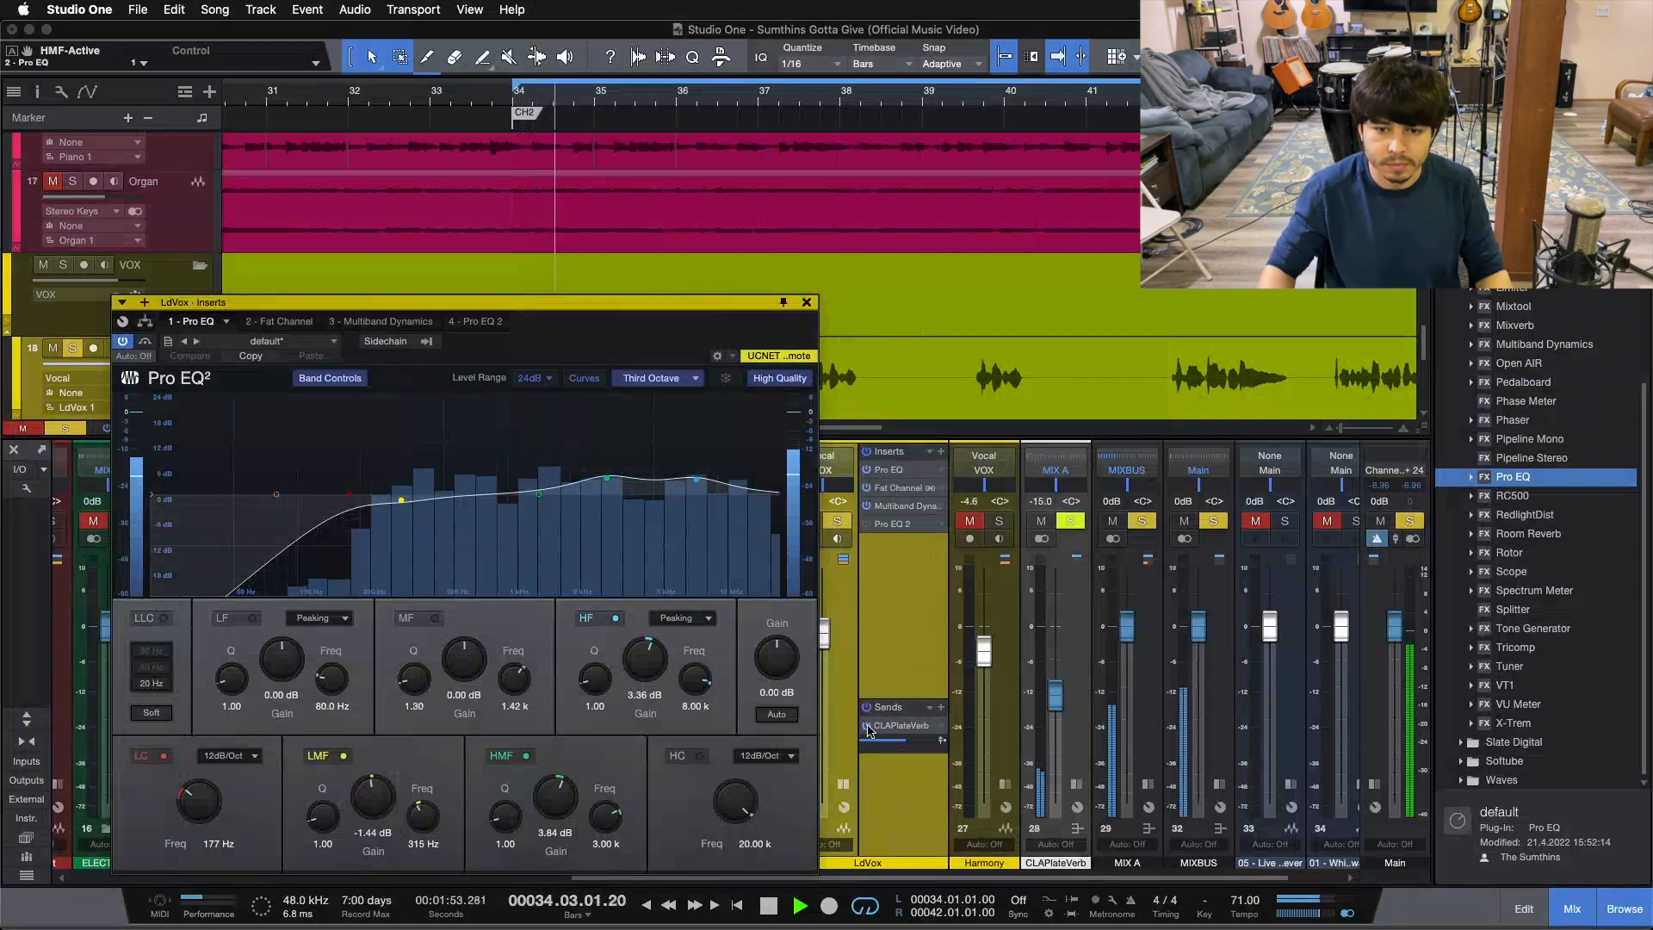
- Switch off HF and HMF in LdVox's first Pro EQ and boost the LF band by about 16.5 dB at 136 Hz
click(616, 618)
click(526, 755)
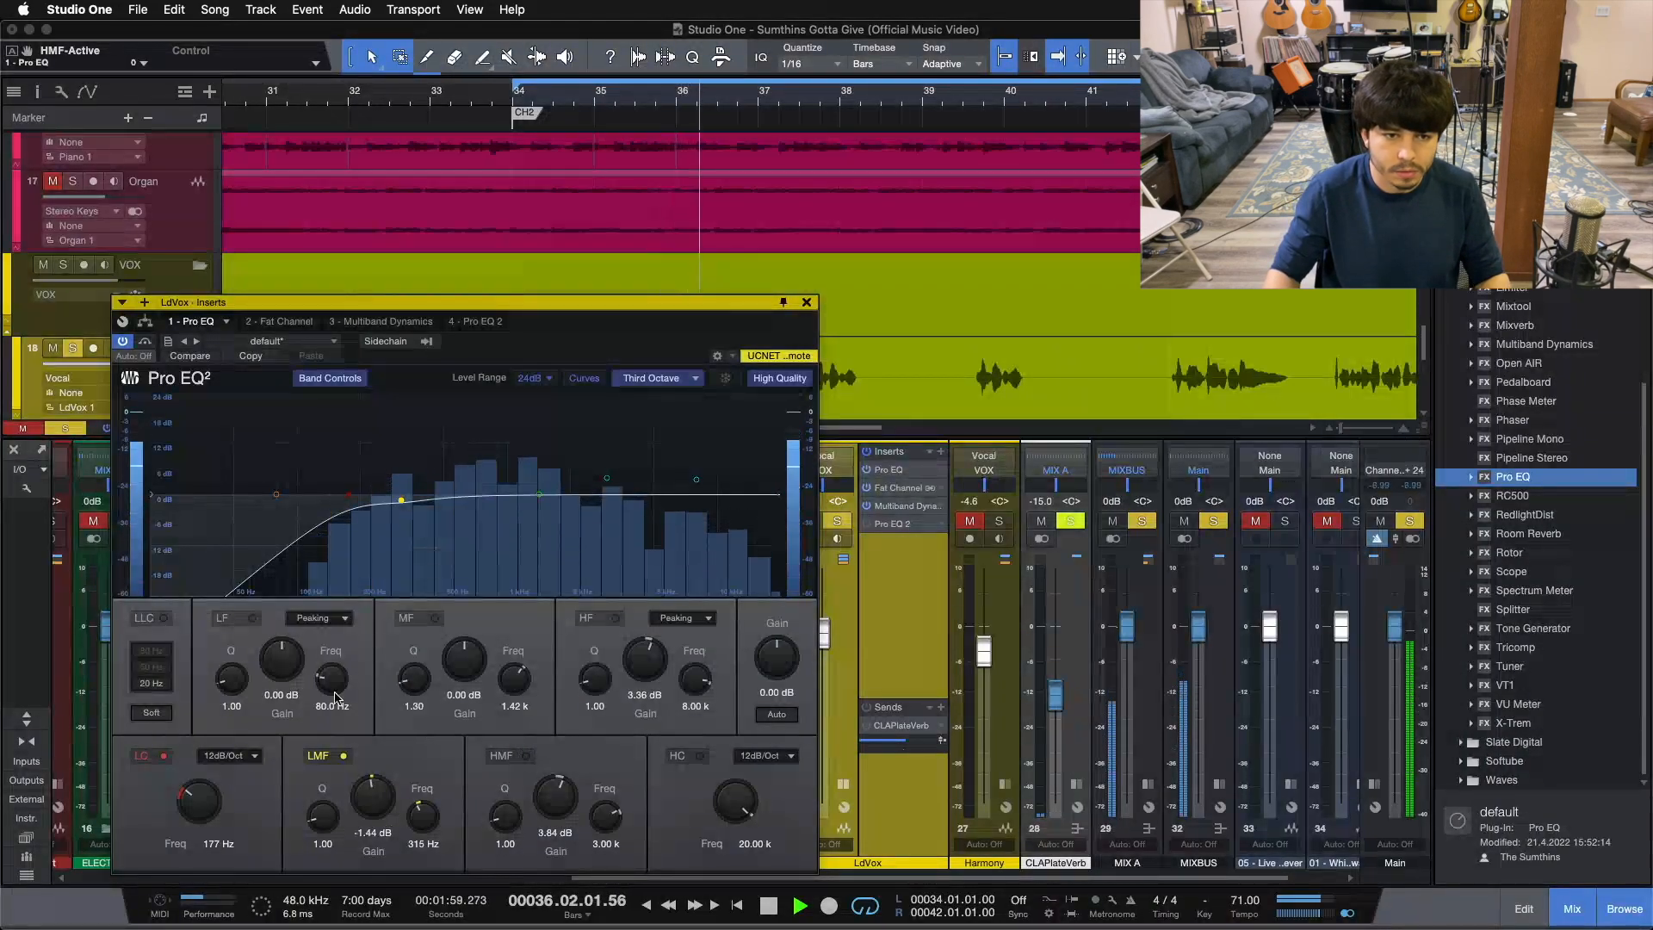
drag(277, 494, 325, 422)
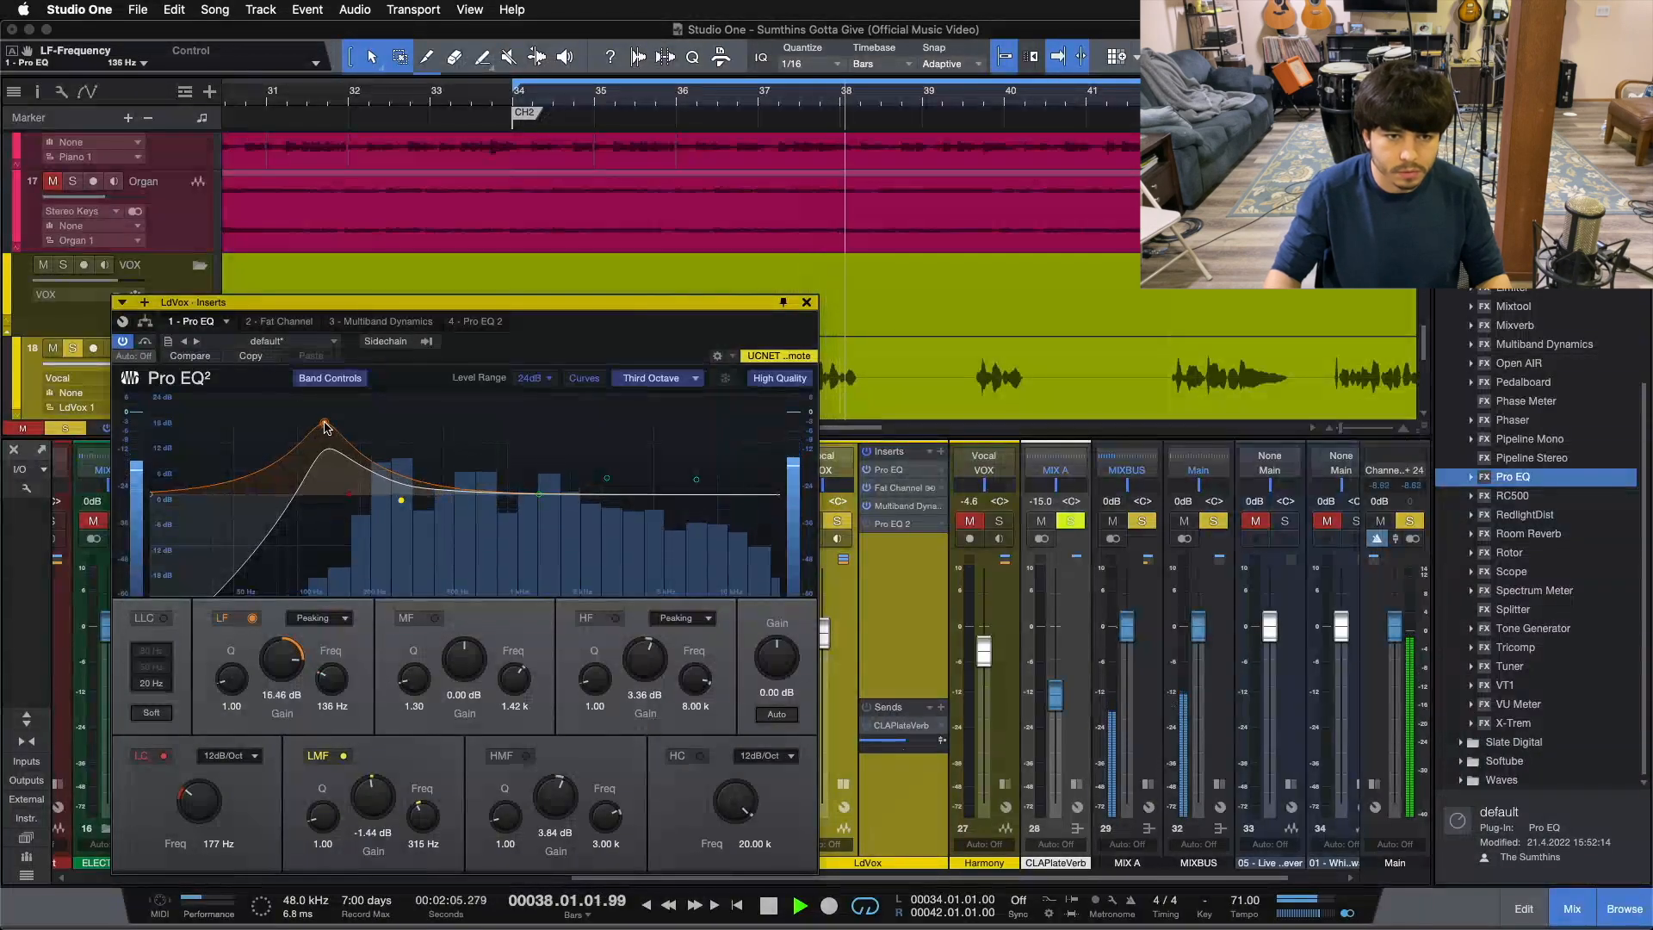
- Watch the Fat Channel compressor while replaying the vocal from bar 34, and raise the LF boost to about 18 dB at 140 Hz
click(297, 326)
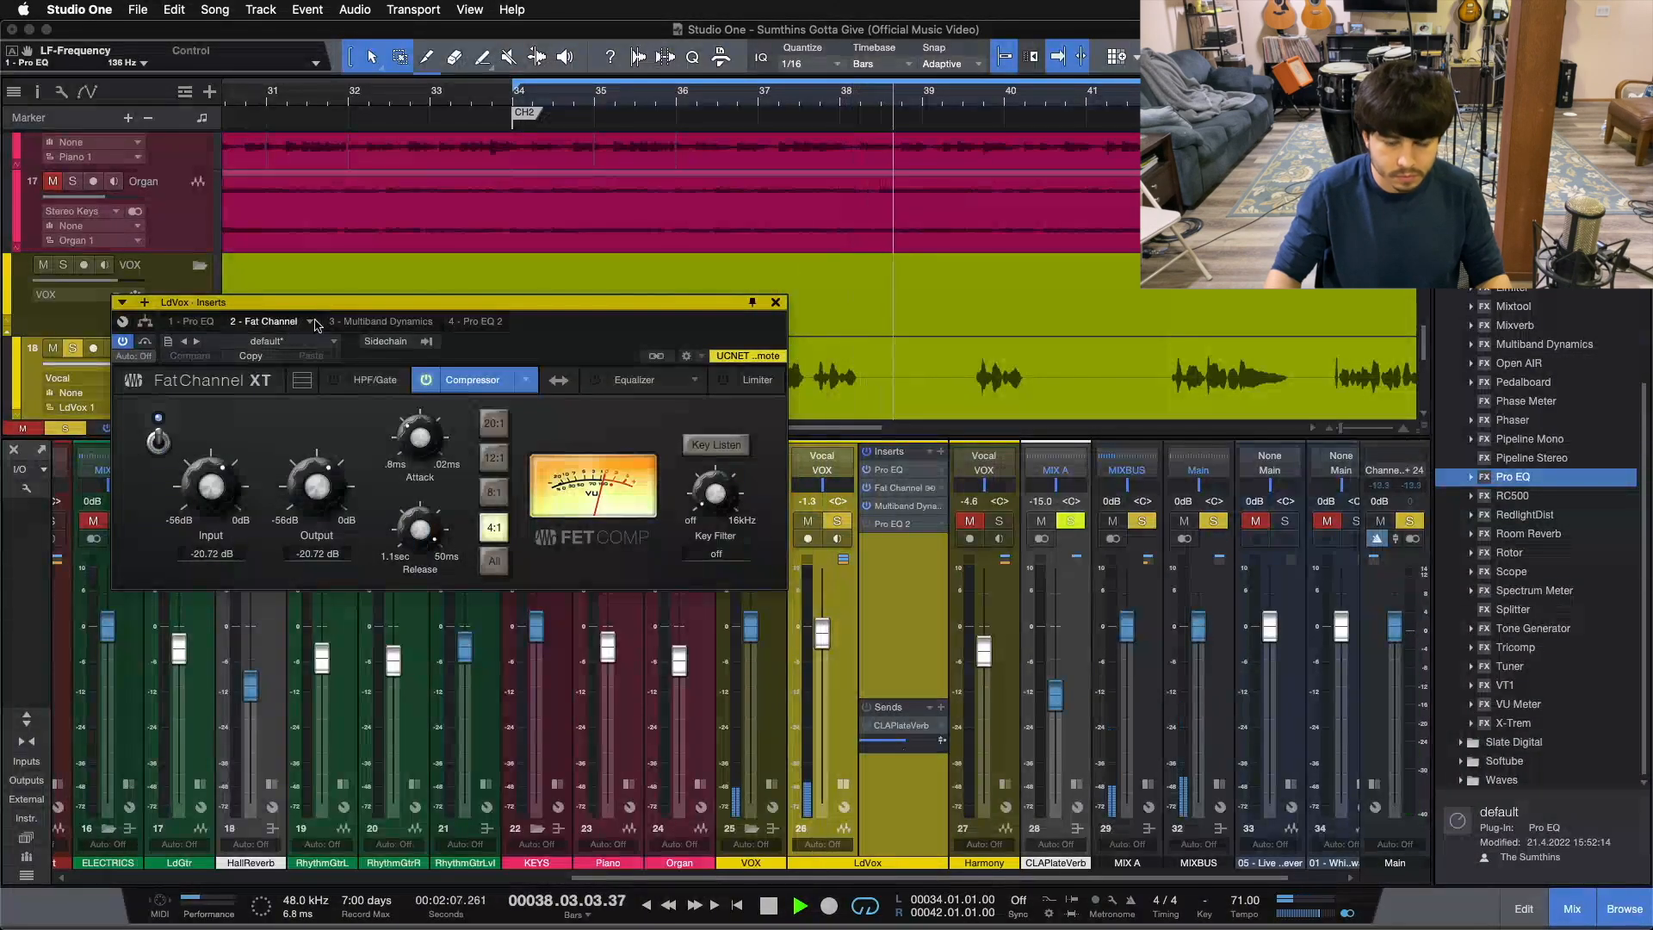
key(KP_1)
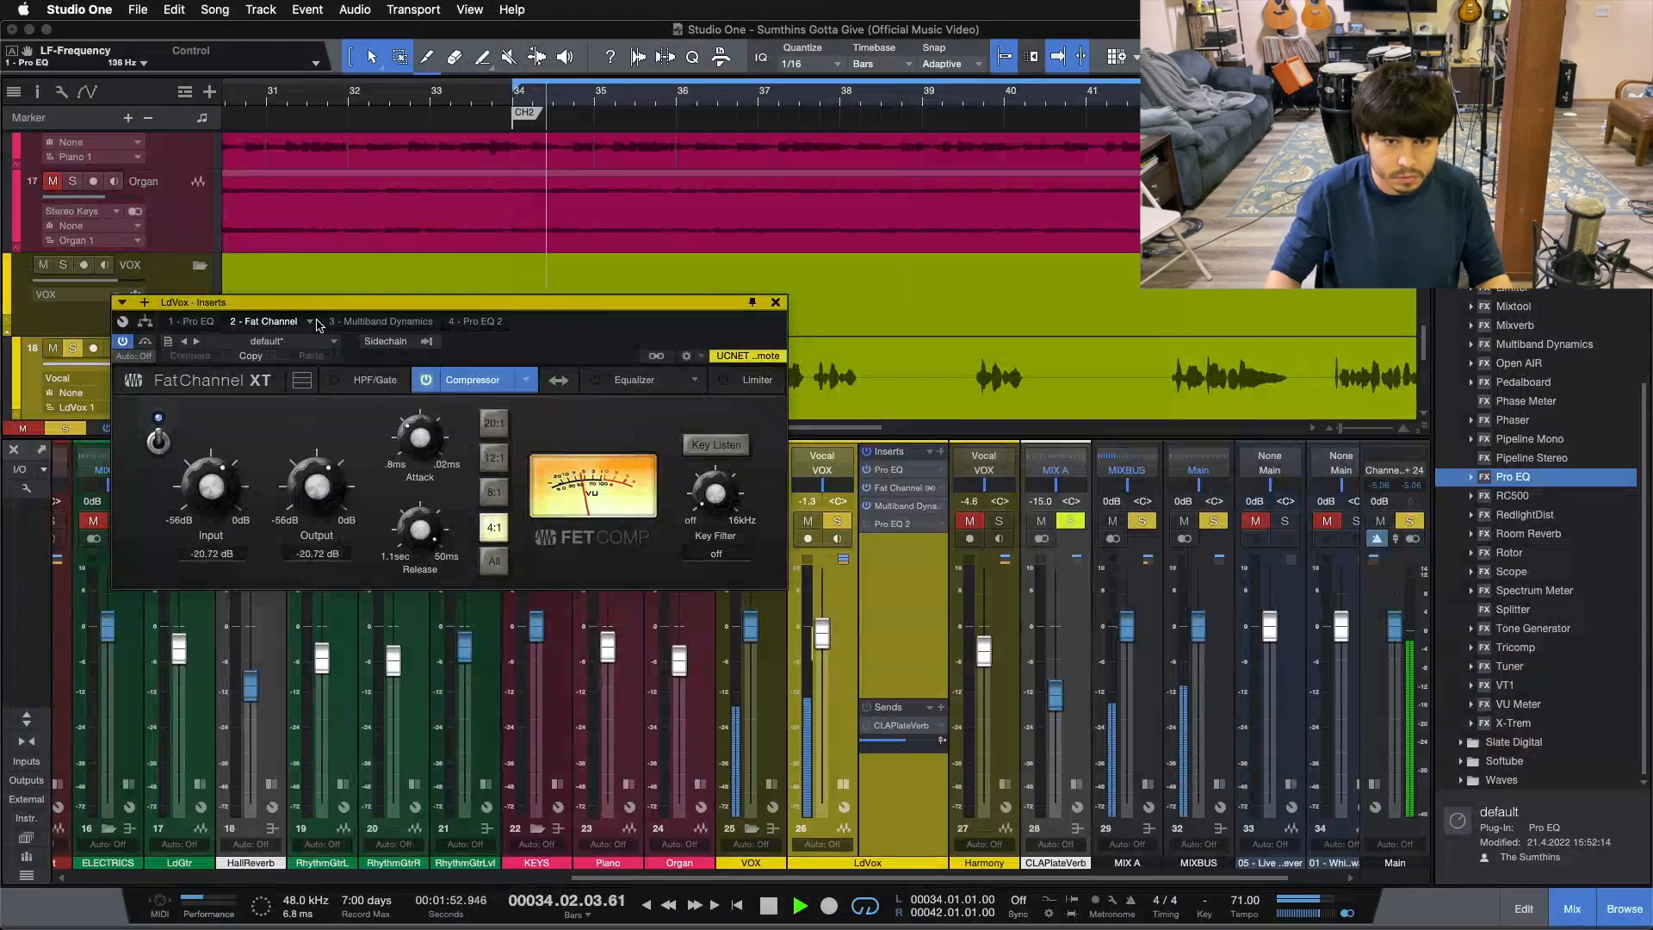
click(191, 321)
drag(329, 423, 333, 417)
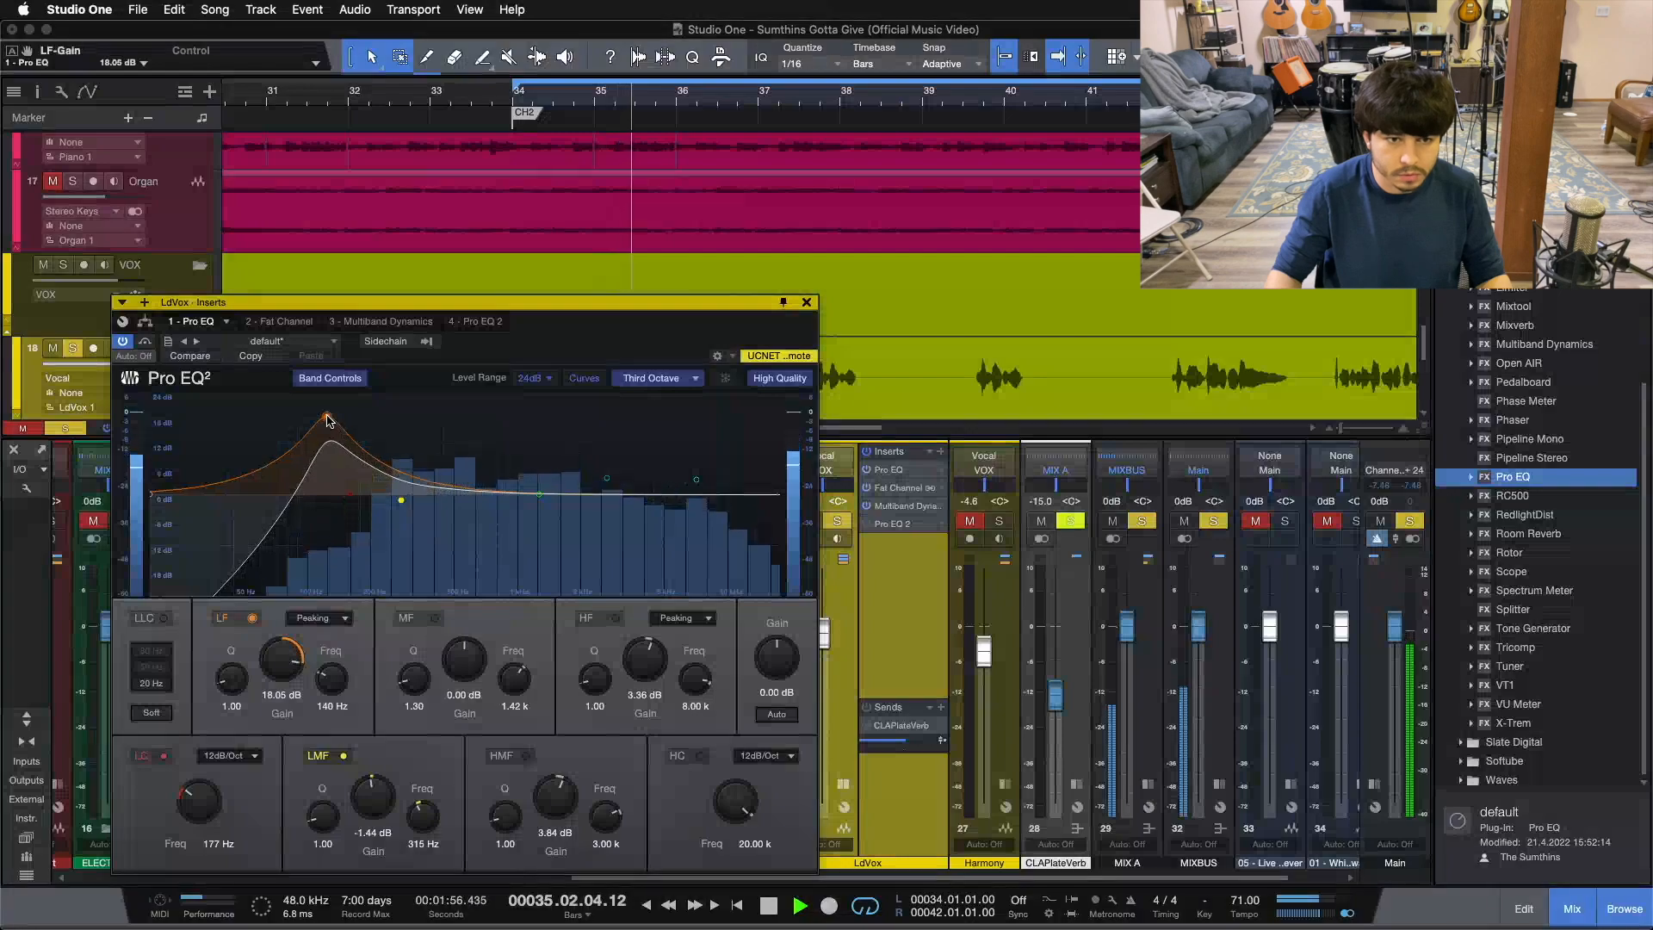
- Reset the LF gain to 0 dB in LdVox's first Pro EQ and switch the HMF and HF bands back on
super+click(300, 661)
double_click(607, 480)
double_click(696, 481)
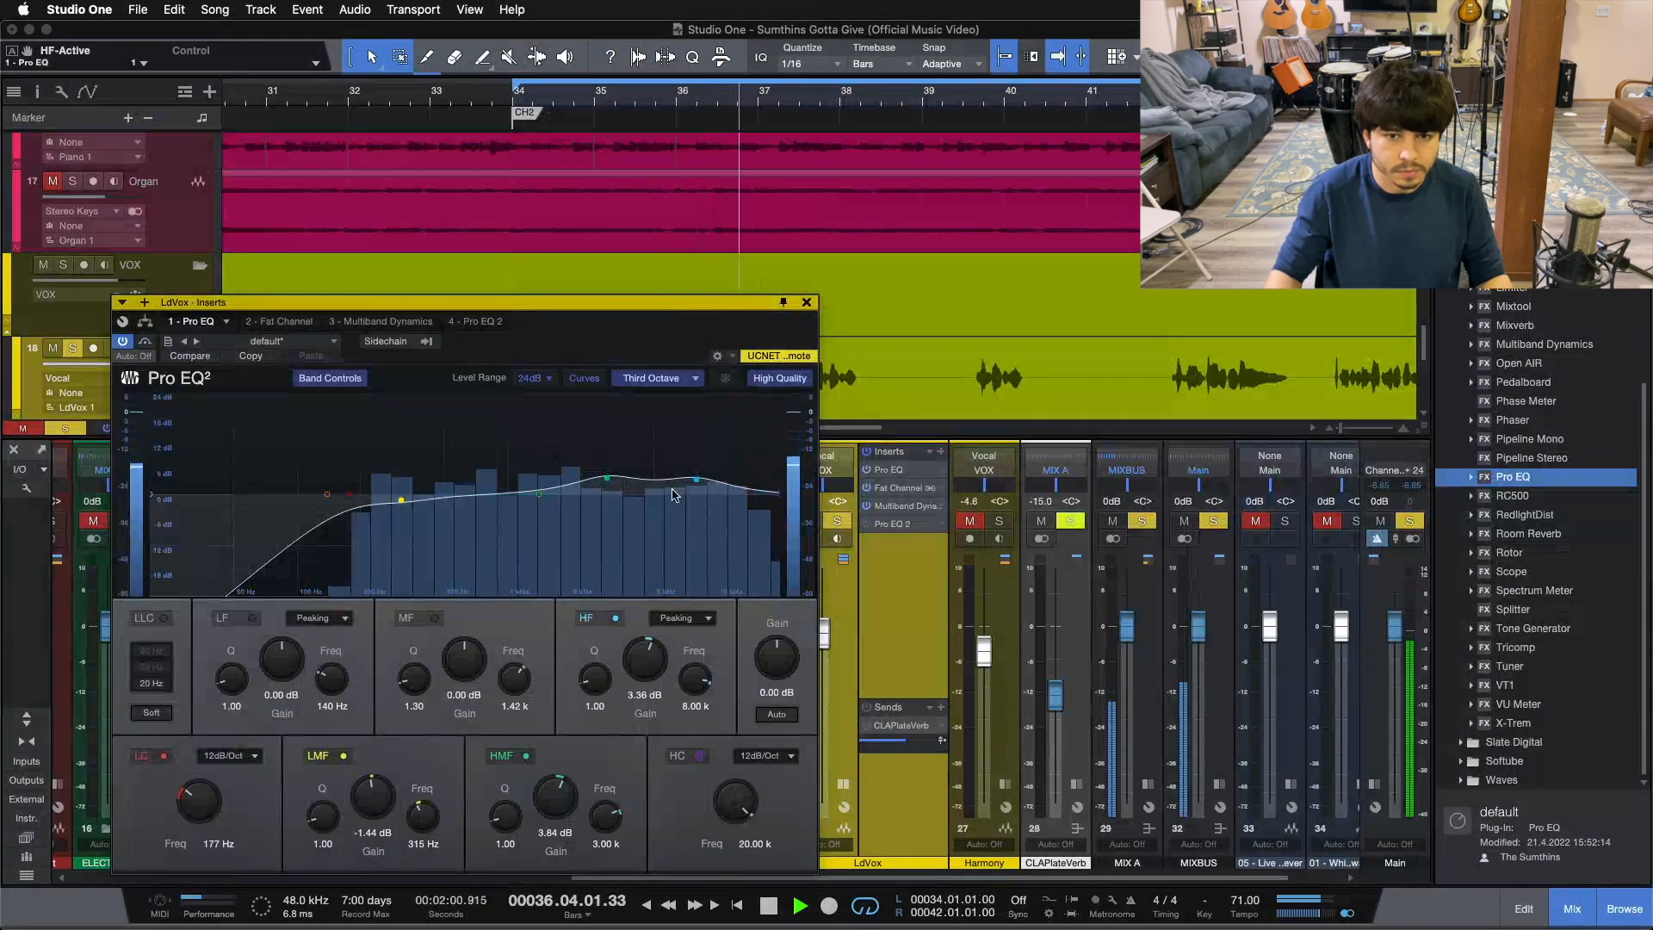
- Reactivate Pro EQ 2 on LdVox, try an LMF boost of about 14 dB at 144 Hz, and undo that boost
click(480, 323)
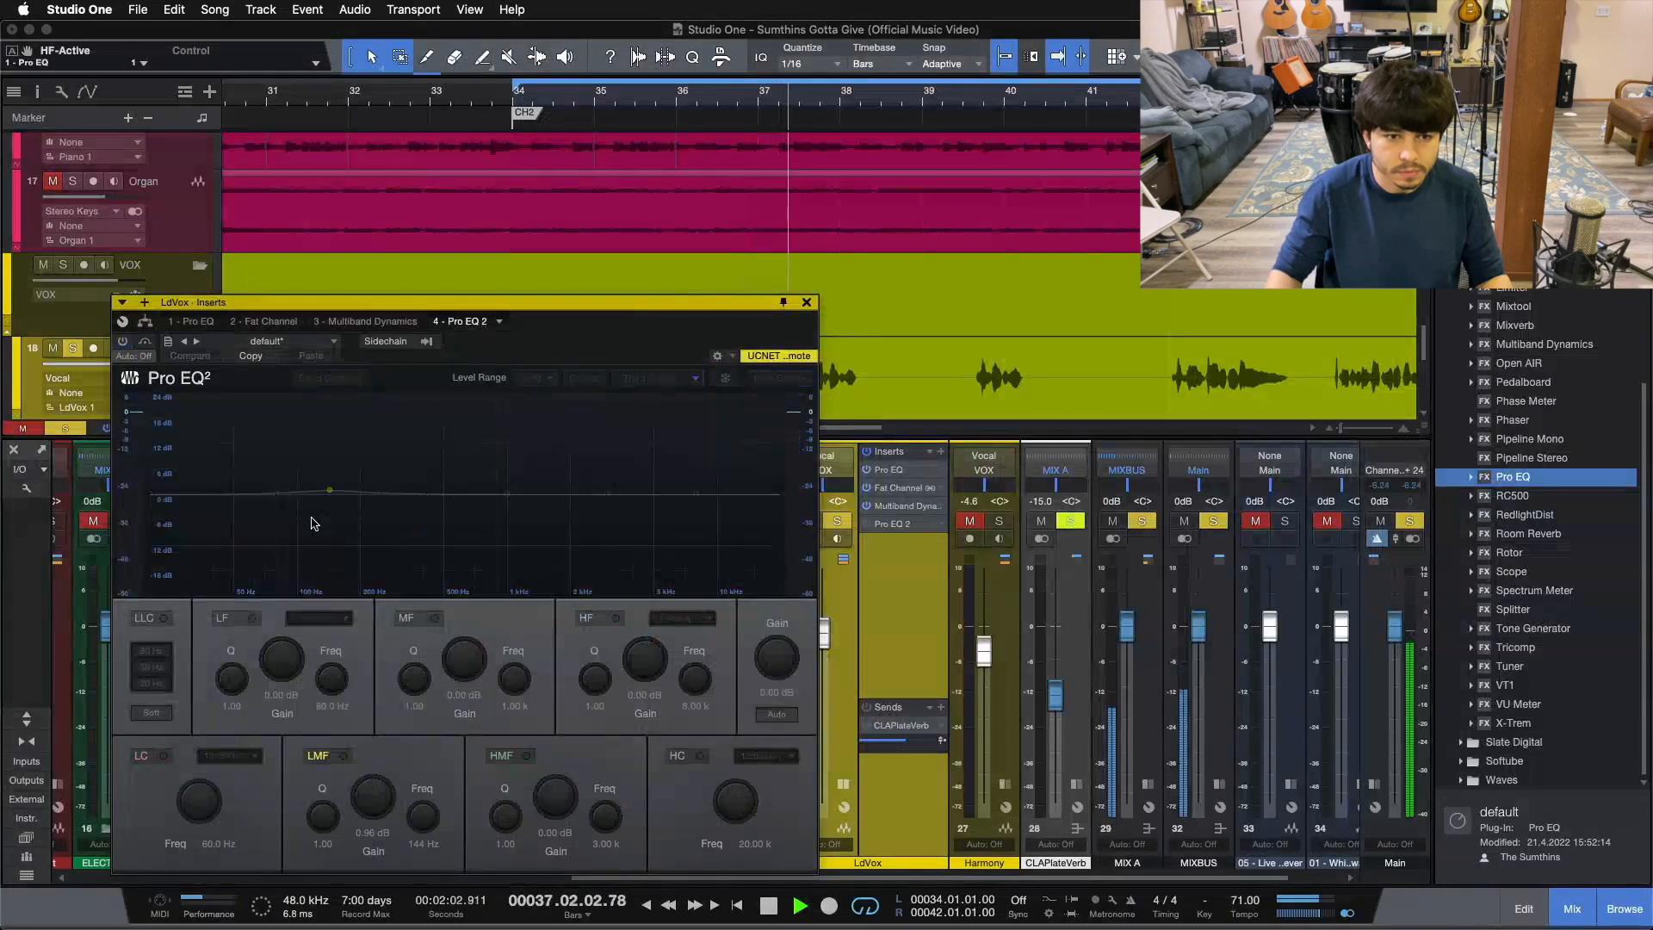
click(123, 341)
drag(372, 800, 372, 770)
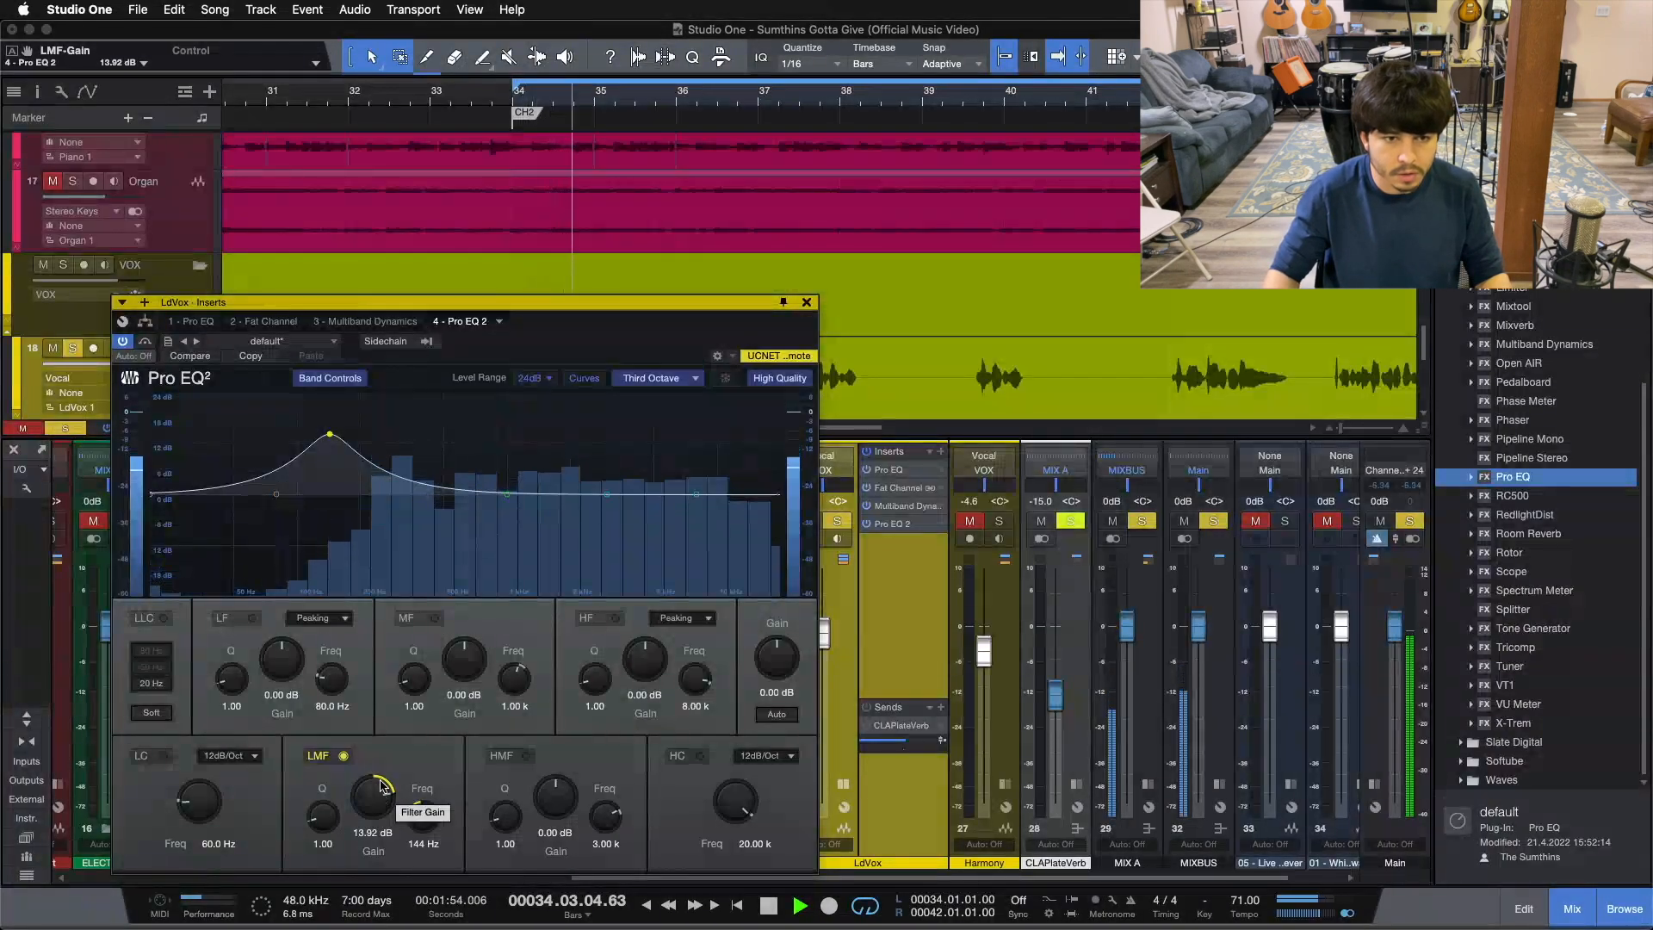
key(super+z)
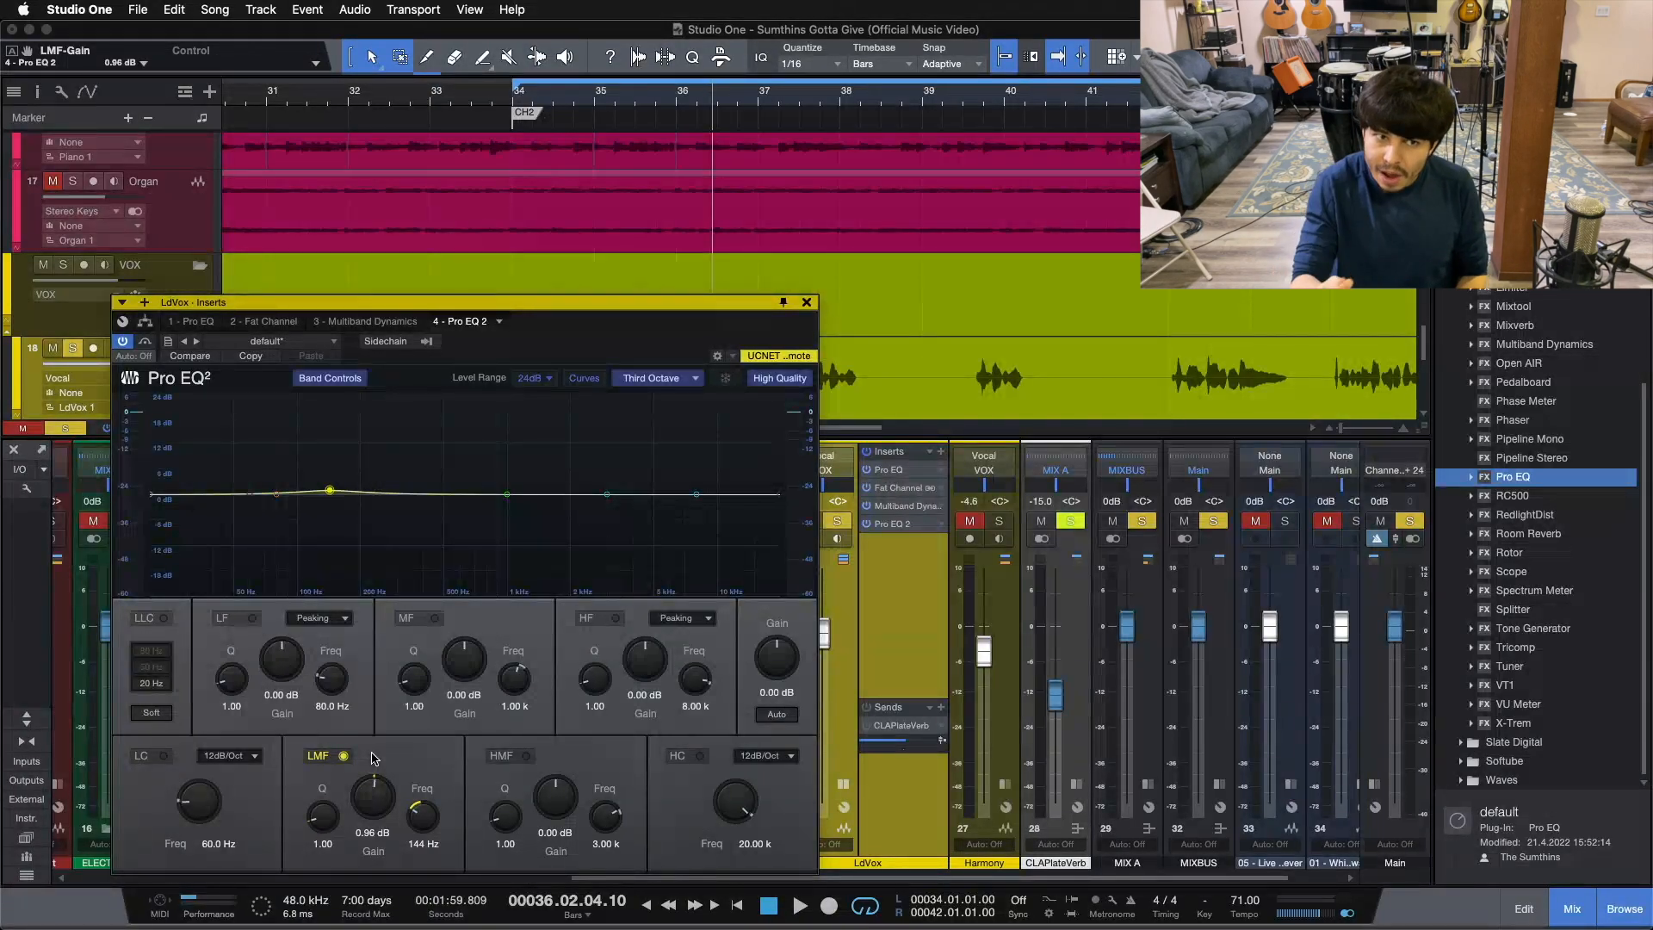
- Review LdVox's first Pro EQ and the Fat Channel compressor, and move the insert window clear of the vocal track
click(179, 323)
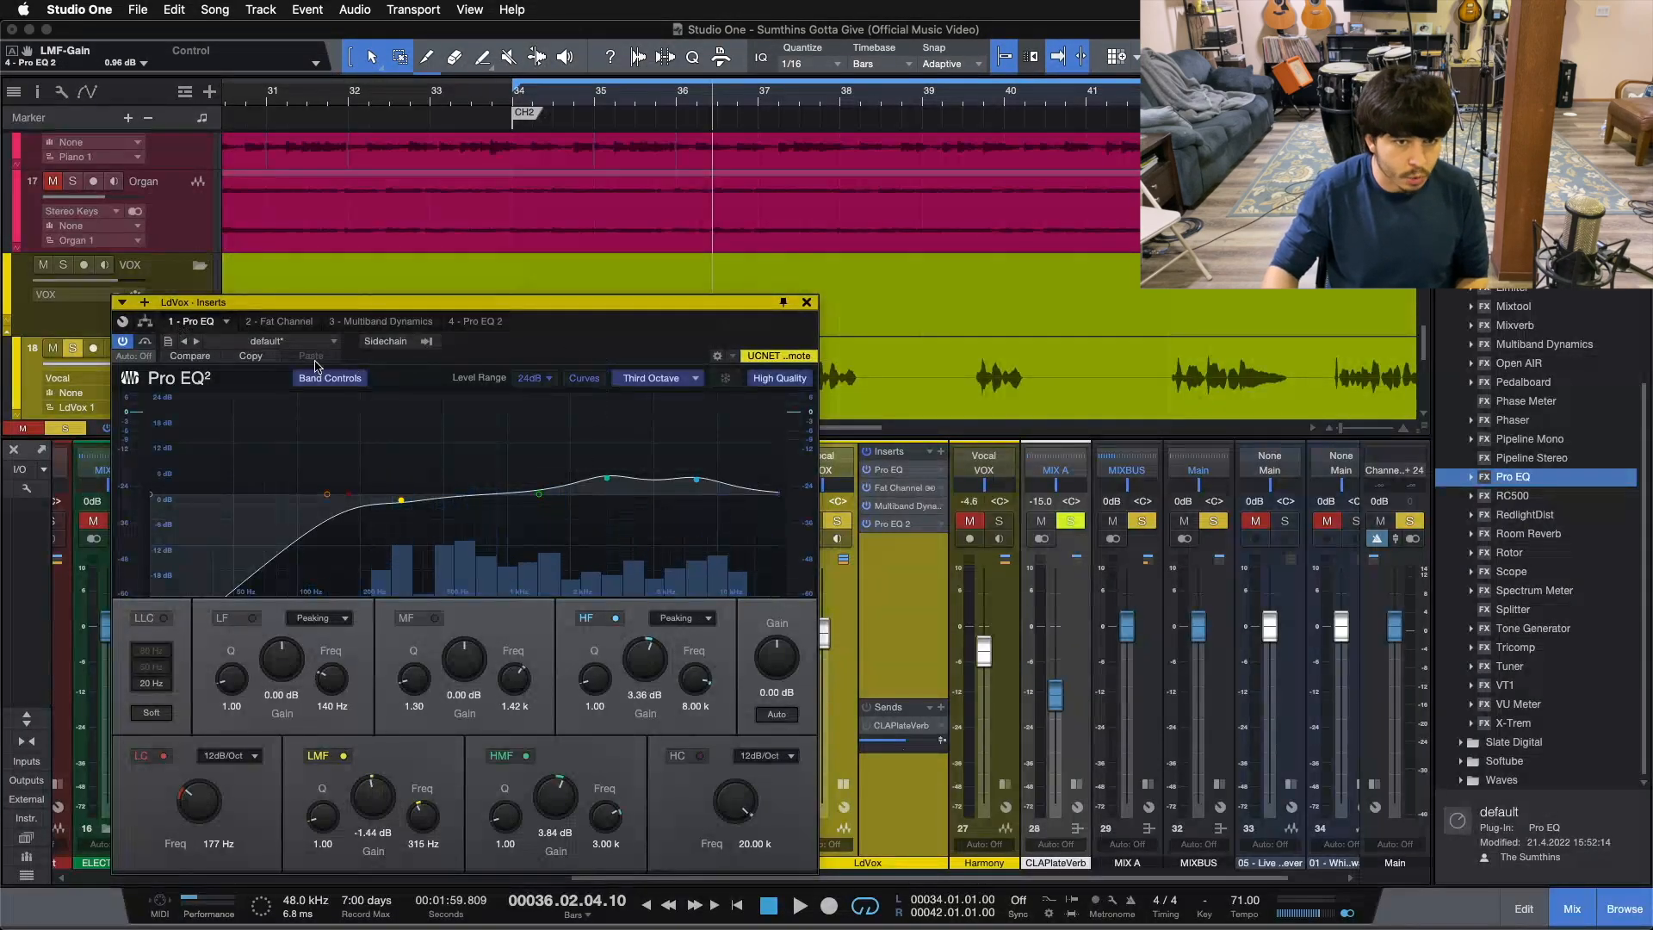
click(277, 321)
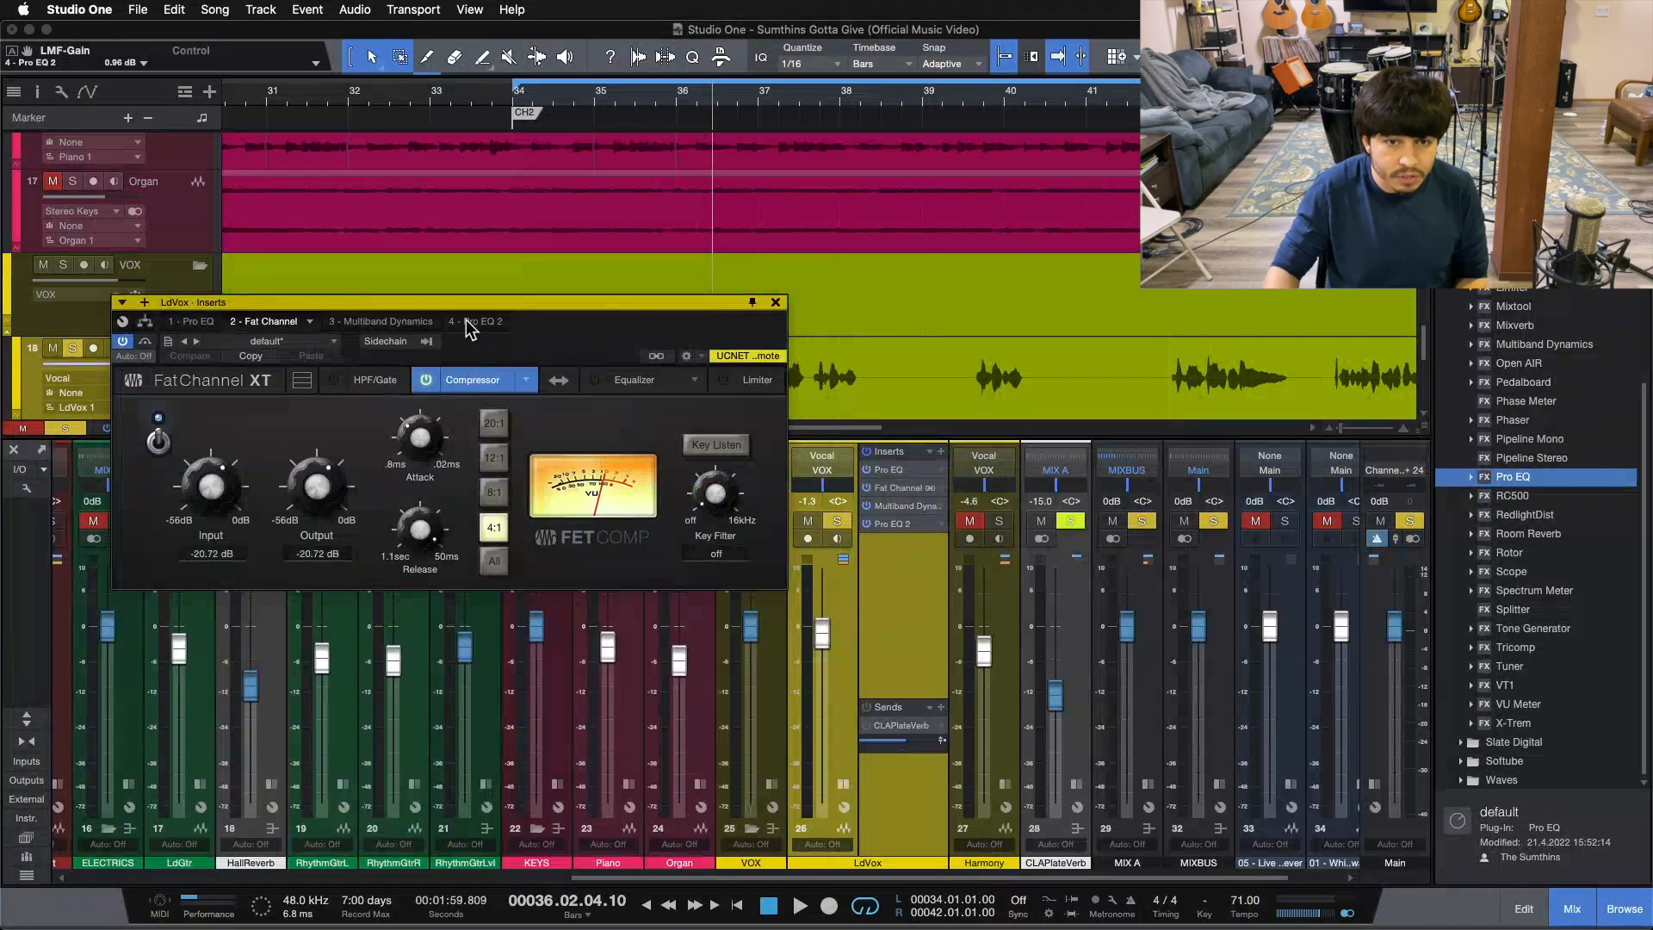
drag(529, 341, 581, 506)
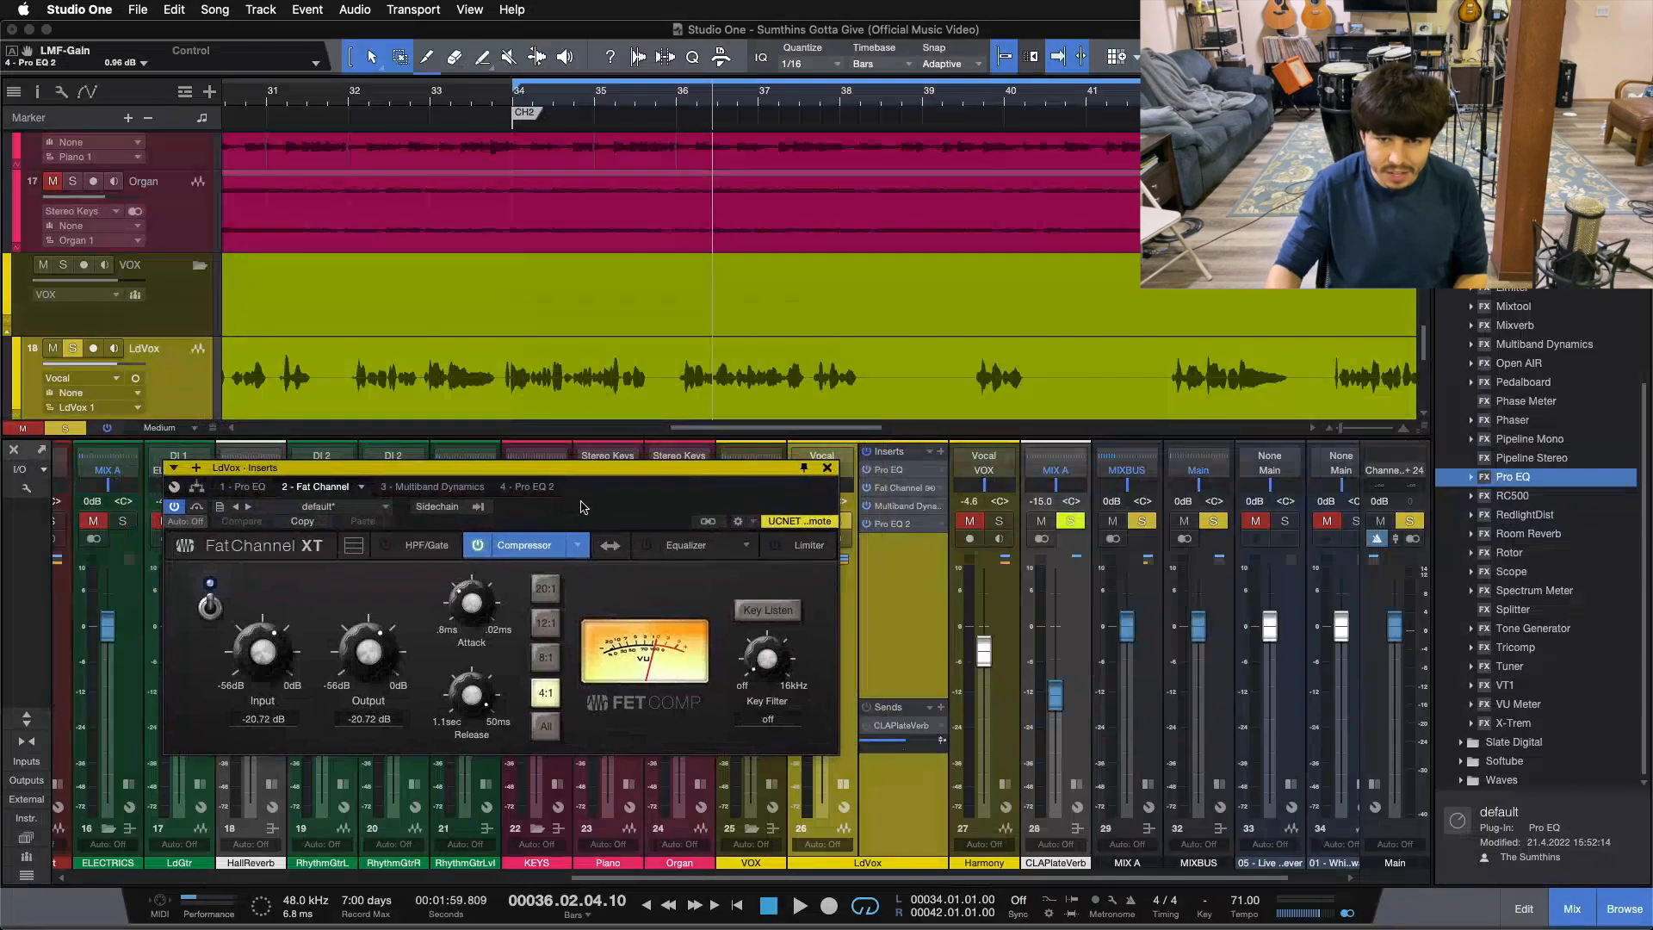